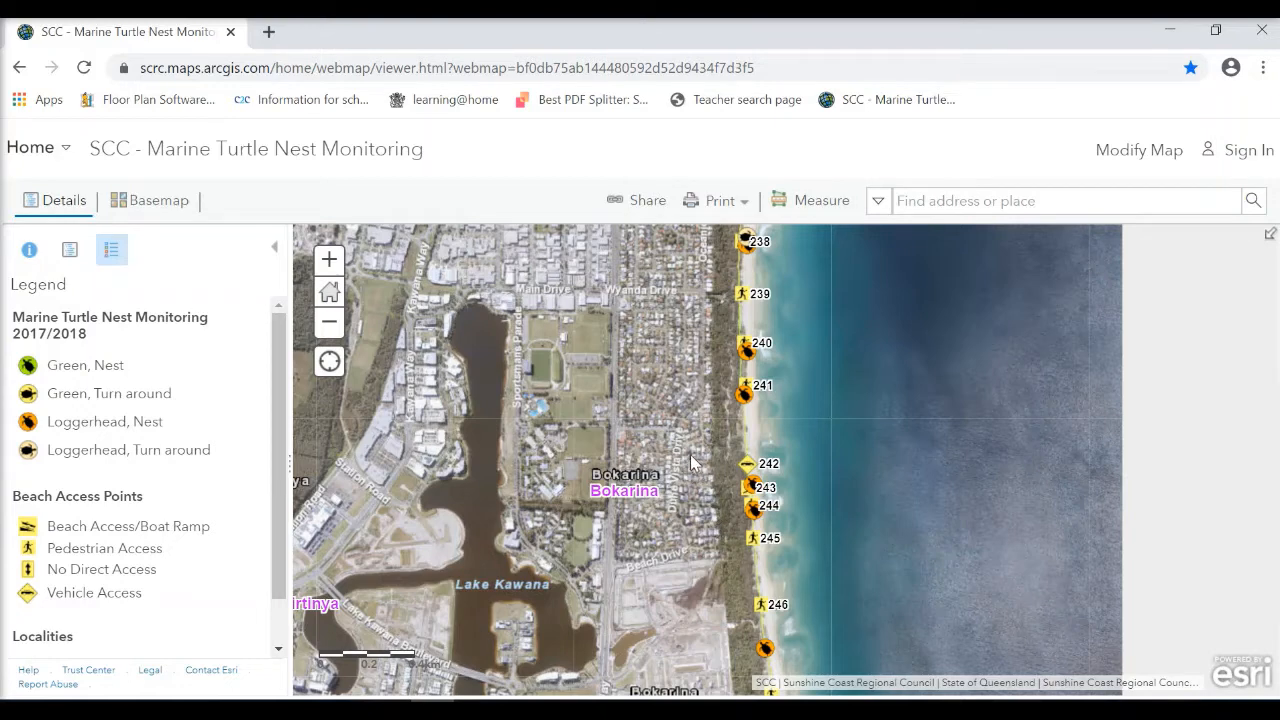
Switch to the Turtle Care Data document in Word and review its blank data table's columns and rows.
{"action": "left_click", "coordinate": [389, 708]}
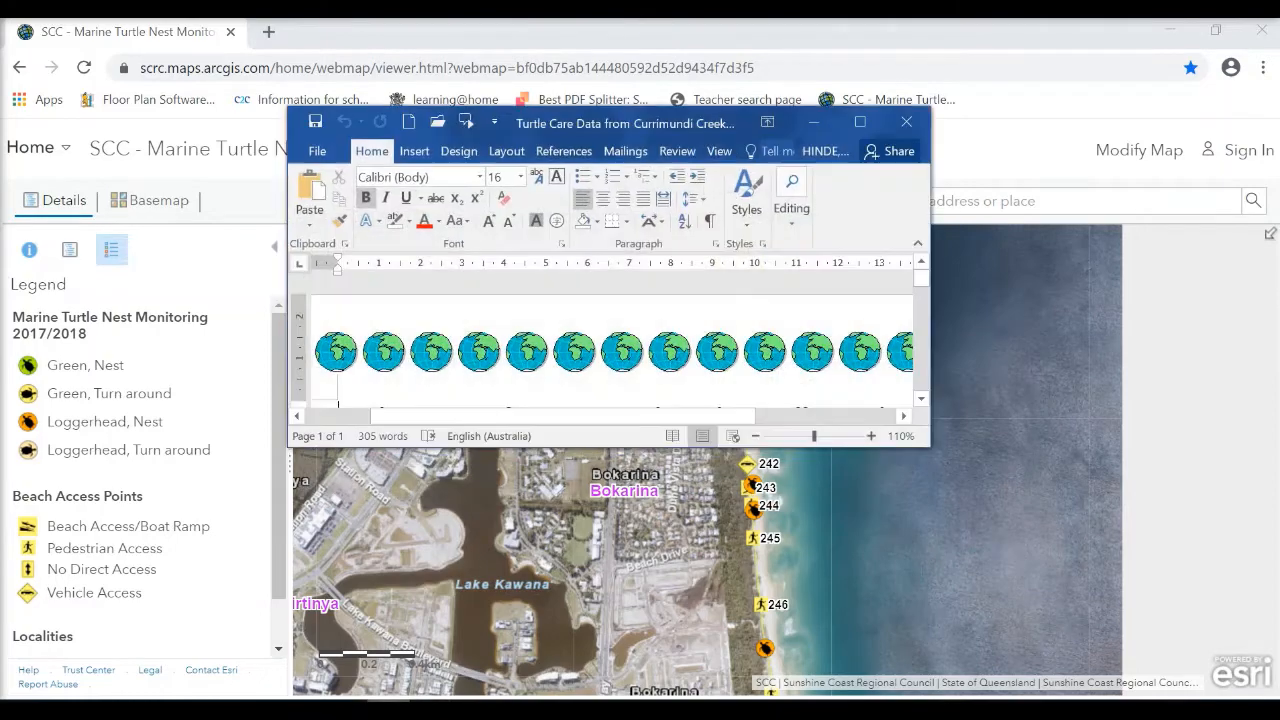
{"action": "left_click", "coordinate": [860, 122]}
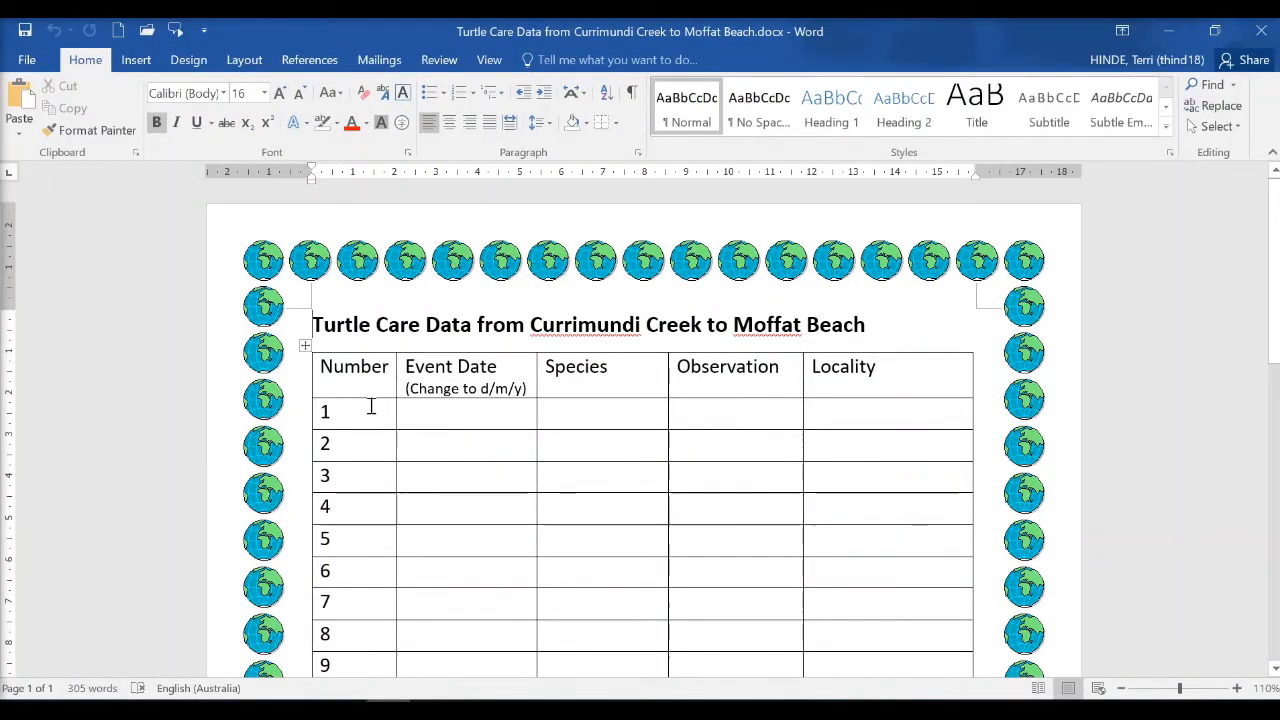
{"action": "scroll", "coordinate": [388, 414], "scroll_direction": "down", "scroll_amount": 1}
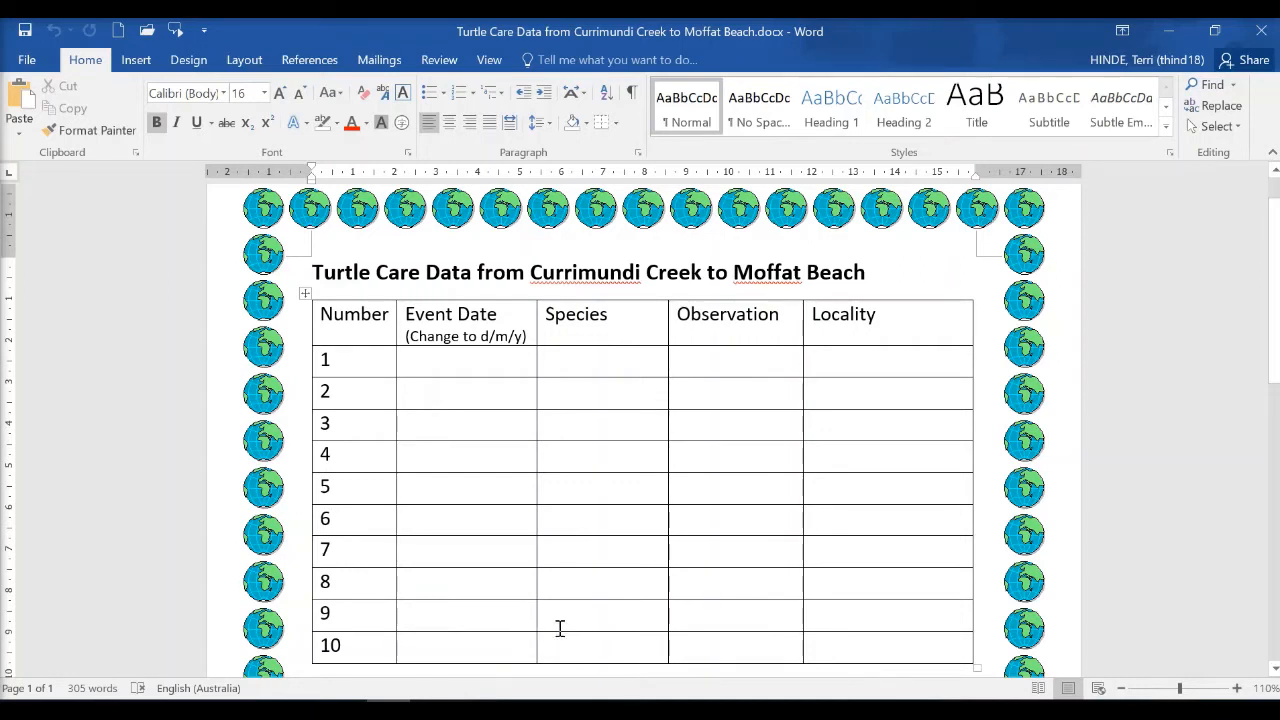
{"action": "left_click", "coordinate": [1170, 44]}
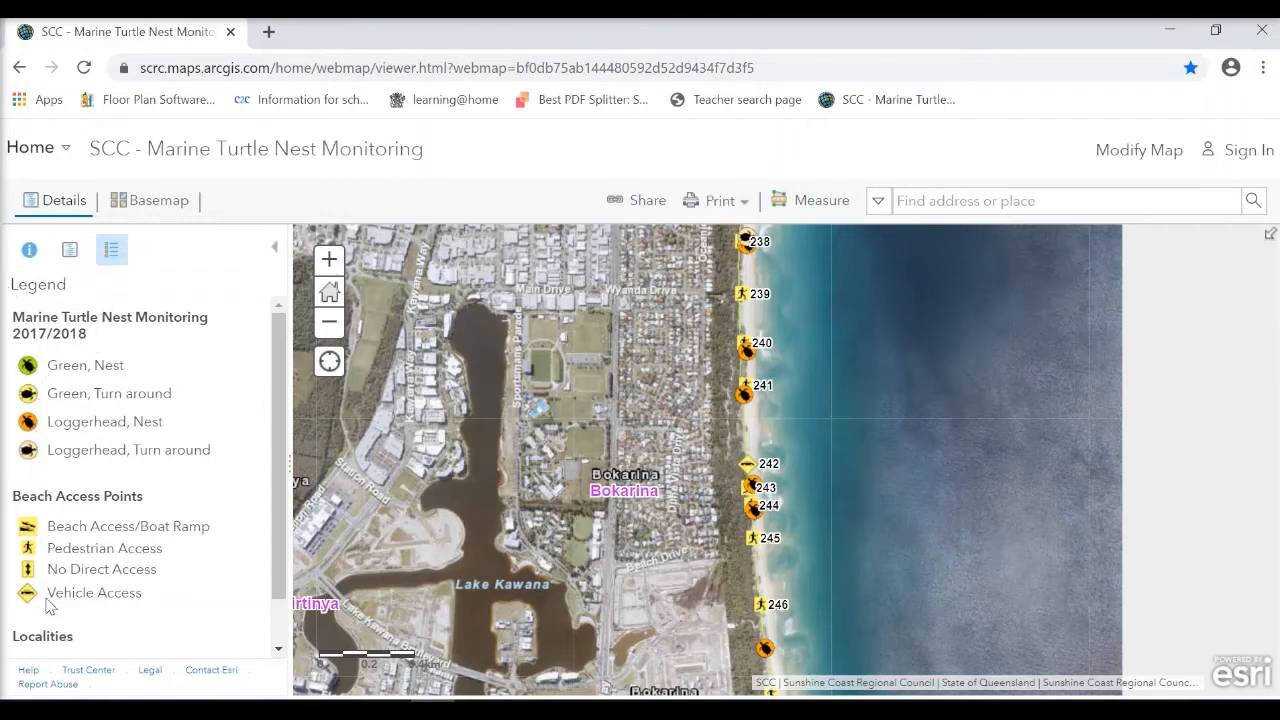
Review the legend, then examine the turtle markers along the coast from Bokarina to Moffat Beach and back at Currimundi.
{"action": "scroll", "coordinate": [272, 522], "scroll_direction": "down", "scroll_amount": 1}
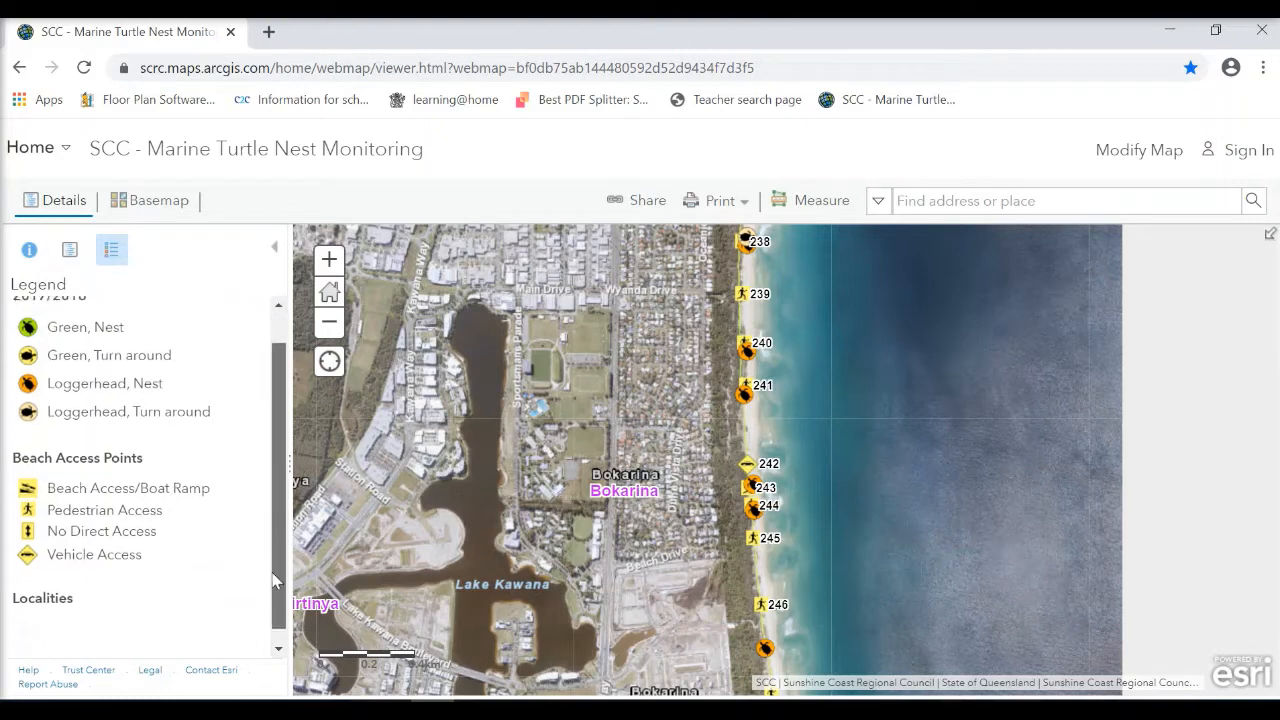
{"action": "scroll", "coordinate": [274, 553], "scroll_direction": "up", "scroll_amount": 1}
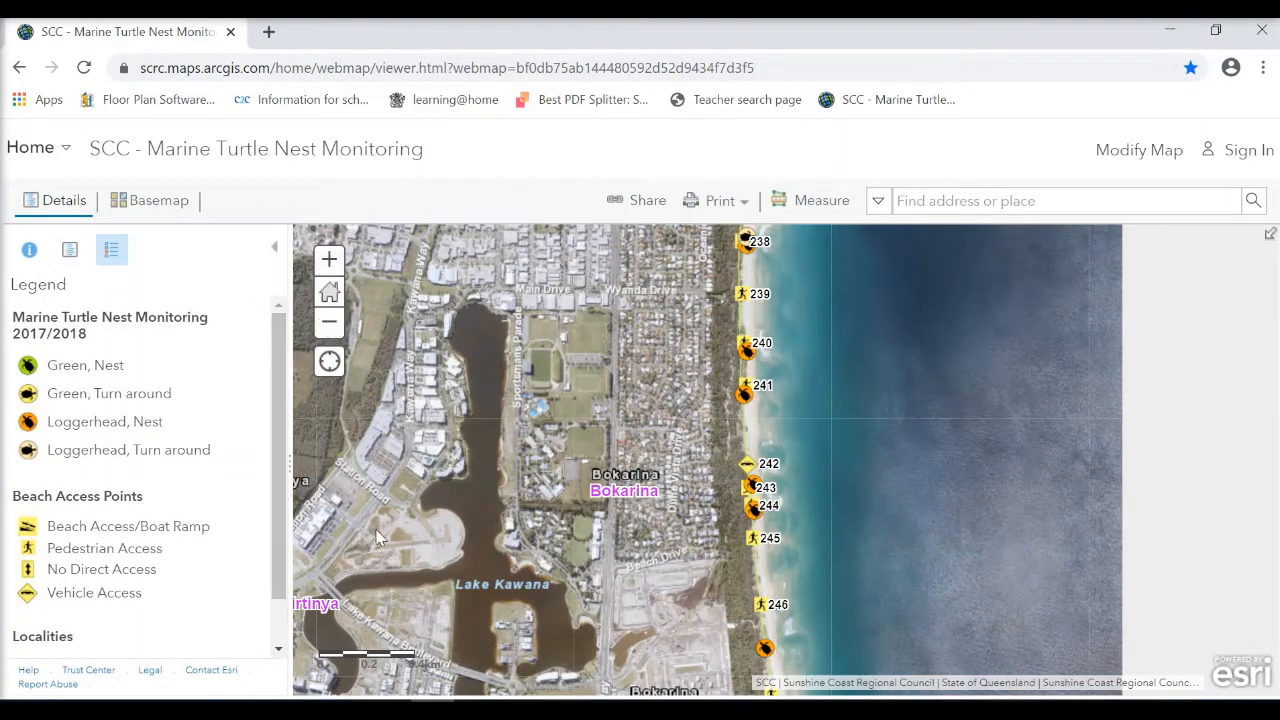
{"action": "left_click_drag", "start_coordinate": [657, 604], "coordinate": [673, 270]}
{"action": "left_click_drag", "start_coordinate": [709, 598], "coordinate": [651, 349]}
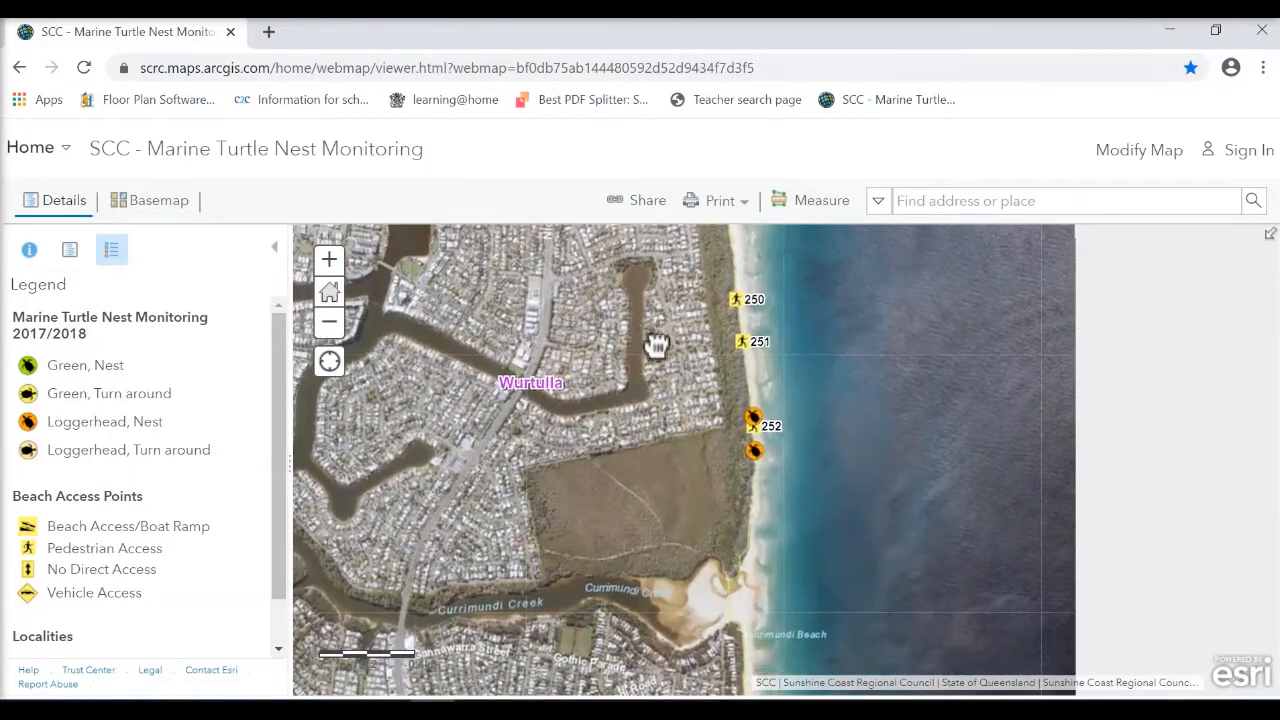
{"action": "left_click_drag", "start_coordinate": [629, 534], "coordinate": [641, 309]}
{"action": "left_click_drag", "start_coordinate": [640, 609], "coordinate": [648, 399]}
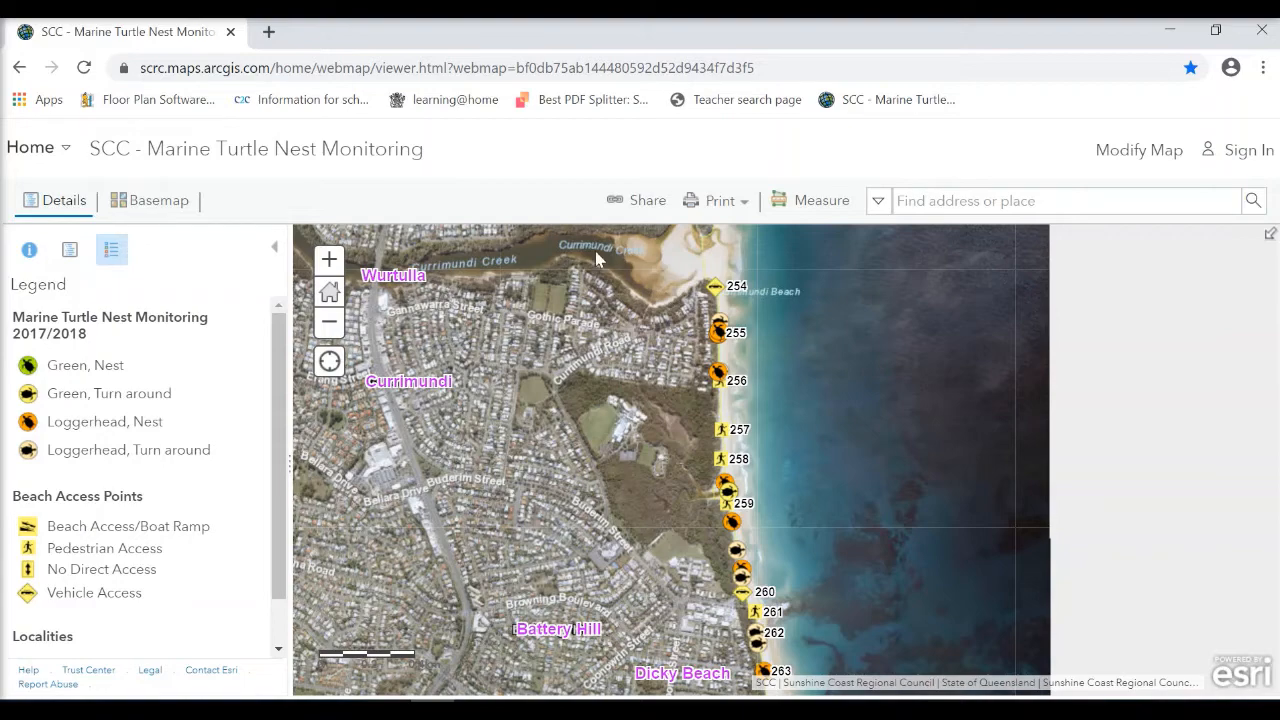
{"action": "left_click_drag", "start_coordinate": [655, 590], "coordinate": [612, 406]}
{"action": "left_click_drag", "start_coordinate": [625, 560], "coordinate": [600, 403]}
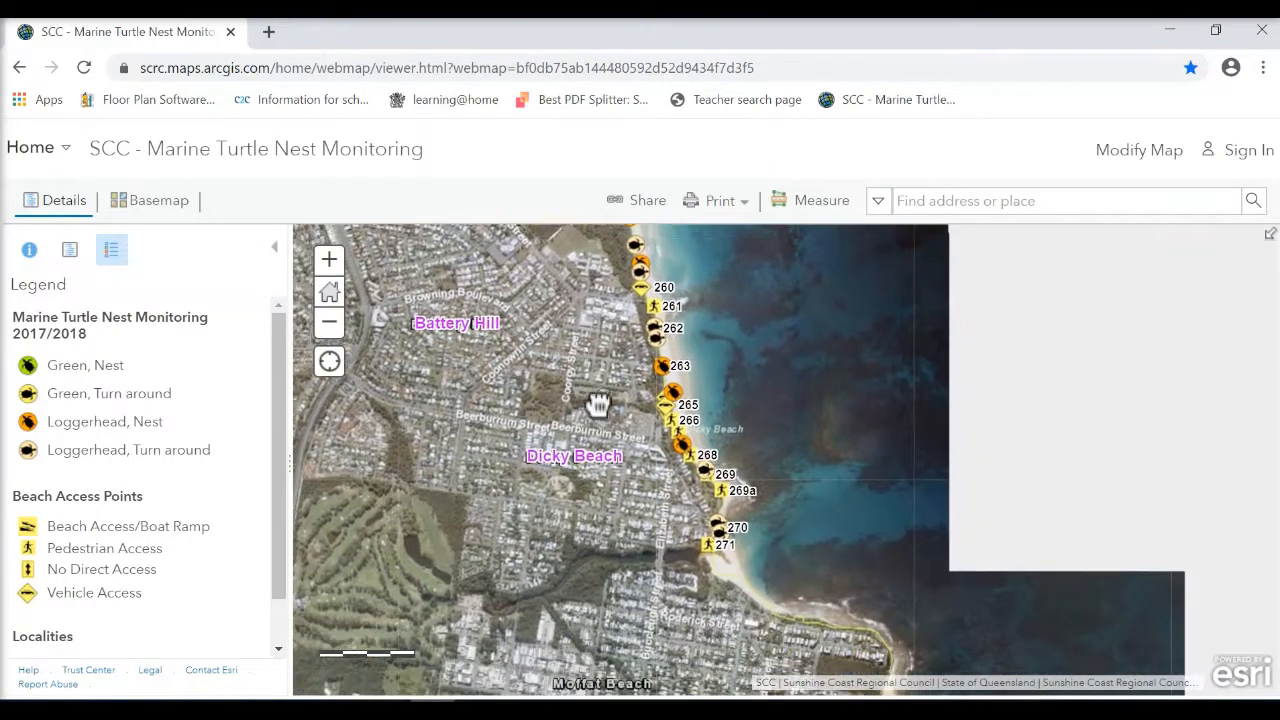
{"action": "left_click_drag", "start_coordinate": [628, 537], "coordinate": [633, 494]}
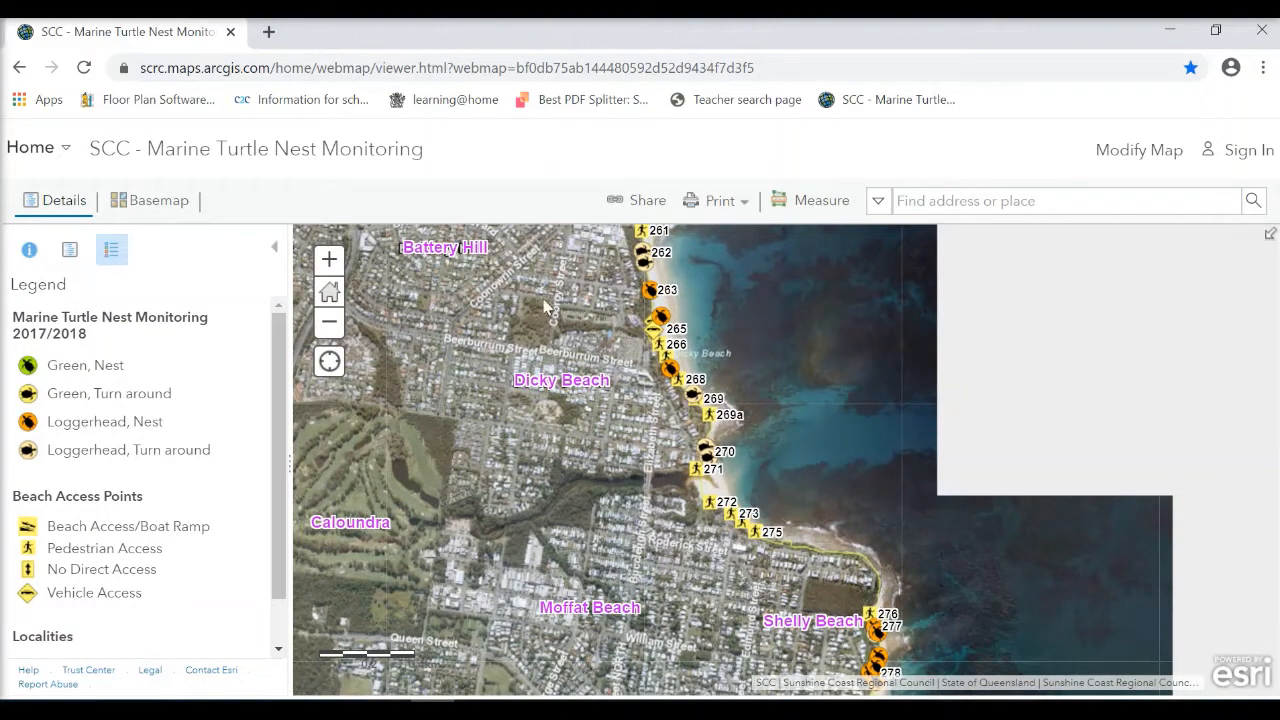
{"action": "left_click_drag", "start_coordinate": [600, 380], "coordinate": [702, 631]}
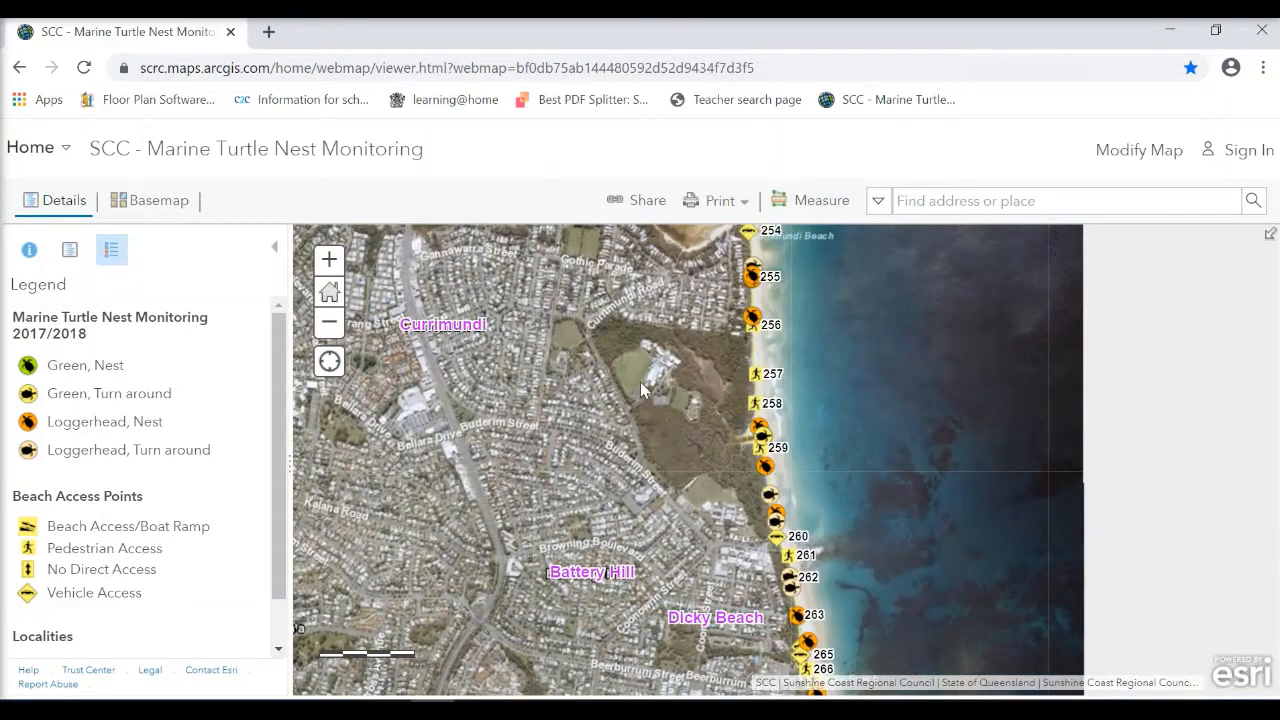
{"action": "left_click_drag", "start_coordinate": [648, 485], "coordinate": [643, 648]}
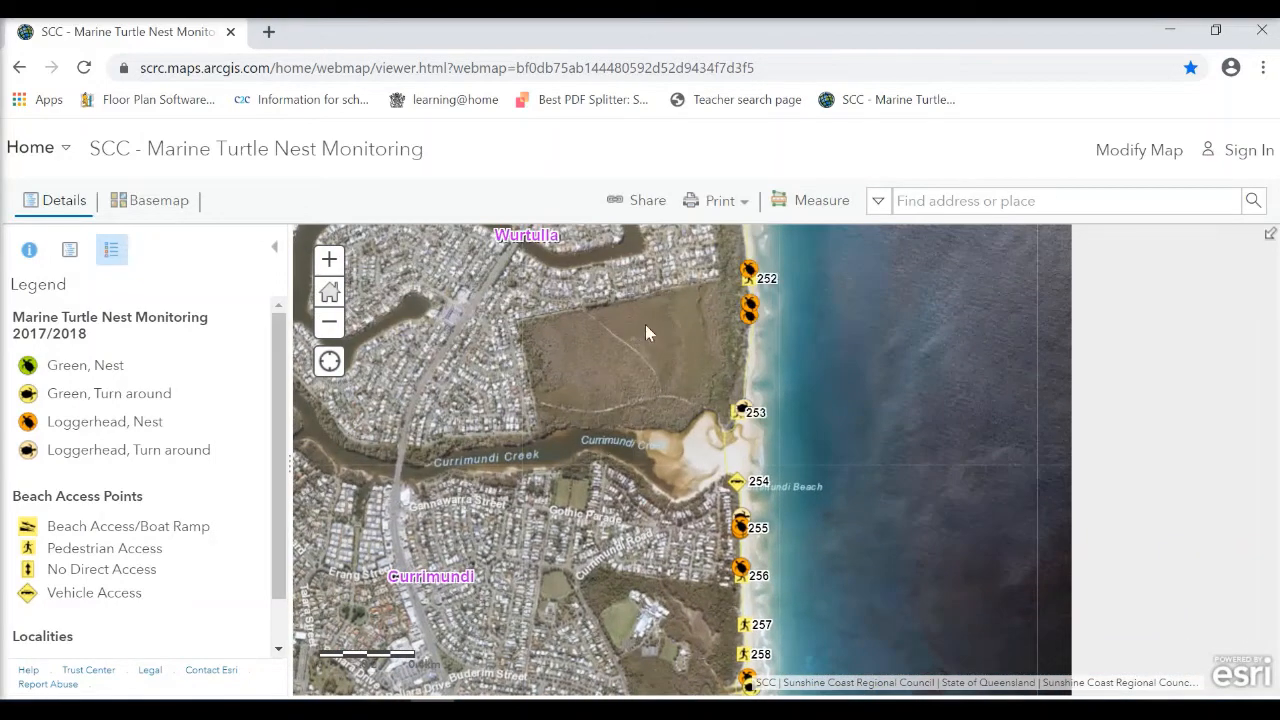
{"action": "left_click_drag", "start_coordinate": [676, 549], "coordinate": [645, 372]}
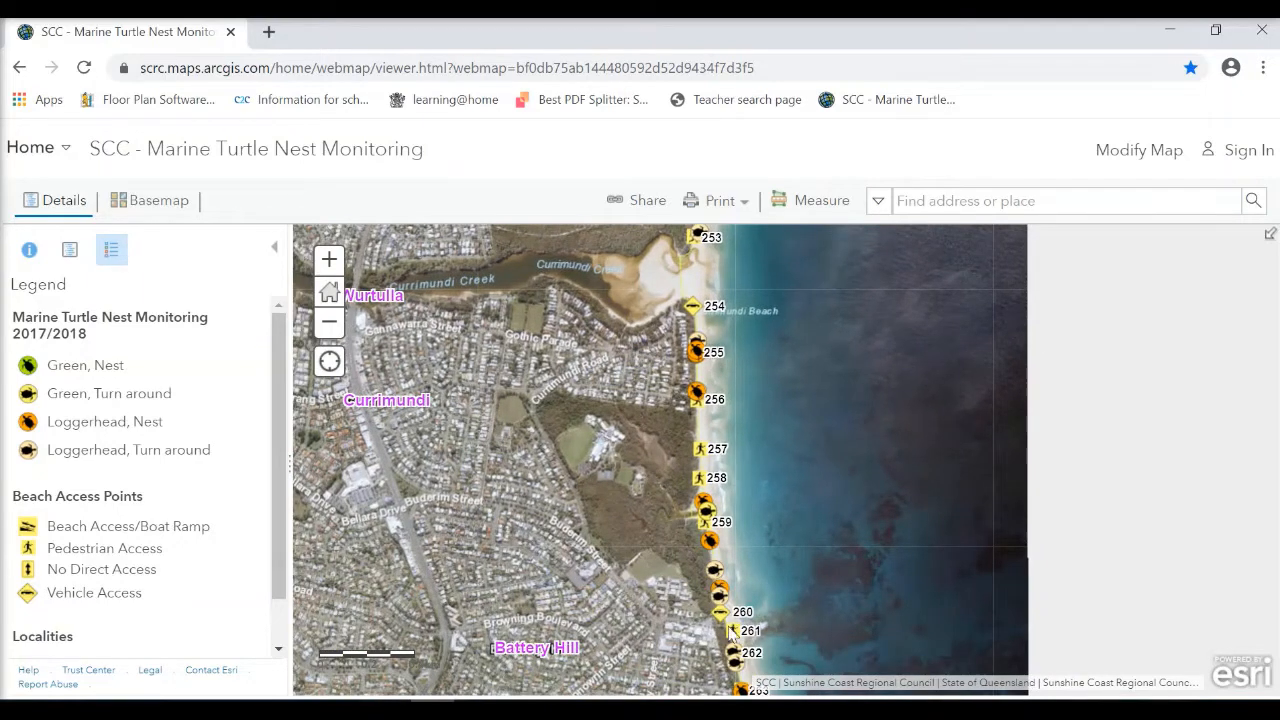
{"action": "left_click_drag", "start_coordinate": [664, 665], "coordinate": [697, 667]}
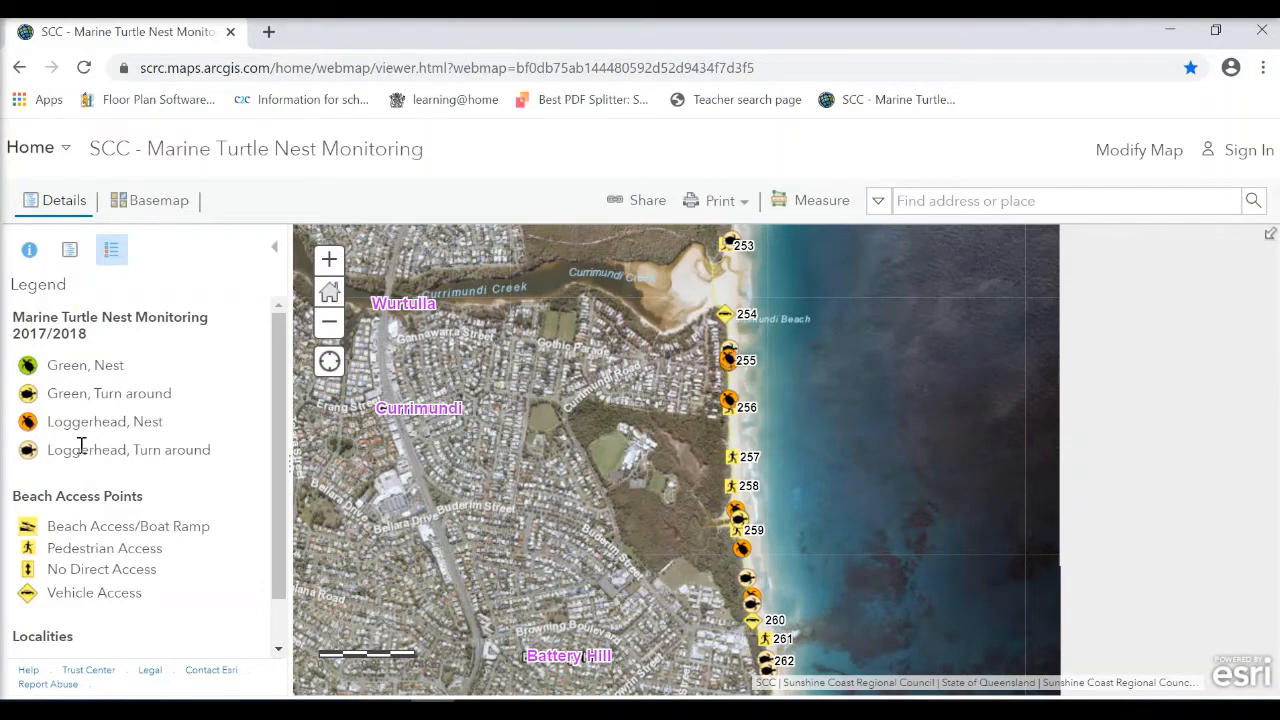
Inspect the survey records of the Loggerhead turn-around marker north of beach access 255 and the nest marker at access 255.
{"action": "left_click", "coordinate": [329, 294]}
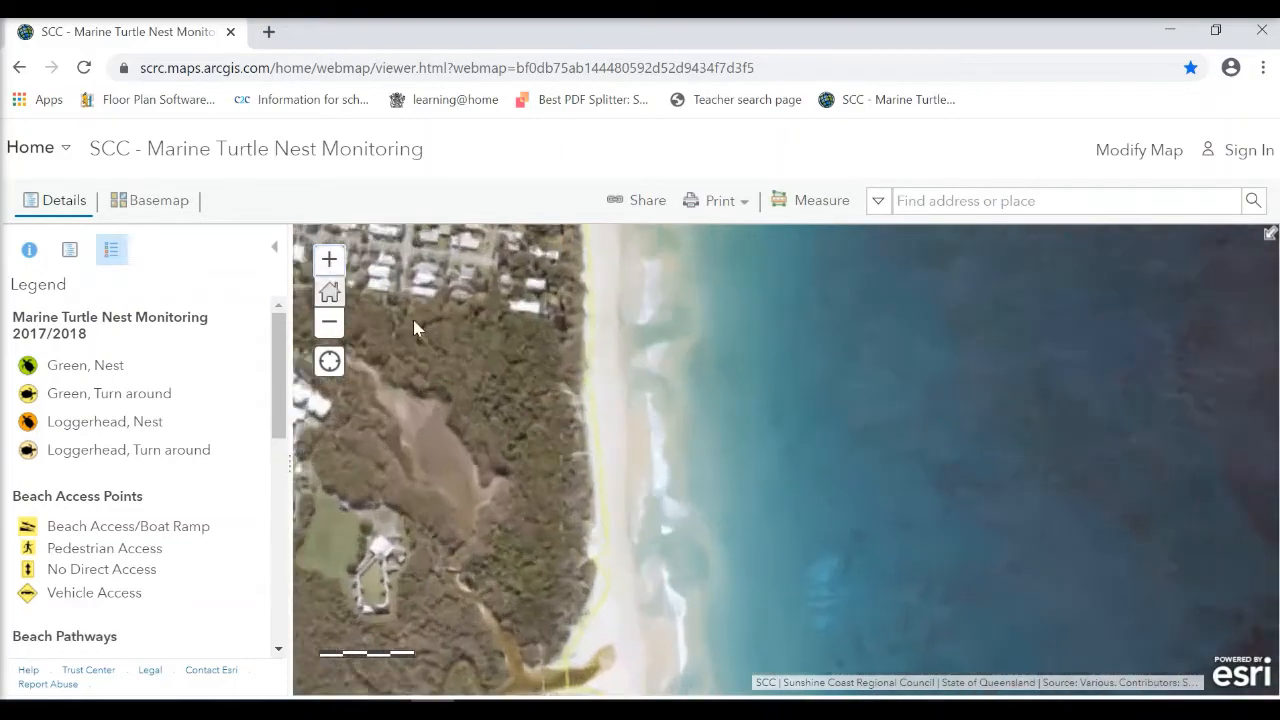
{"action": "left_click_drag", "start_coordinate": [474, 305], "coordinate": [658, 650]}
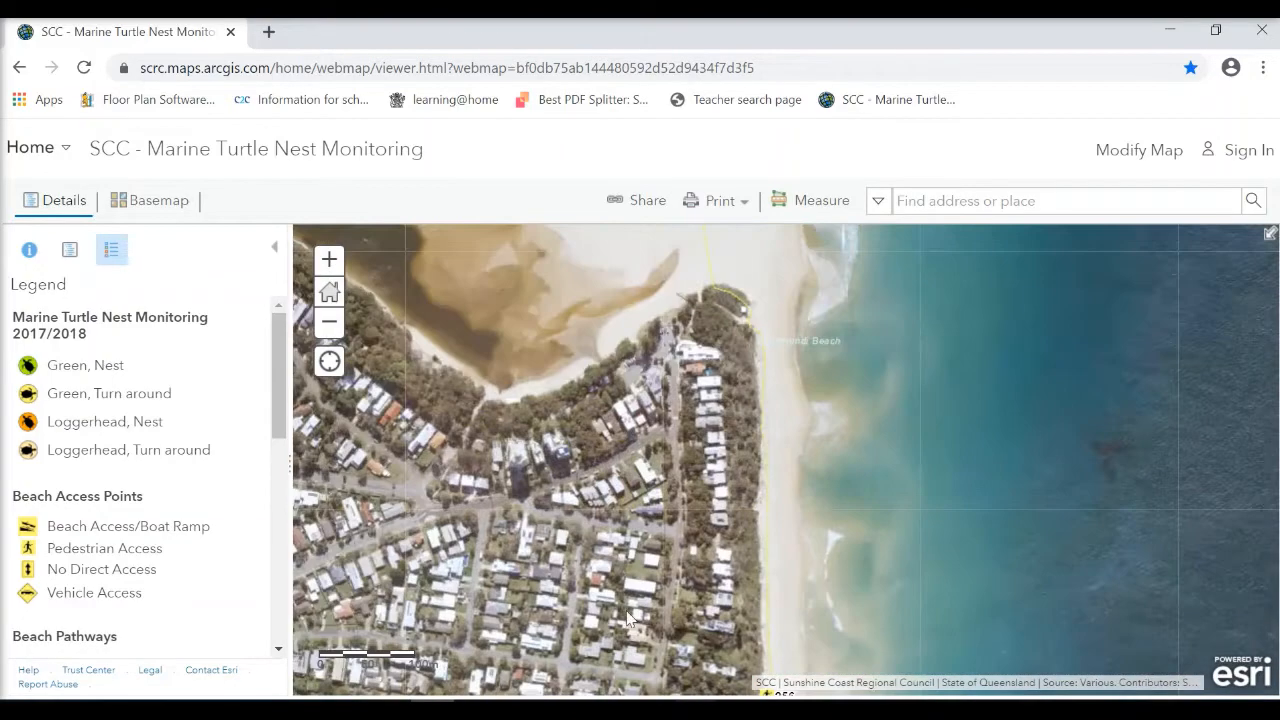
{"action": "left_click_drag", "start_coordinate": [665, 530], "coordinate": [651, 470]}
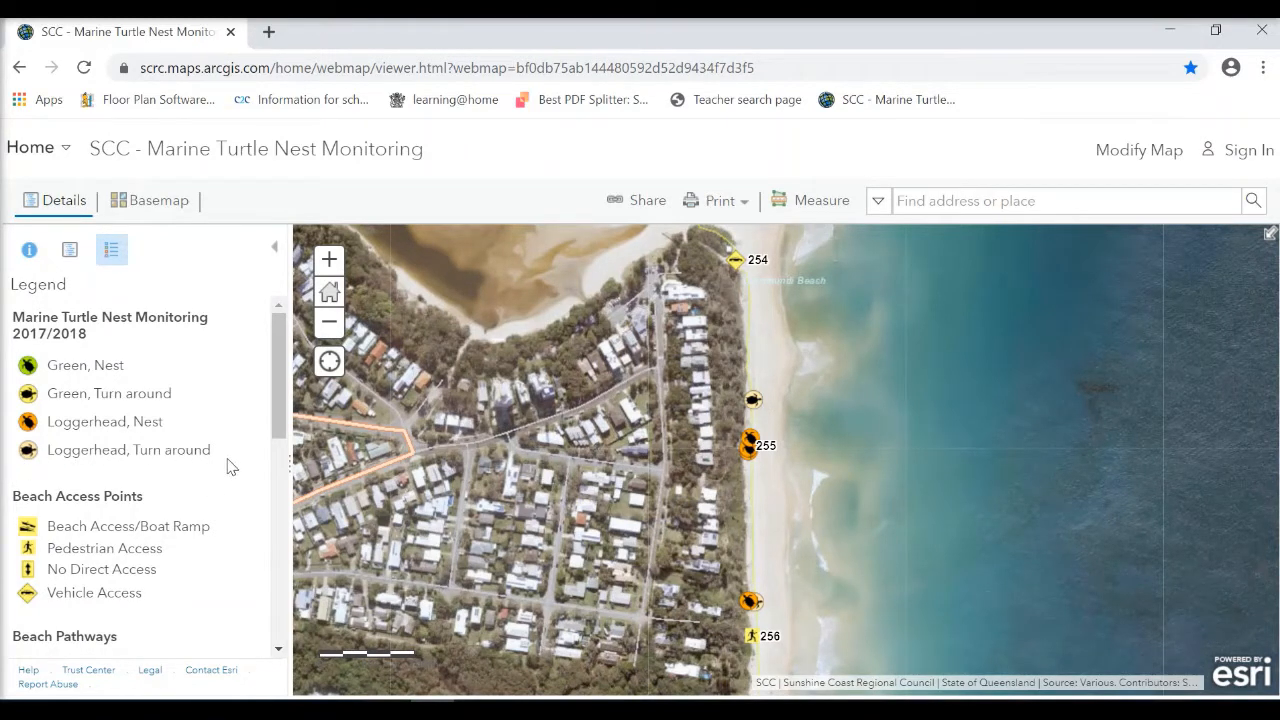
{"action": "left_click", "coordinate": [753, 401]}
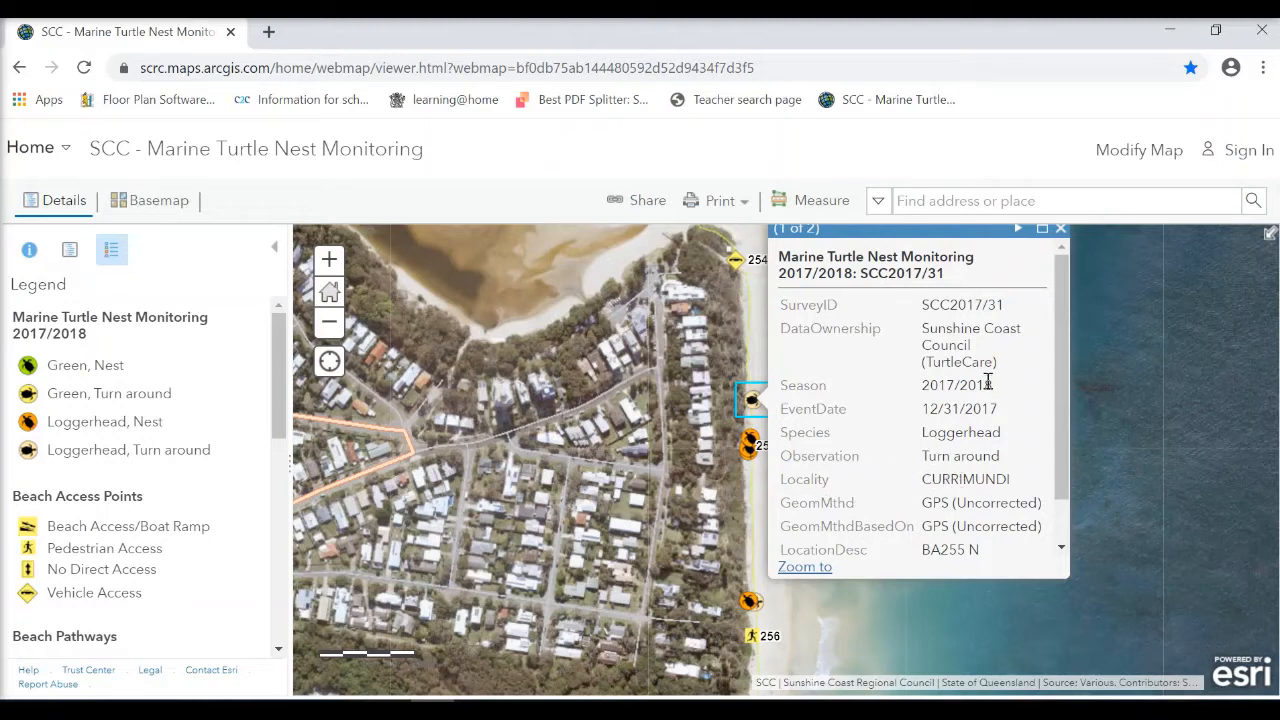
{"action": "left_click", "coordinate": [1060, 230]}
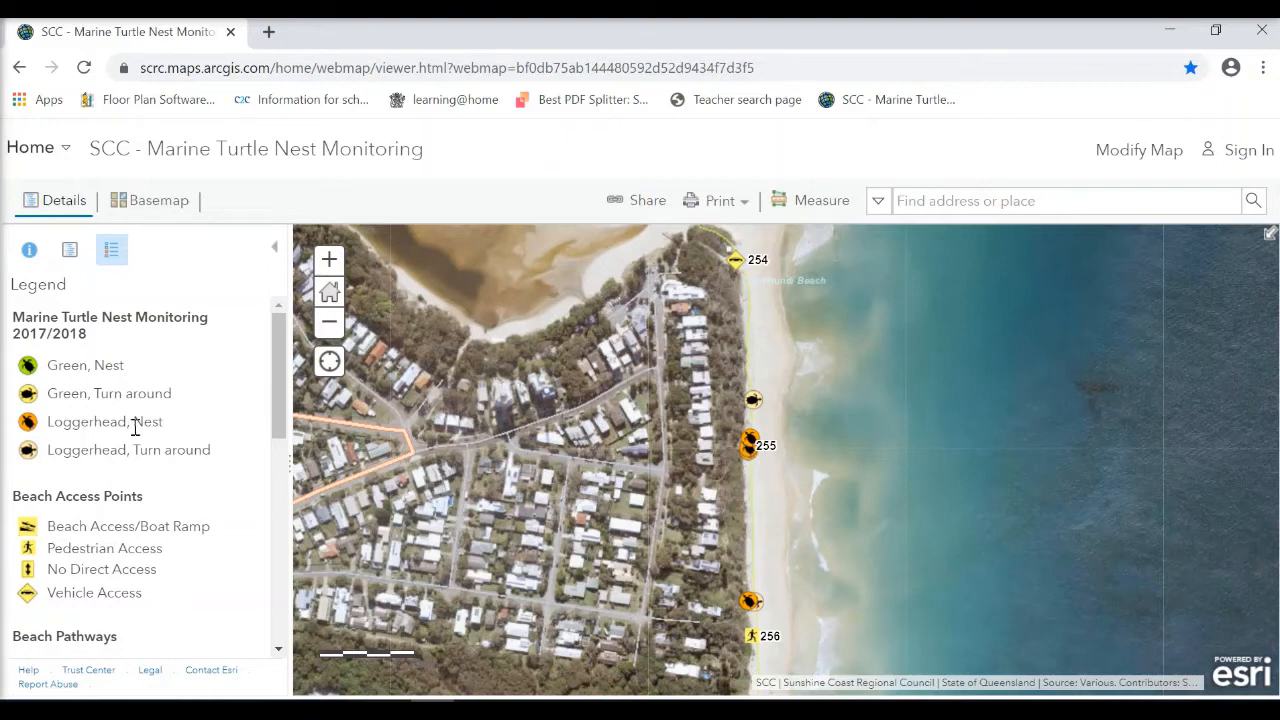
{"action": "left_click", "coordinate": [750, 442]}
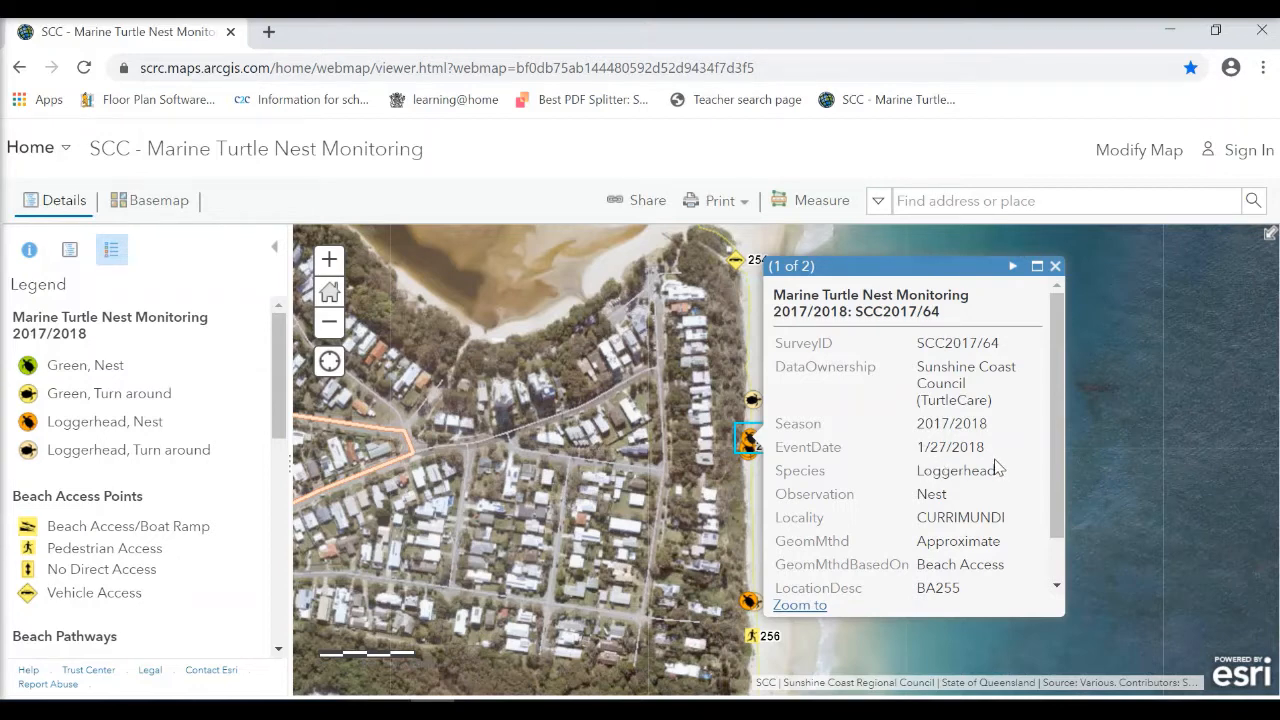
{"action": "left_click", "coordinate": [1056, 267]}
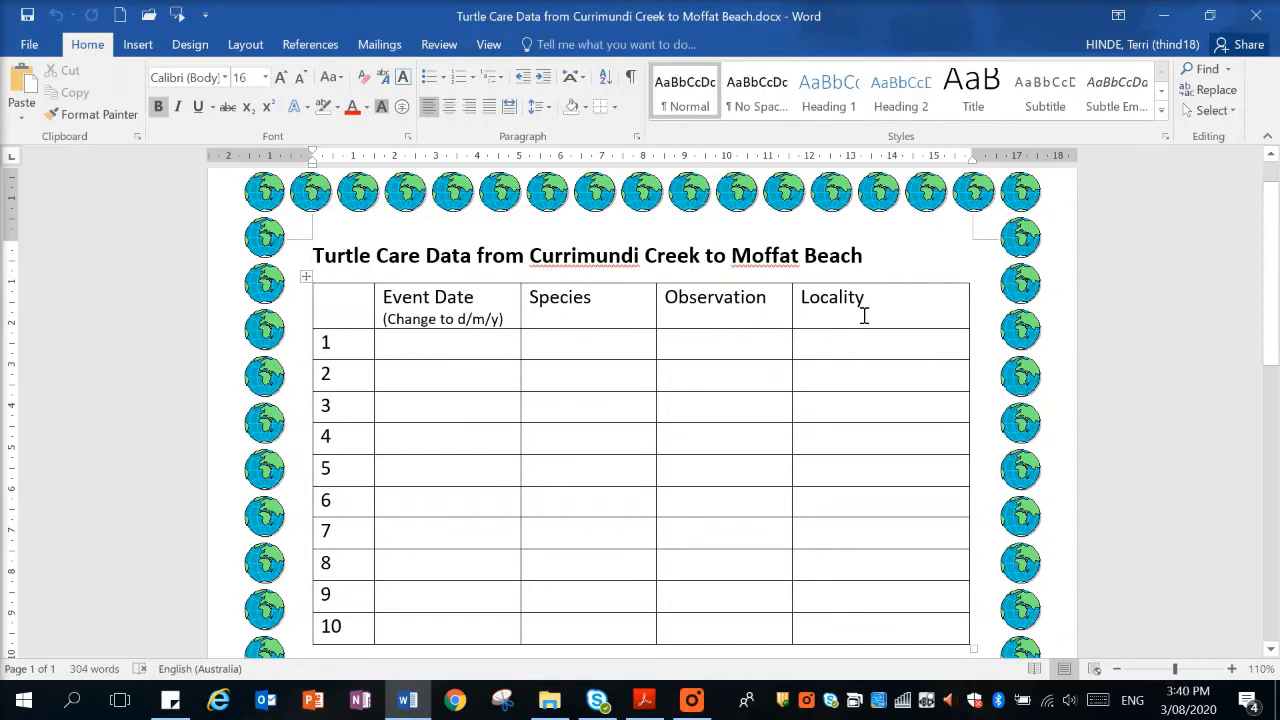
Read the data validation and drop-down list instructions below the table in the Turtle Care Data Word document.
{"action": "scroll", "coordinate": [870, 323], "scroll_direction": "down", "scroll_amount": 5}
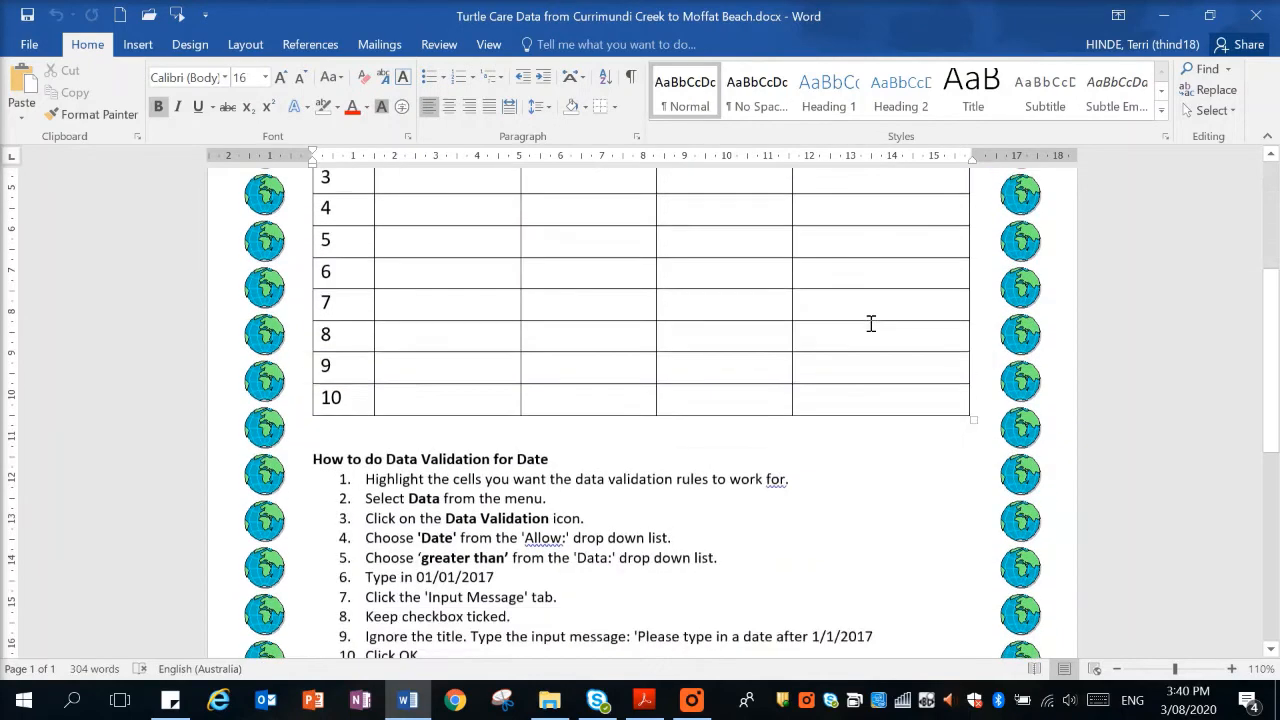
{"action": "scroll", "coordinate": [870, 323], "scroll_direction": "down", "scroll_amount": 5}
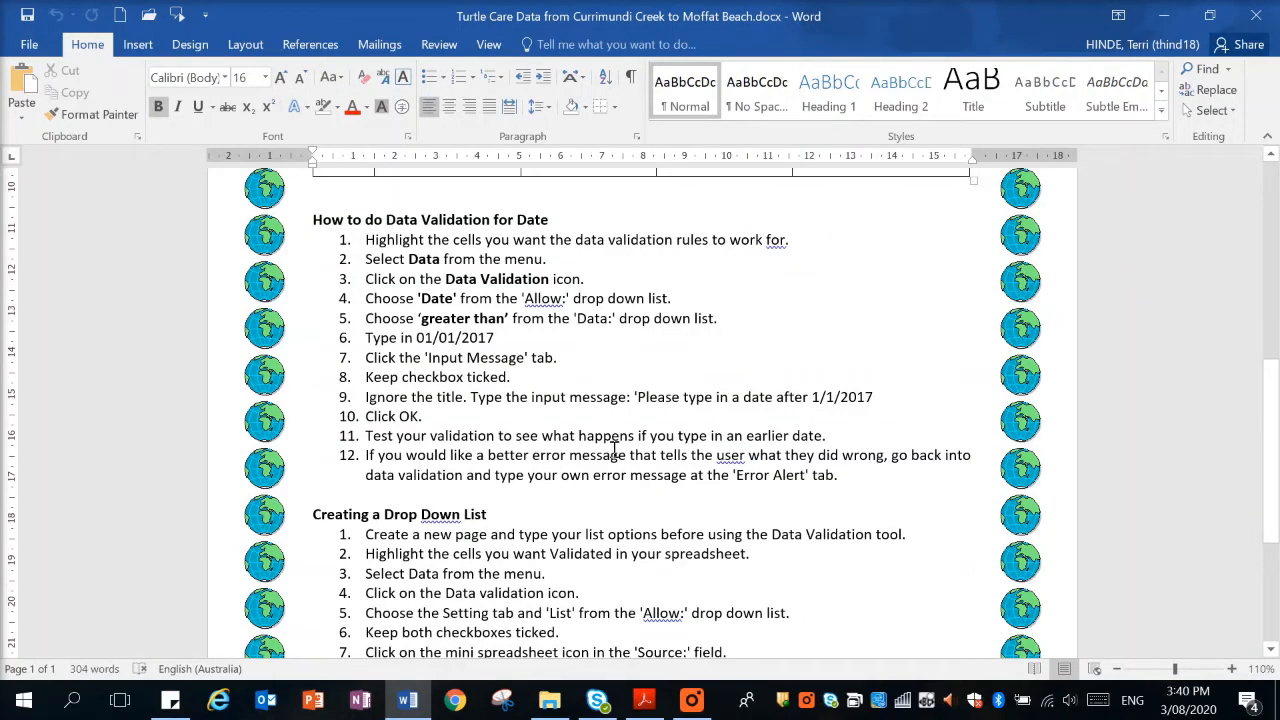
{"action": "scroll", "coordinate": [614, 447], "scroll_direction": "up", "scroll_amount": 6}
{"action": "scroll", "coordinate": [614, 447], "scroll_direction": "up", "scroll_amount": 3}
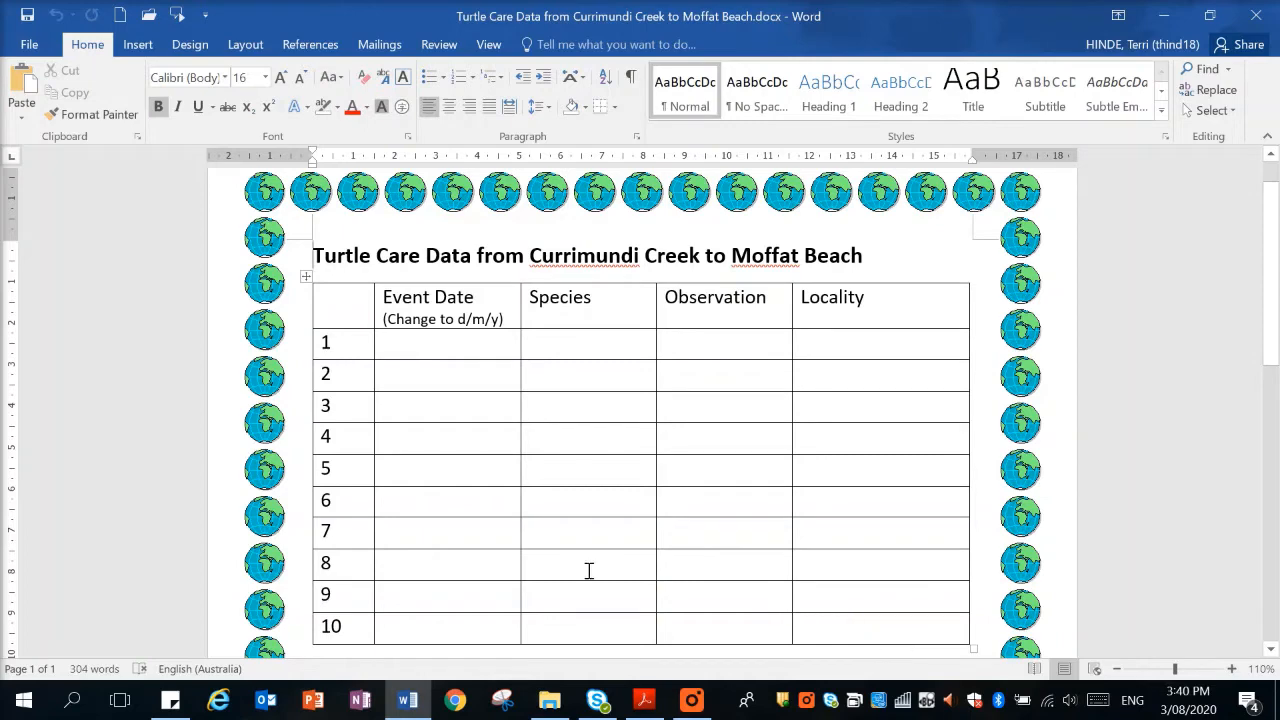
Open a new blank workbook in Excel 2016.
{"action": "left_click", "coordinate": [24, 706]}
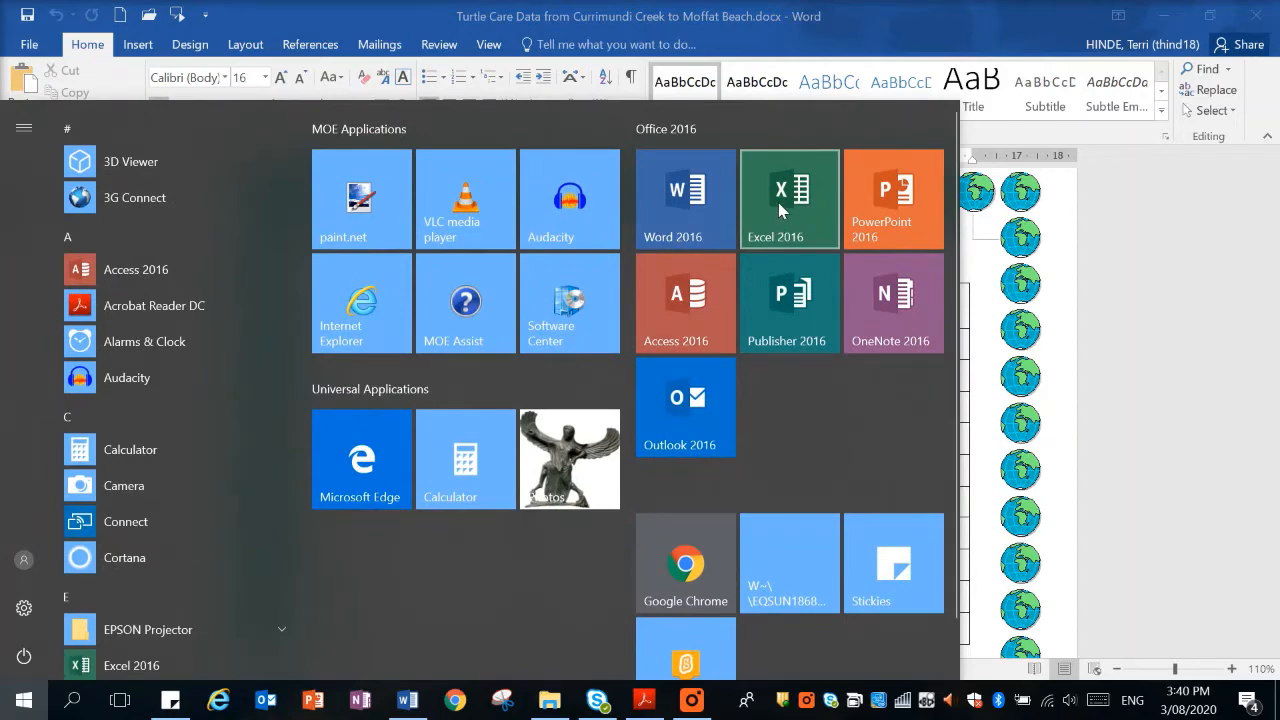
{"action": "left_click", "coordinate": [778, 202]}
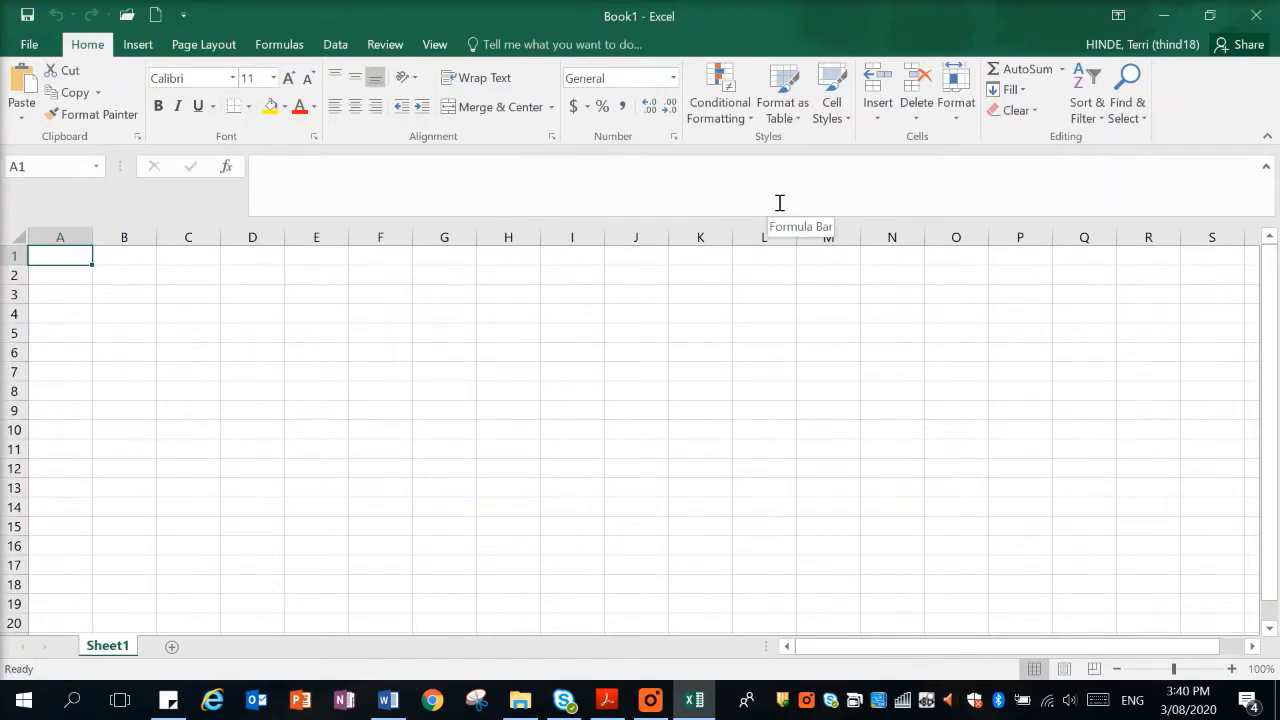
Merge and center cells A1:D2 to make a title cell above the sheet's first four columns.
{"action": "left_click", "coordinate": [1231, 668]}
{"action": "left_click", "coordinate": [1231, 668]}
{"action": "left_click", "coordinate": [1231, 668]}
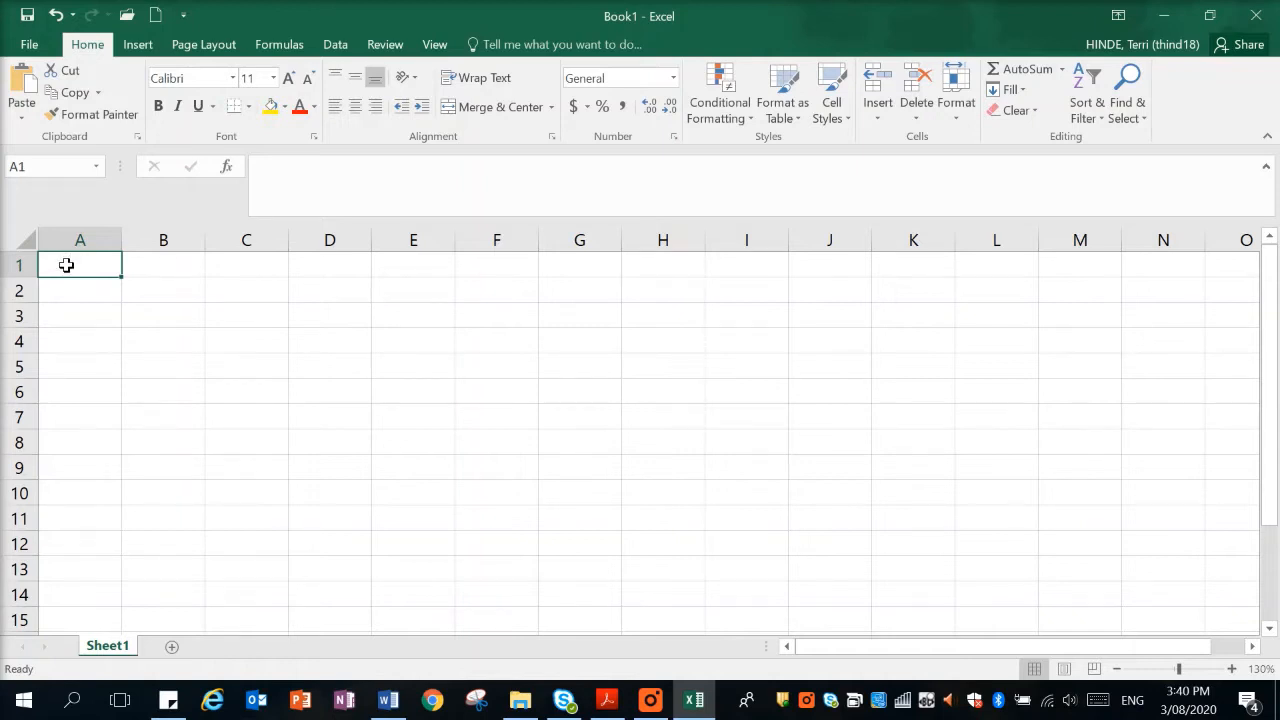
{"action": "left_click_drag", "start_coordinate": [77, 274], "coordinate": [357, 298]}
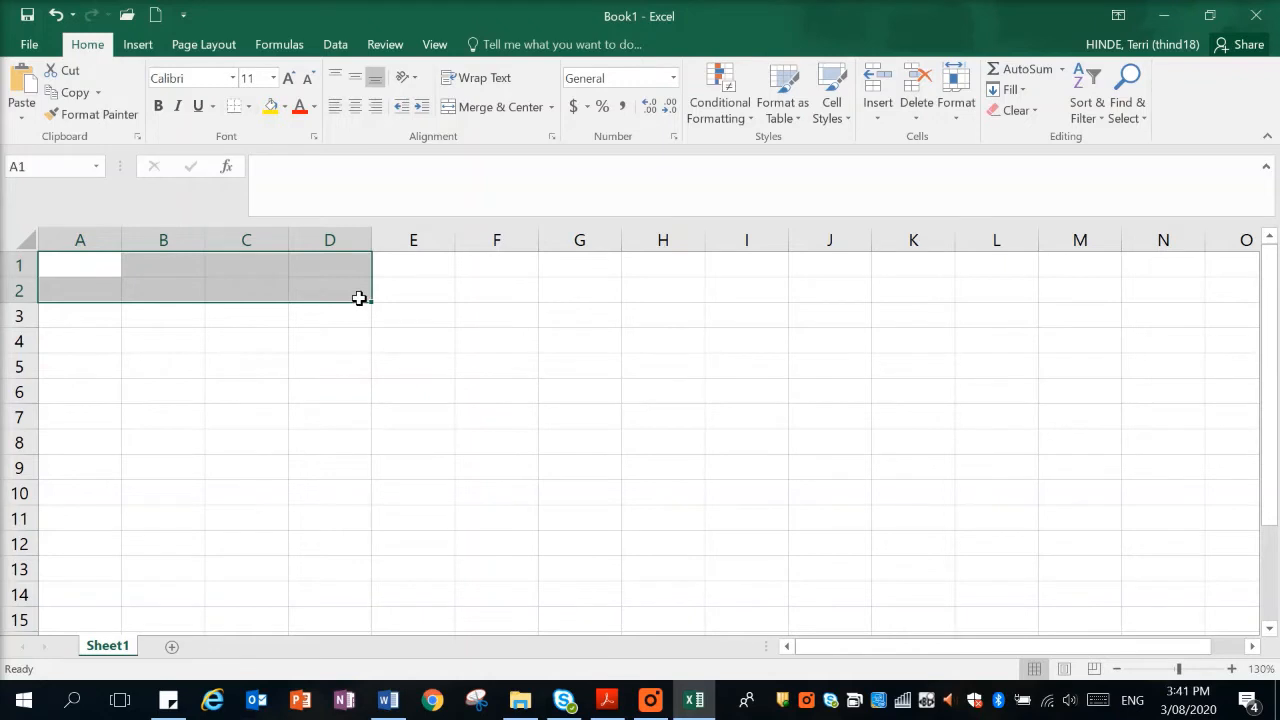
{"action": "left_click", "coordinate": [488, 107]}
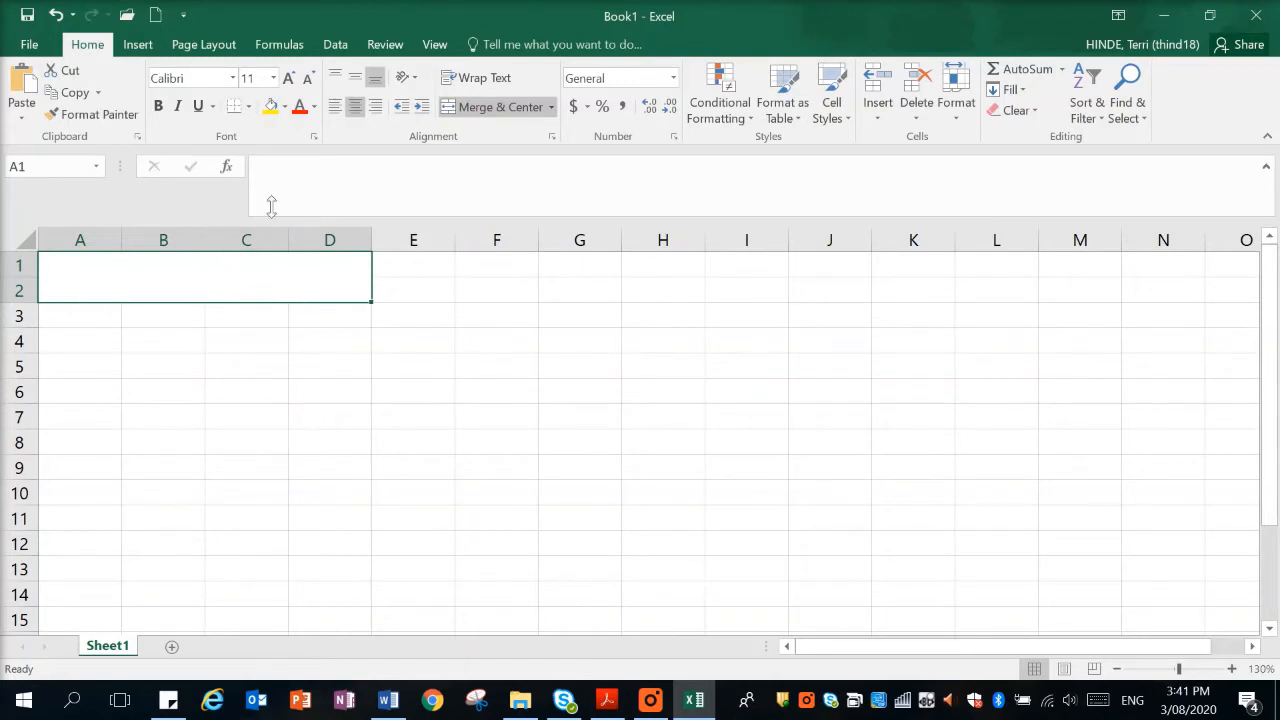
Format the merged title cell with the Arial Black font at size 16 and a yellow fill.
{"action": "left_click", "coordinate": [275, 79]}
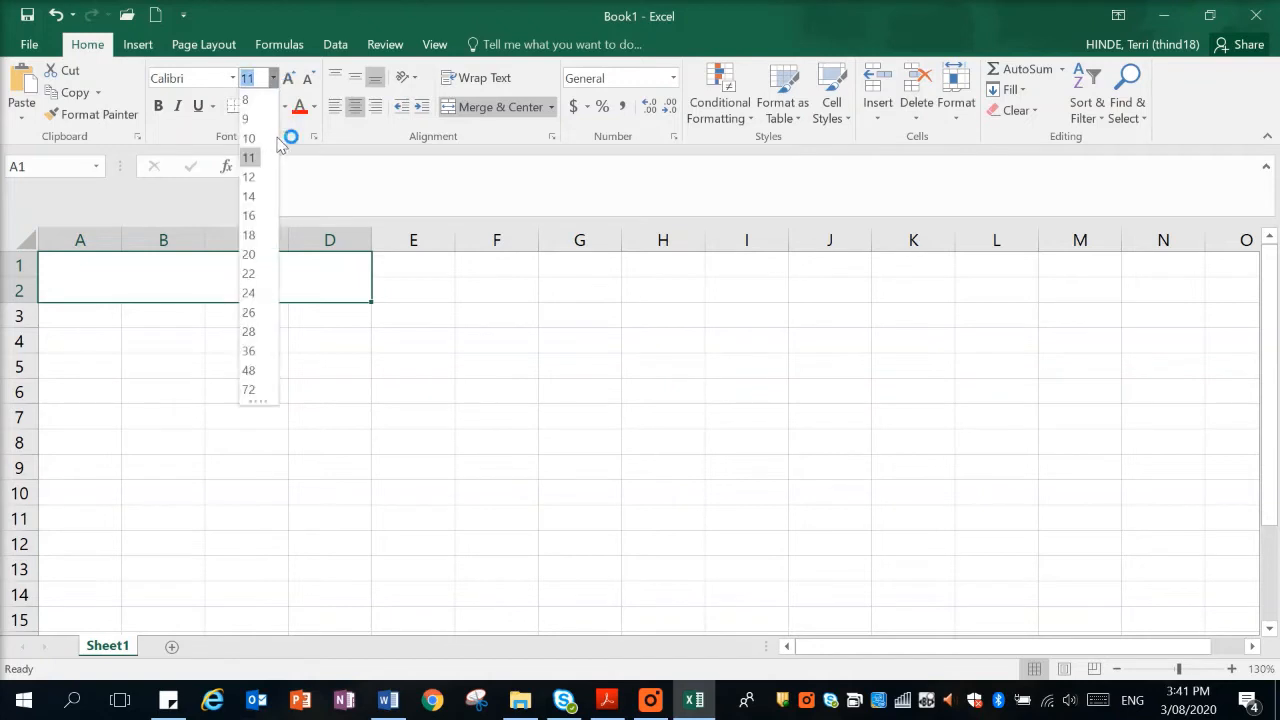
{"action": "left_click", "coordinate": [270, 214]}
{"action": "left_click", "coordinate": [232, 78]}
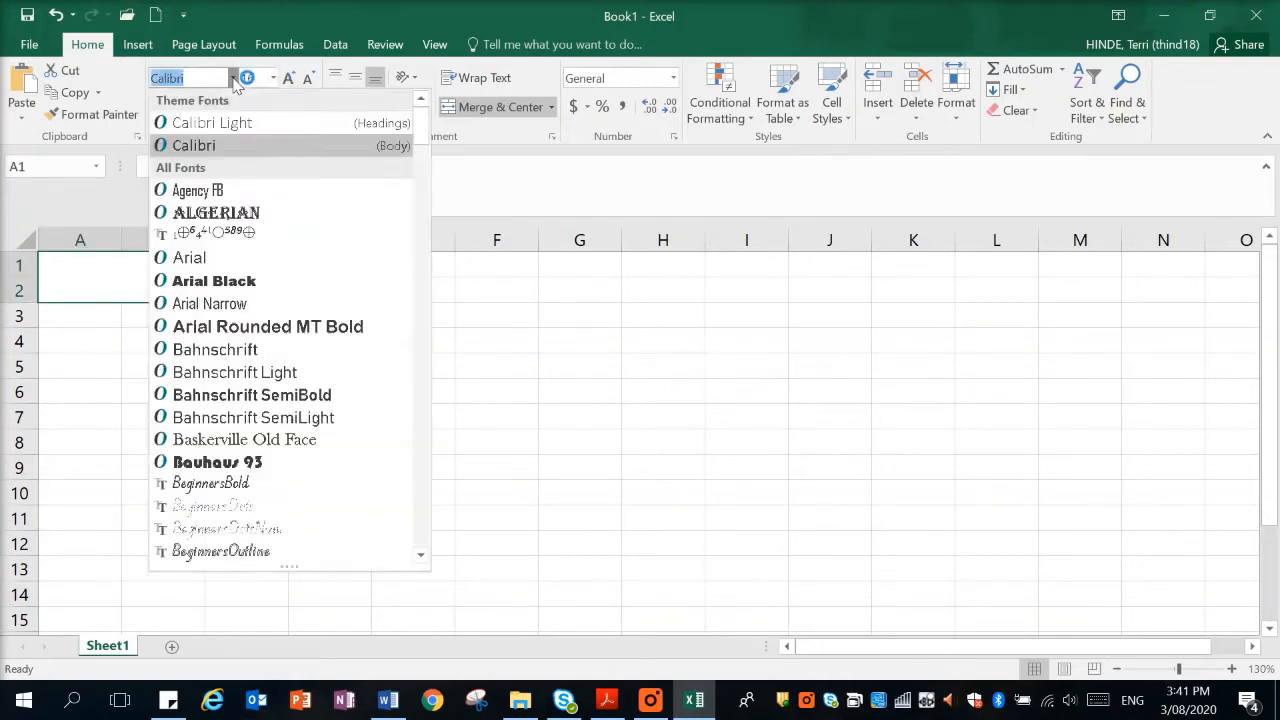
{"action": "left_click", "coordinate": [255, 283]}
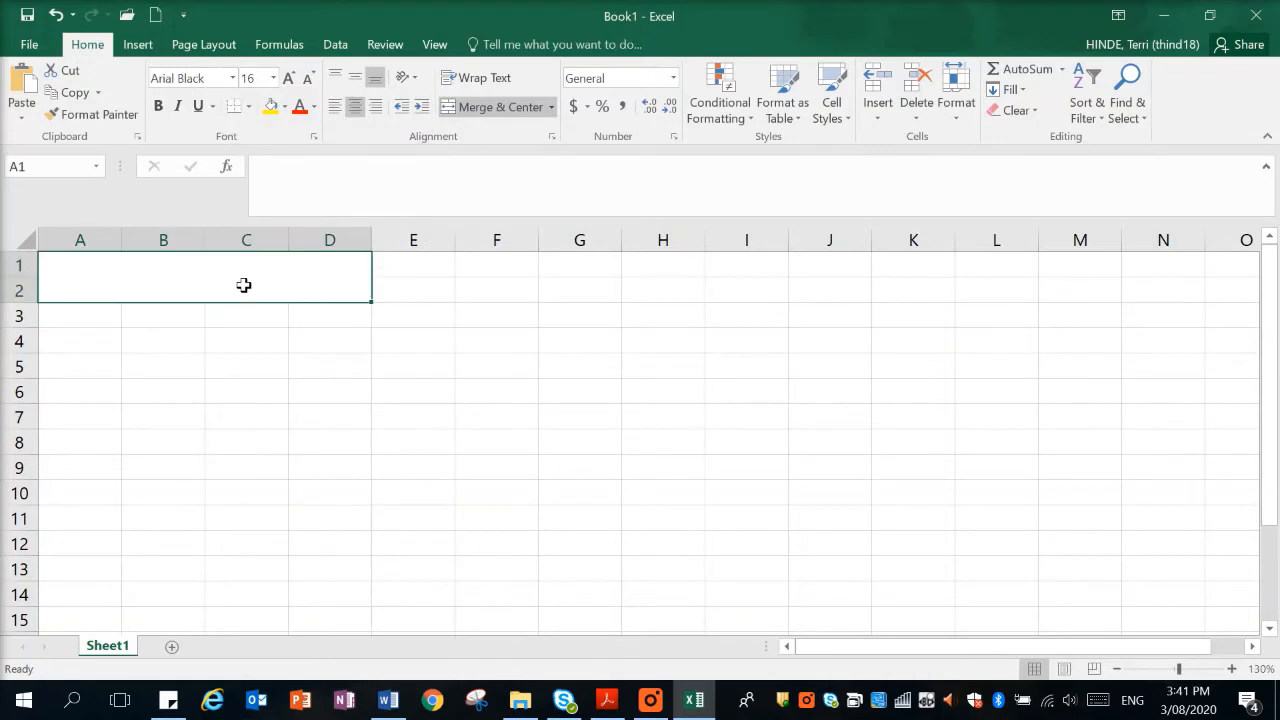
{"action": "left_click", "coordinate": [270, 107]}
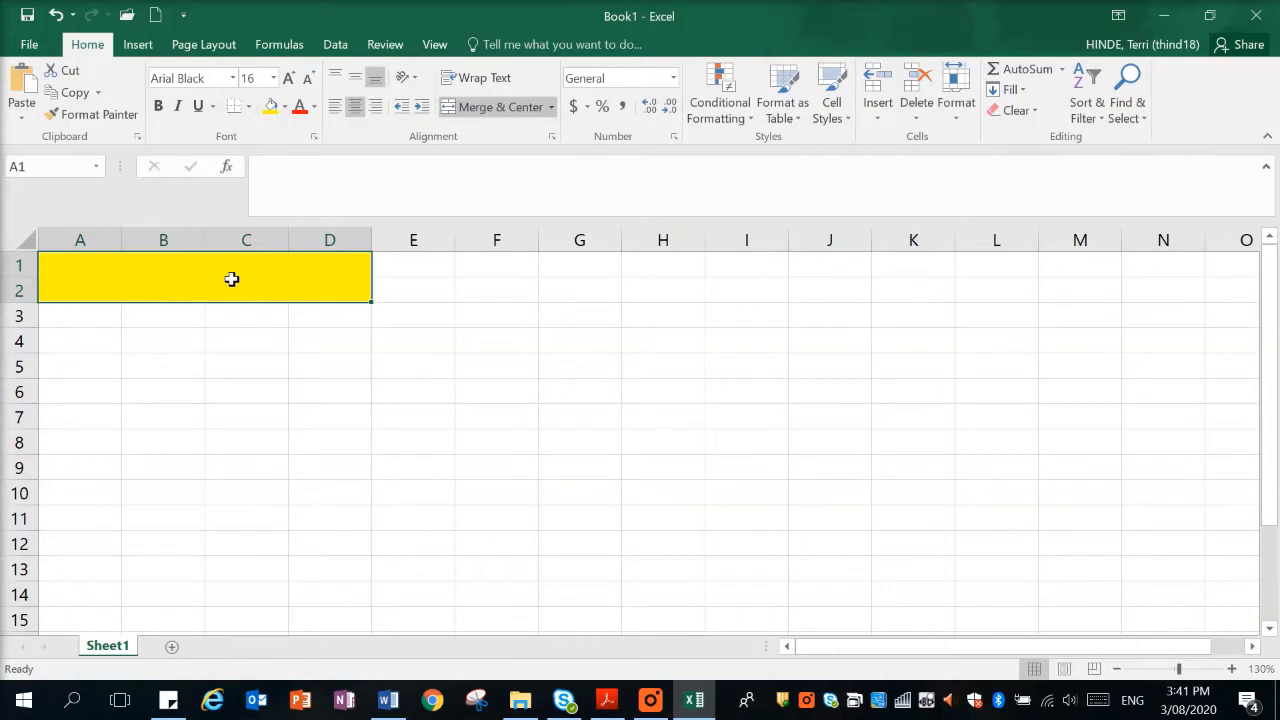
Enter the title SCC Turtle Data in the merged yellow cell and set its font size to 14.
{"action": "type", "text": "SCC"}
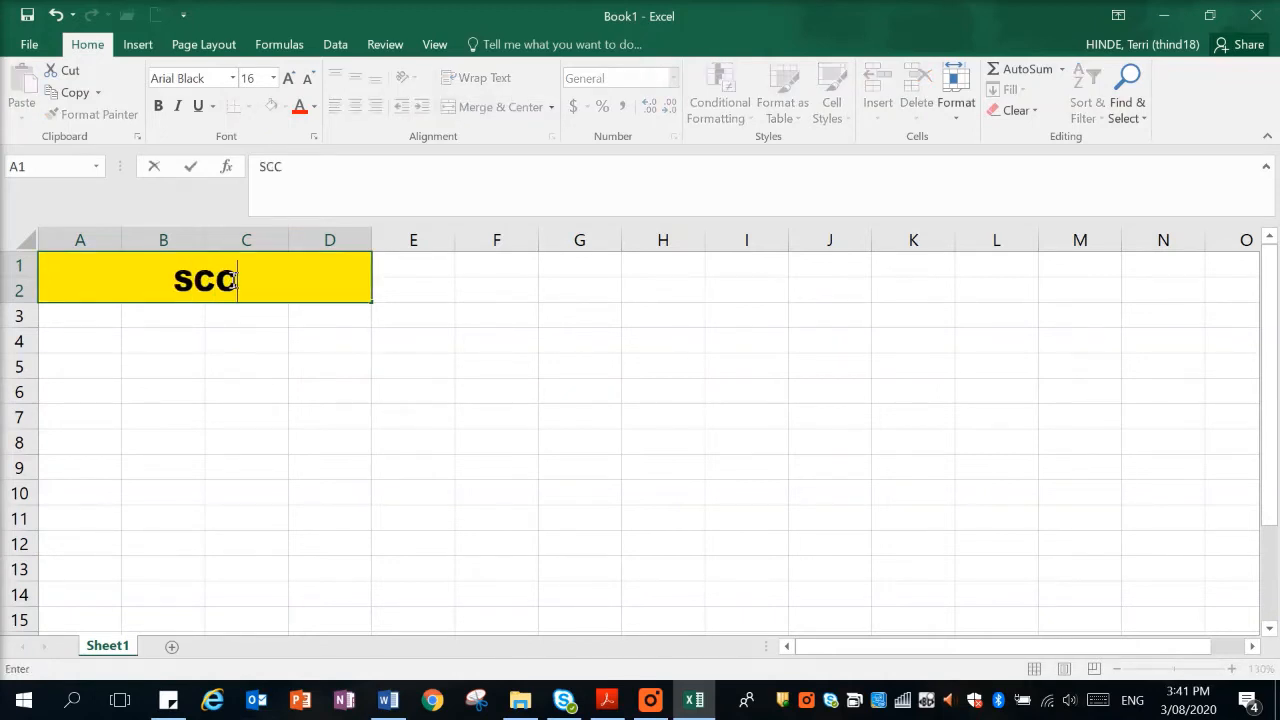
{"action": "type", "text": " Turt"}
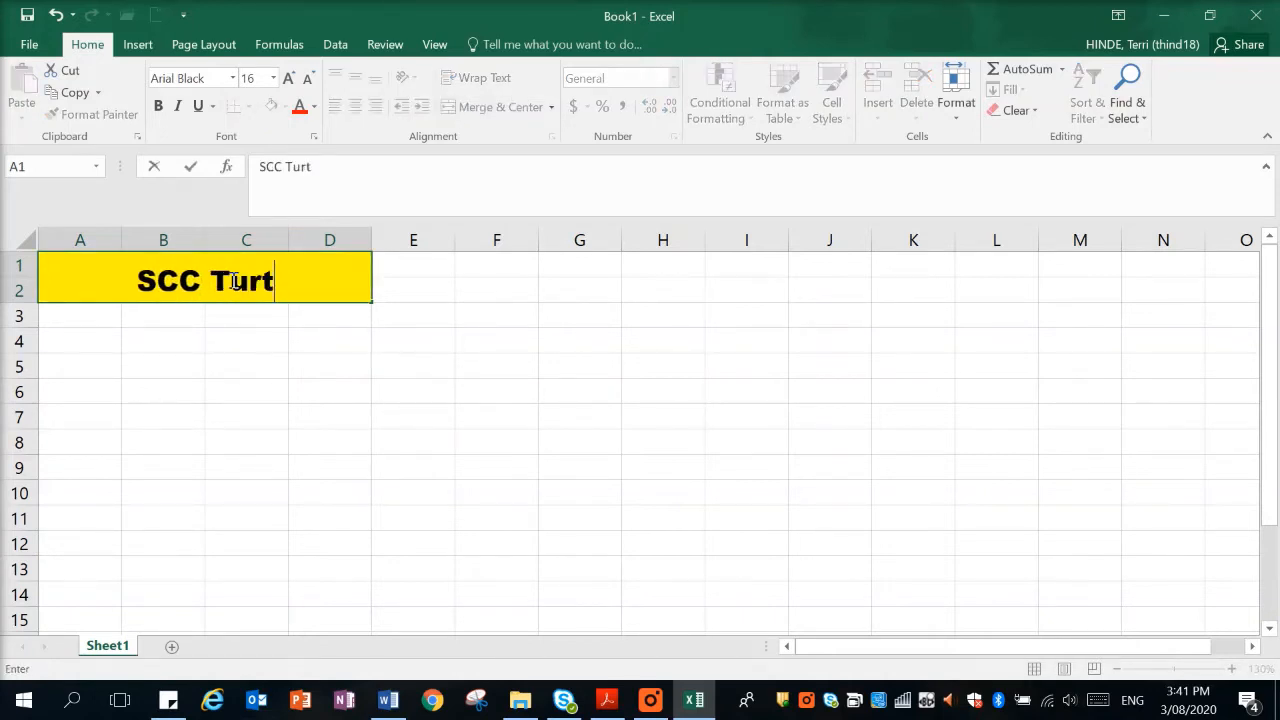
{"action": "type", "text": "le Data"}
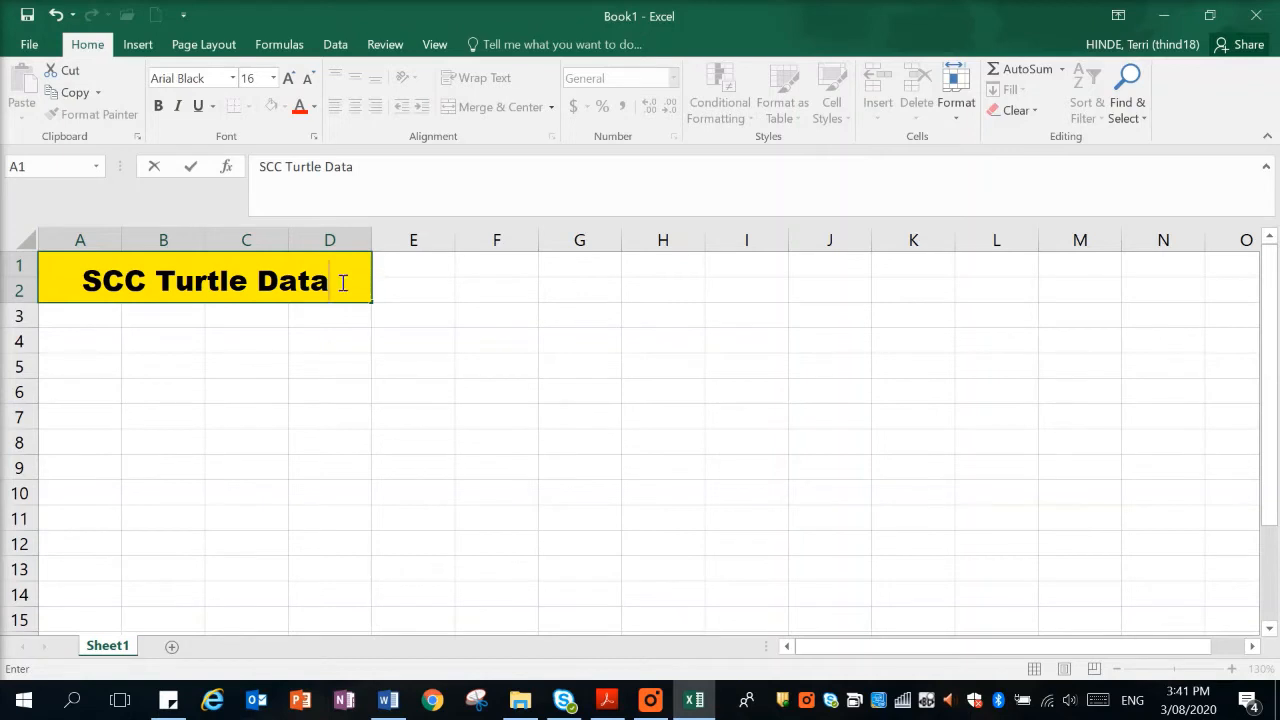
{"action": "left_click_drag", "start_coordinate": [340, 280], "coordinate": [86, 303]}
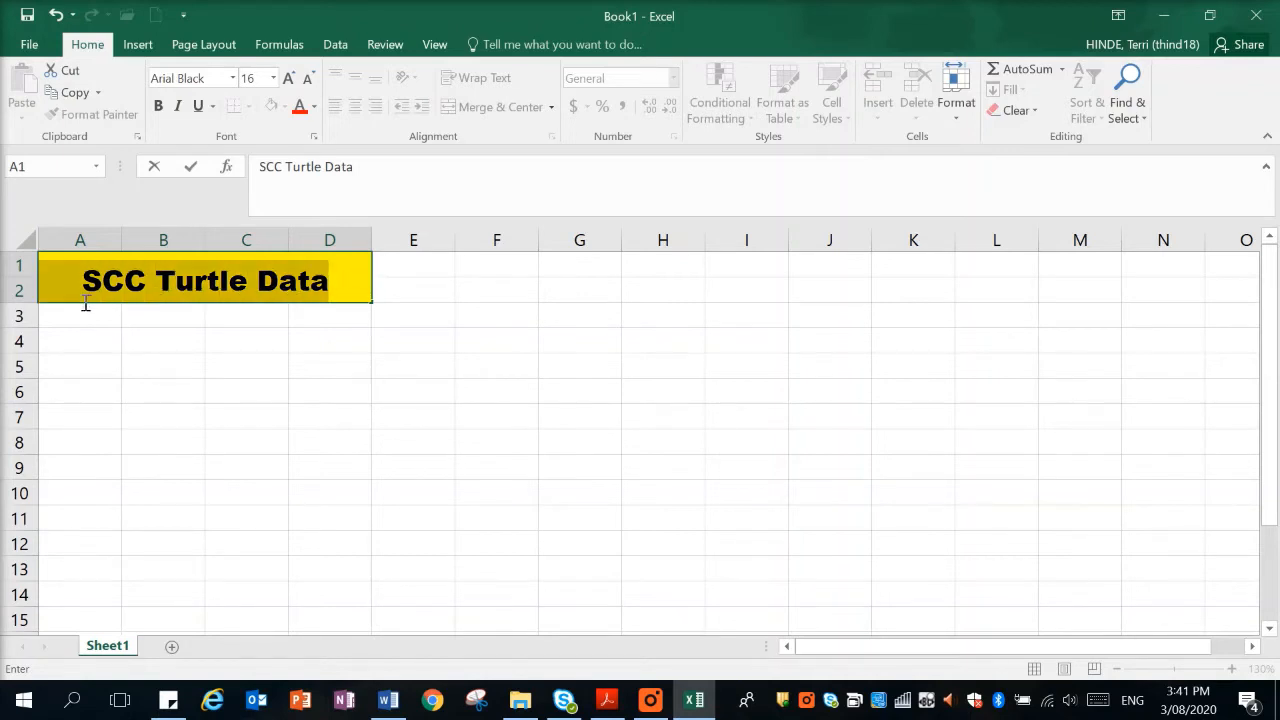
{"action": "left_click", "coordinate": [259, 81]}
{"action": "type", "text": "14"}
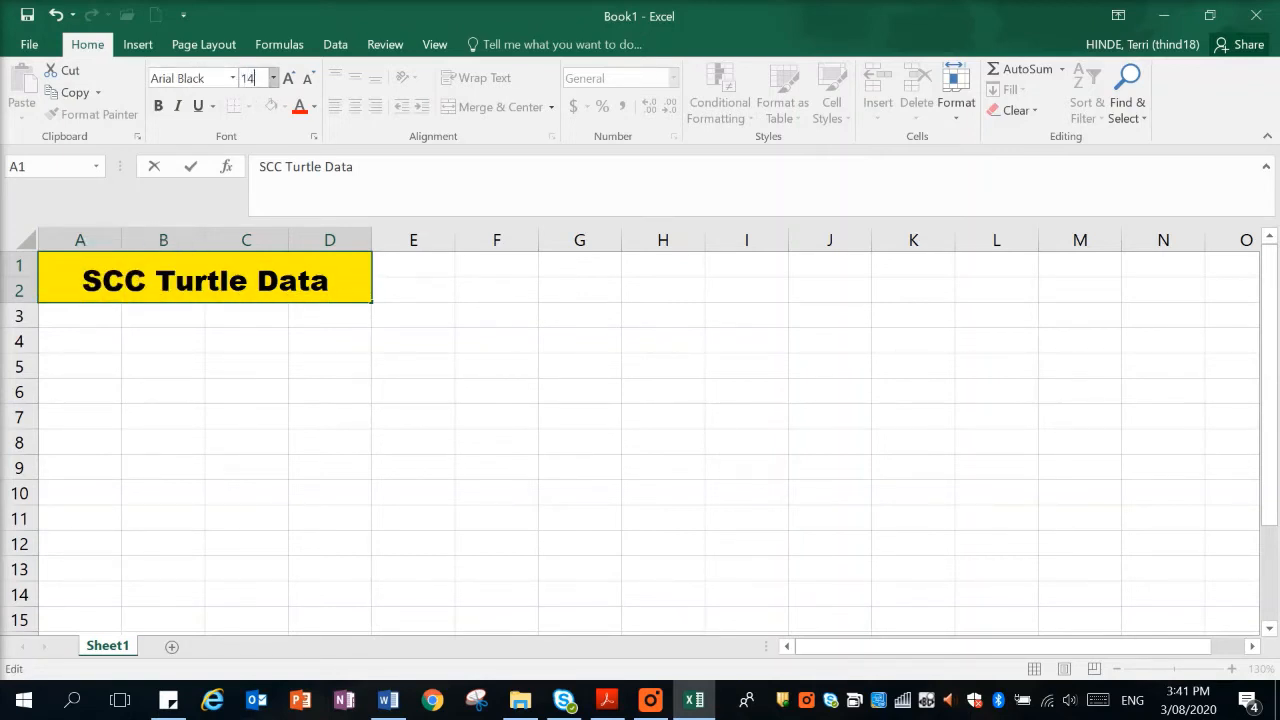
{"action": "key", "text": "Return"}
{"action": "left_click", "coordinate": [288, 281]}
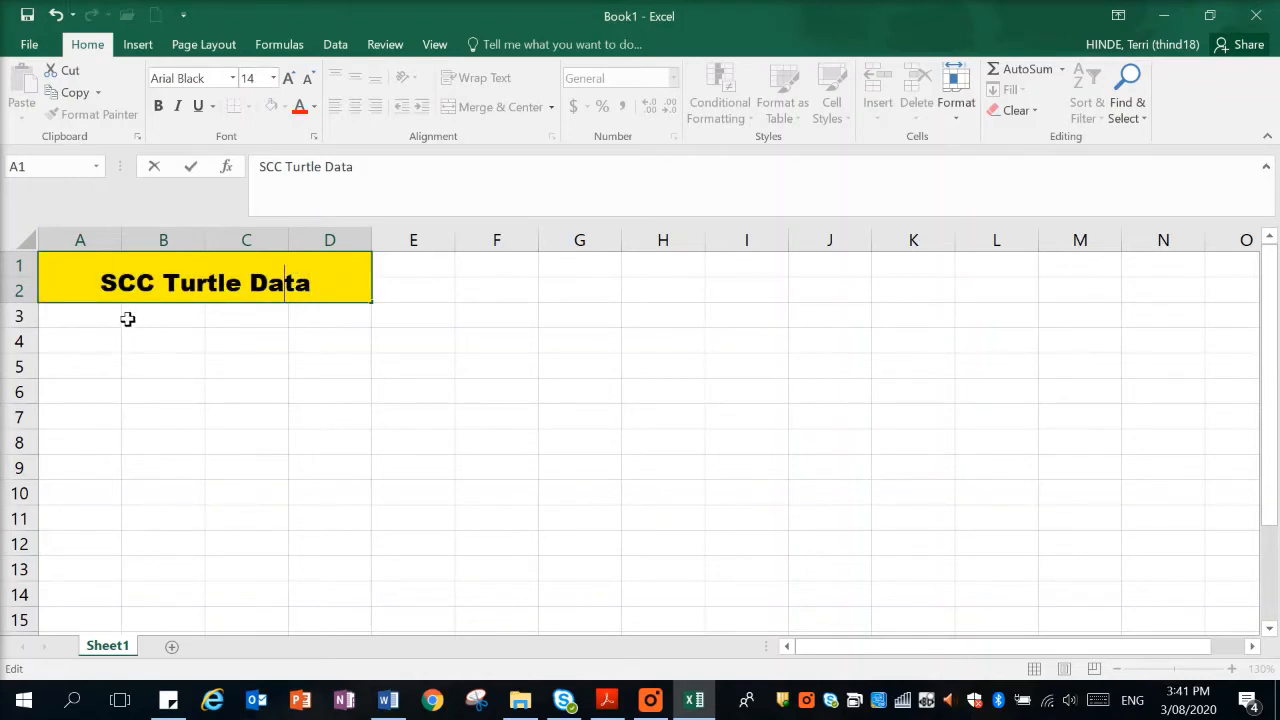
Enter the column headings Number in A3 and Event Date in B3, directly below the title.
{"action": "left_click", "coordinate": [64, 317]}
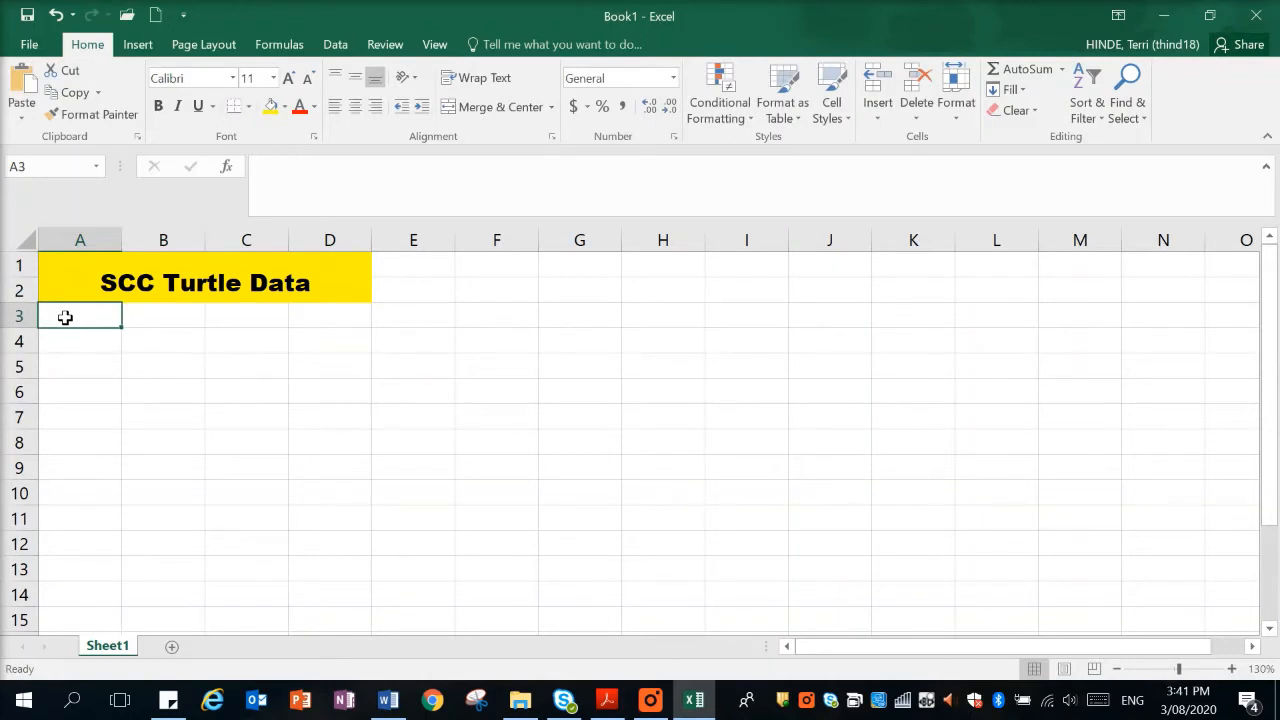
{"action": "type", "text": "Number"}
{"action": "key", "text": "Tab"}
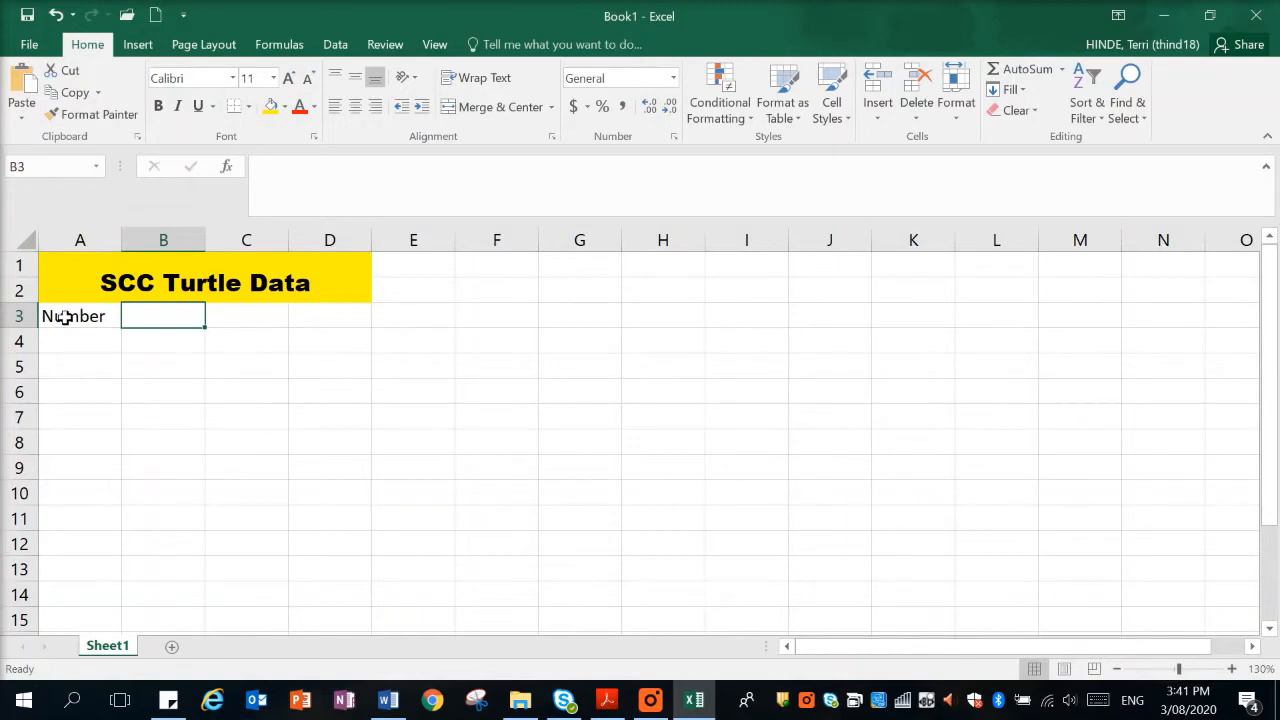
{"action": "type", "text": "Event"}
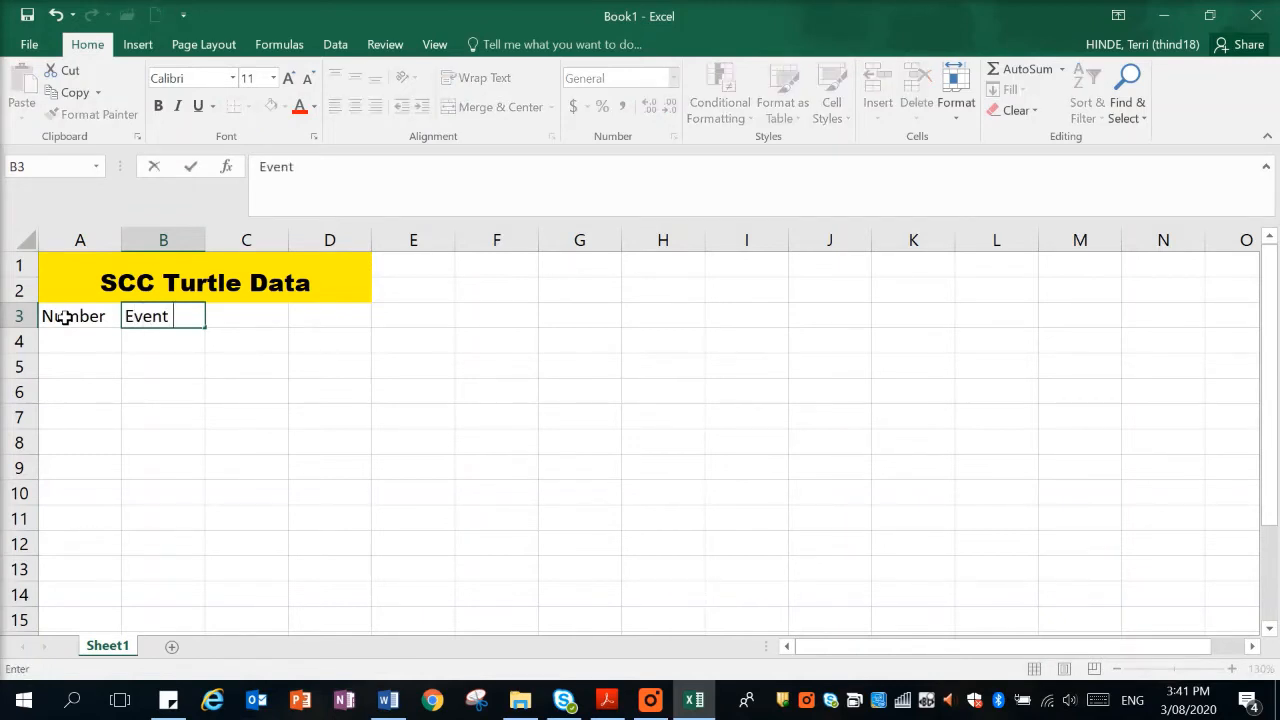
{"action": "type", "text": " Date"}
{"action": "key", "text": "Tab"}
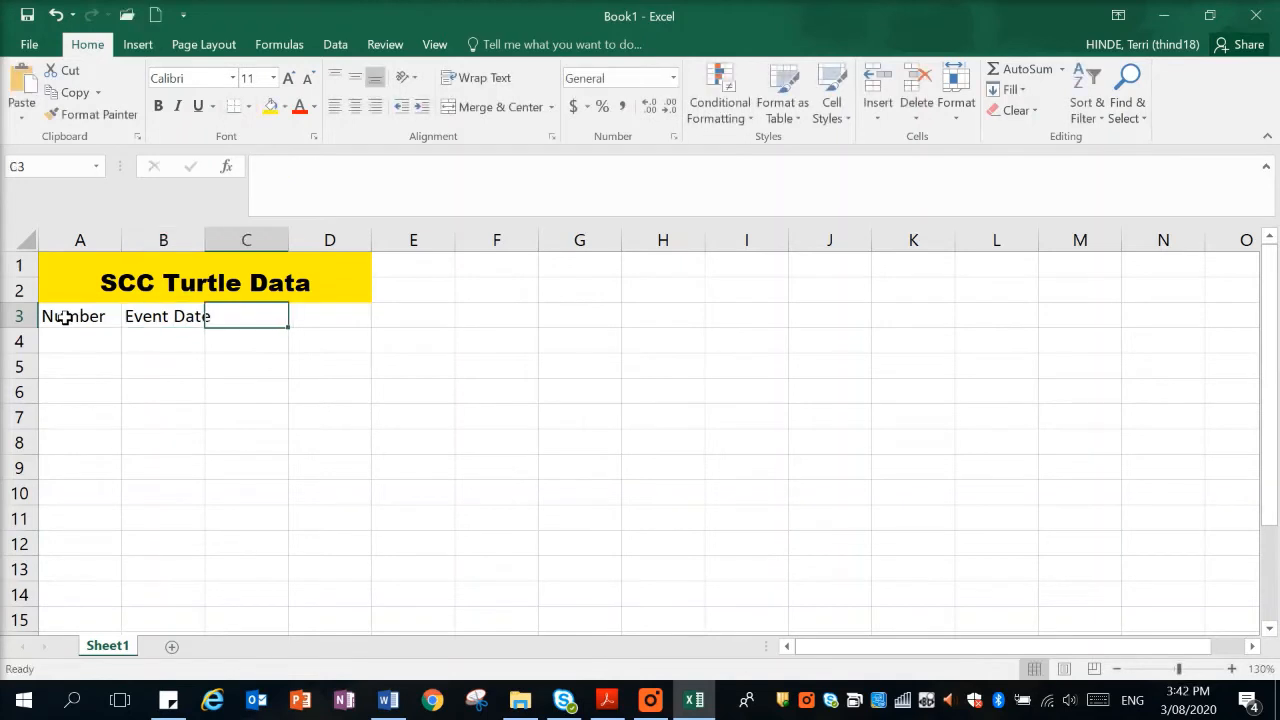
Enter the column heading Species in C3.
{"action": "type", "text": "Obe"}
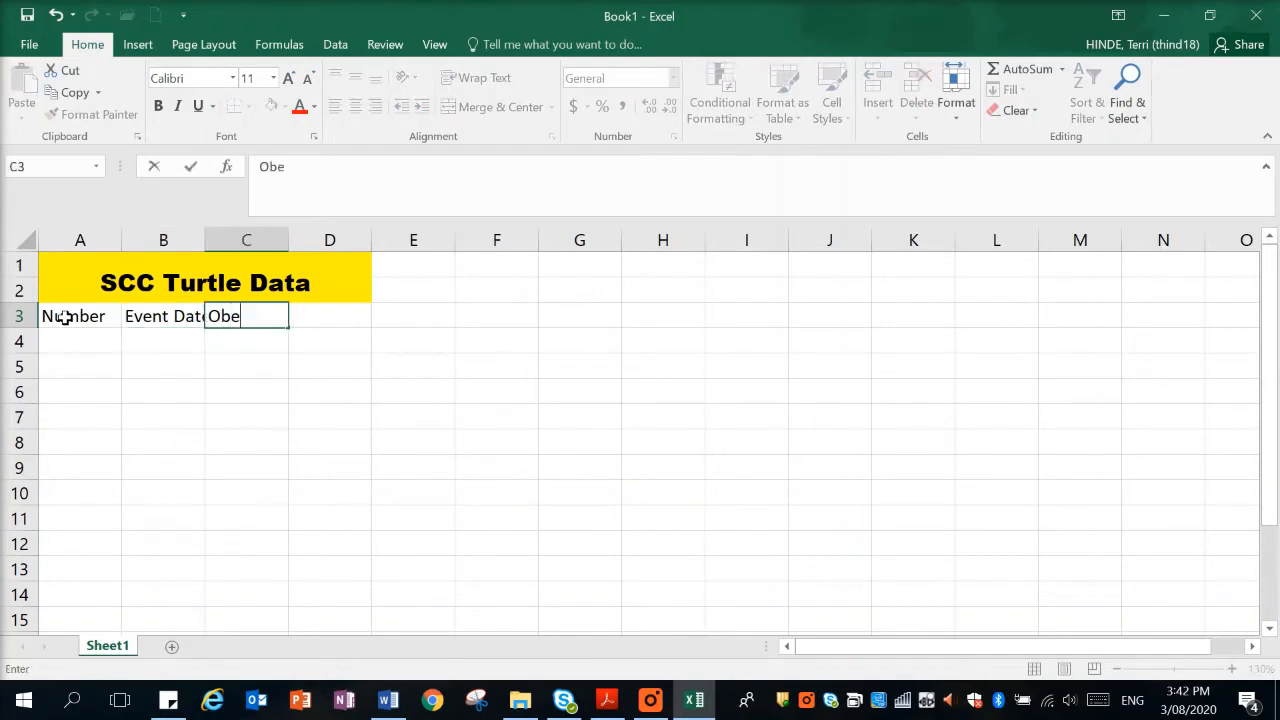
{"action": "key", "text": "BackSpace"}
{"action": "type", "text": "s"}
{"action": "key", "text": "BackSpace"}
{"action": "key", "text": "BackSpace"}
{"action": "key", "text": "BackSpace"}
{"action": "type", "text": "Species"}
{"action": "key", "text": "Tab"}
Enter the column headings Observation in D3 and Locality in E3.
{"action": "type", "text": "Ob"}
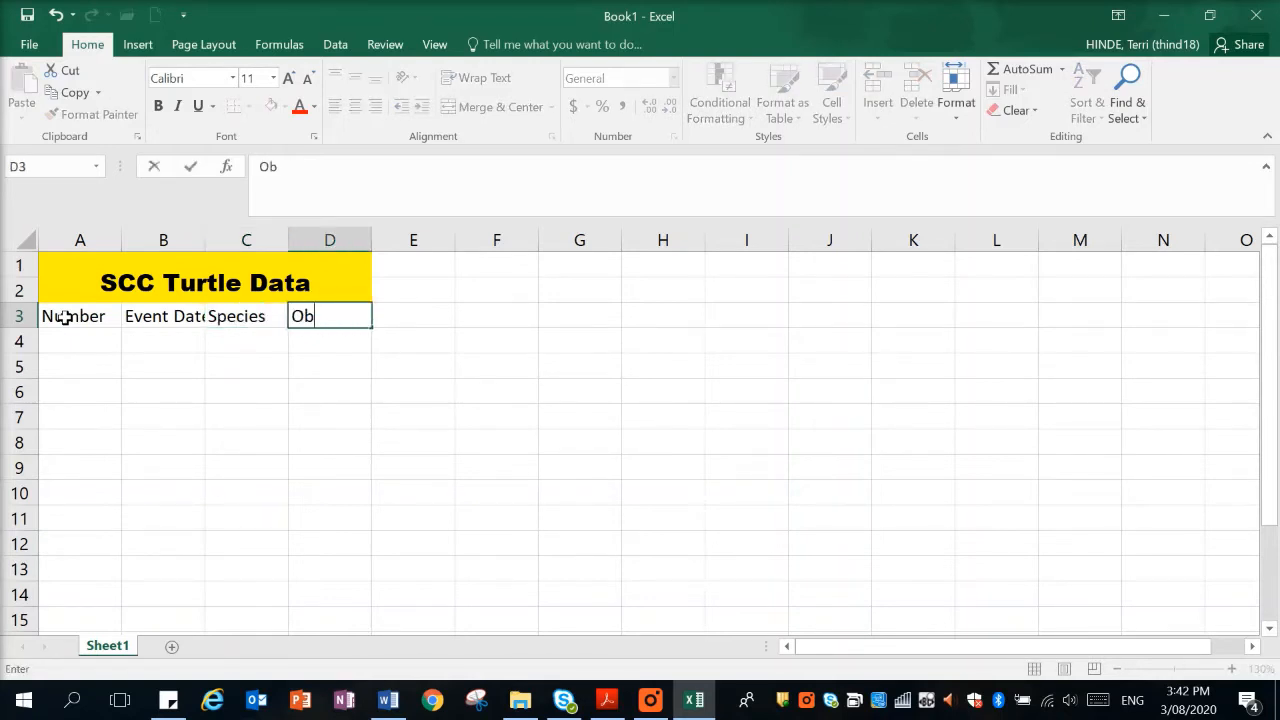
{"action": "type", "text": "servation"}
{"action": "key", "text": "Tab"}
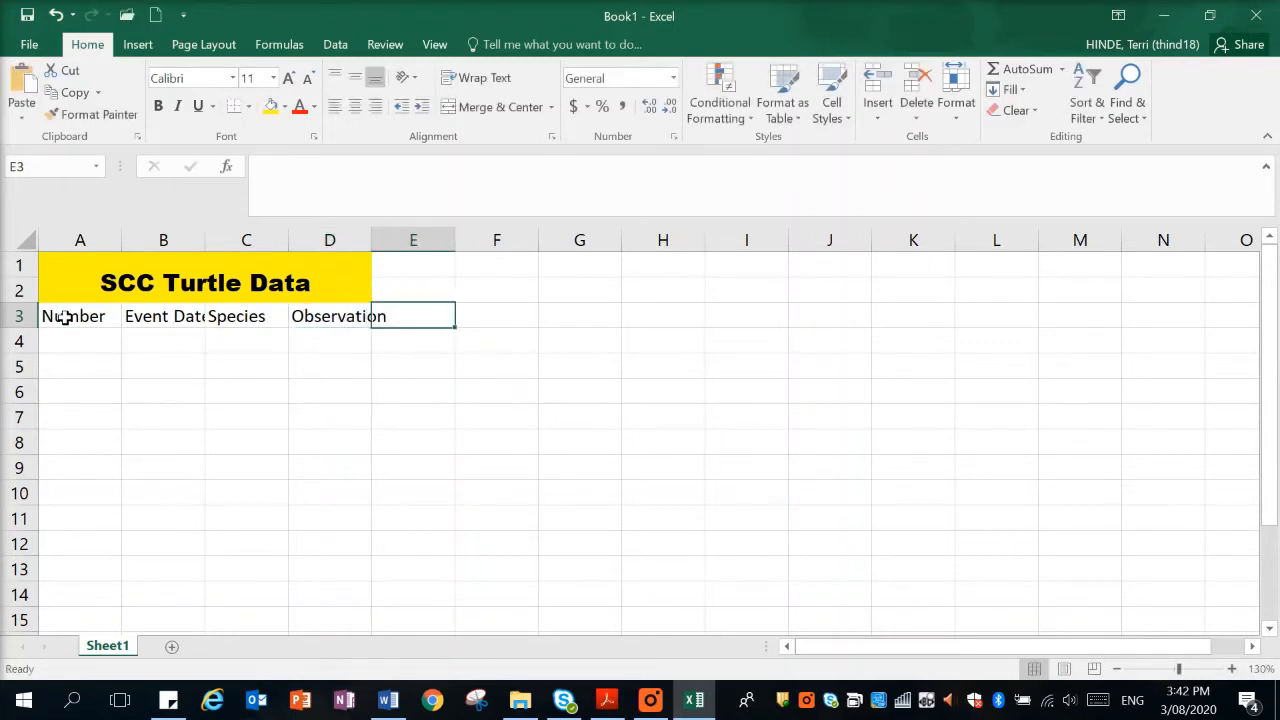
{"action": "type", "text": "Locality"}
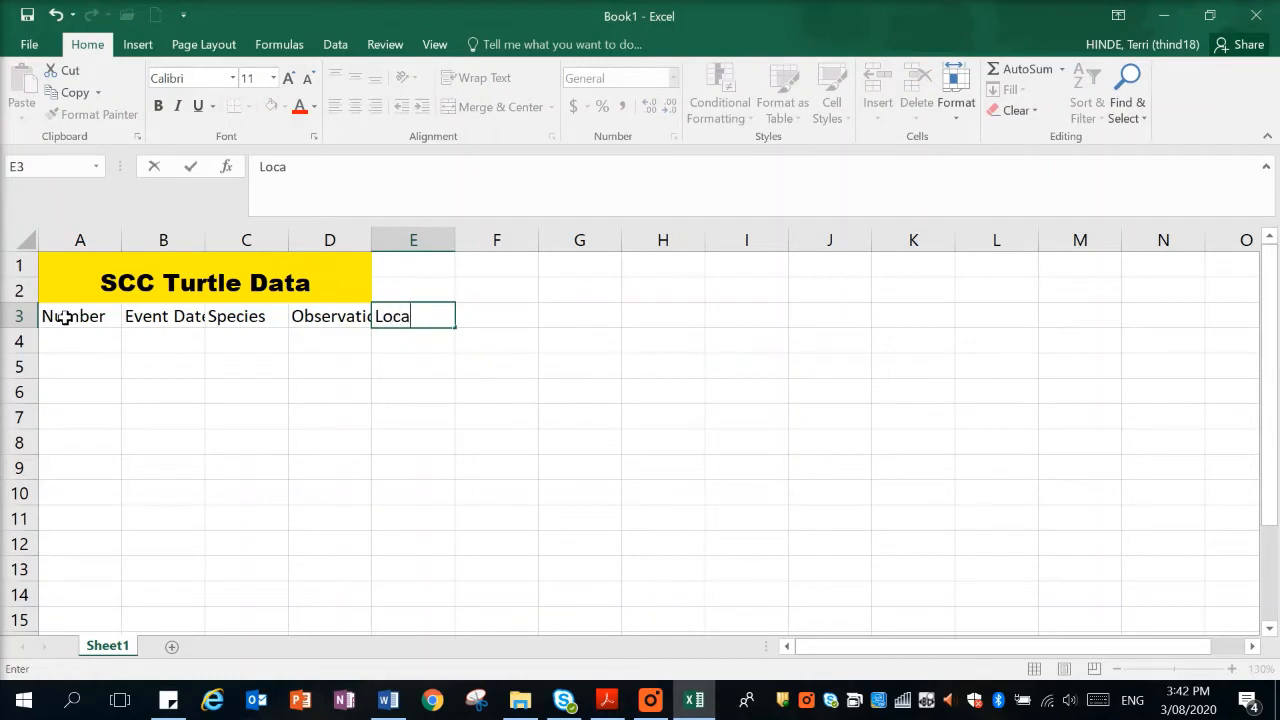
{"action": "left_click", "coordinate": [141, 342]}
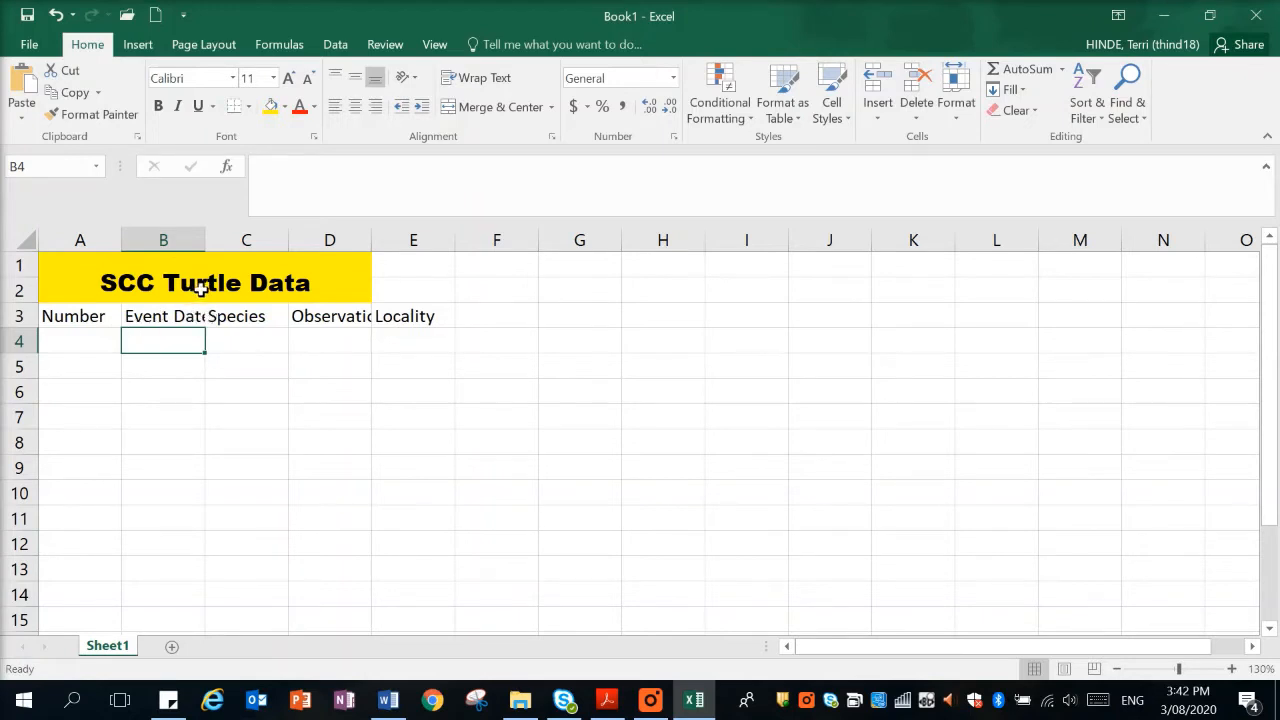
Widen column B to fit the Event Date heading and autofit column D to the Observation heading.
{"action": "left_click_drag", "start_coordinate": [204, 240], "coordinate": [233, 240]}
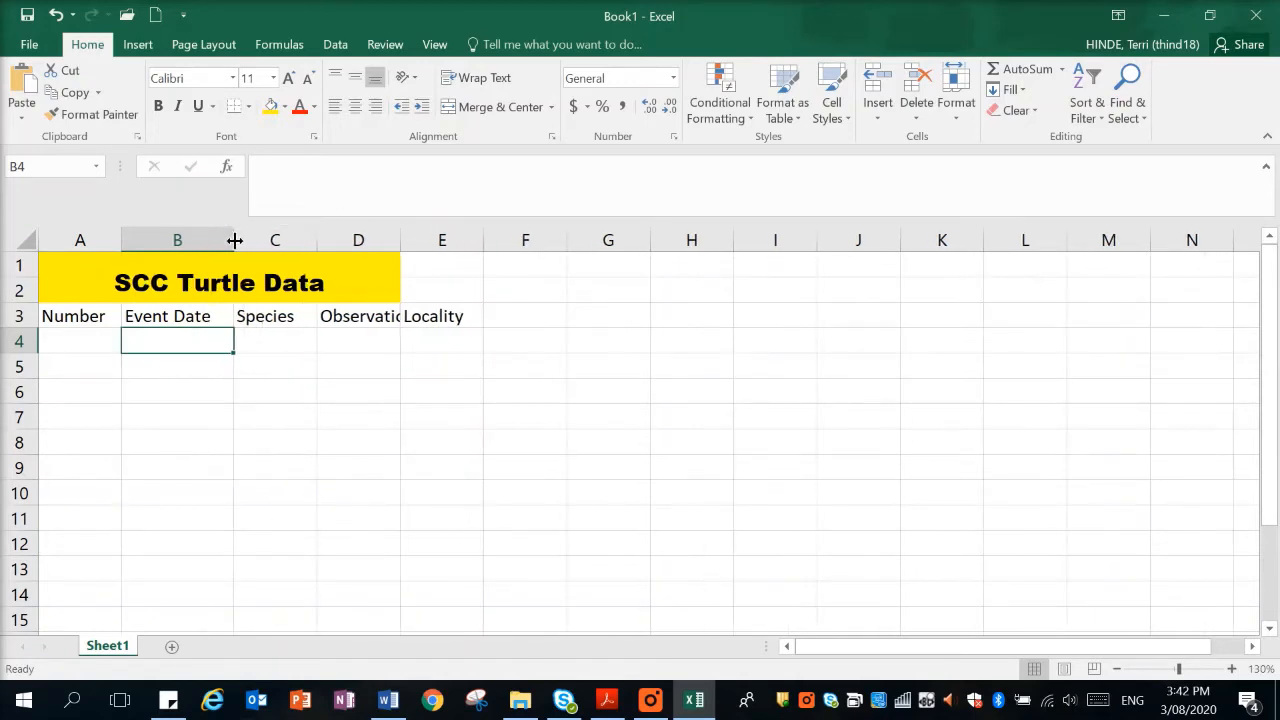
{"action": "double_click", "coordinate": [400, 240]}
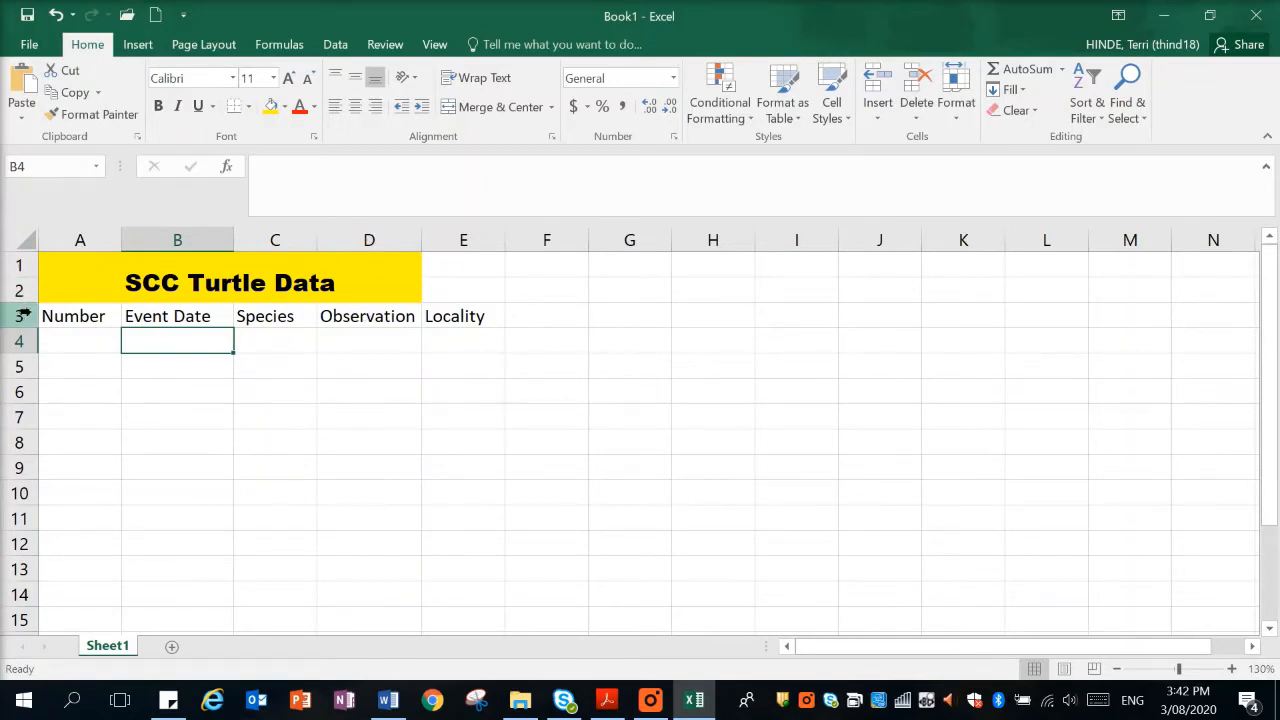
{"action": "left_click", "coordinate": [72, 344]}
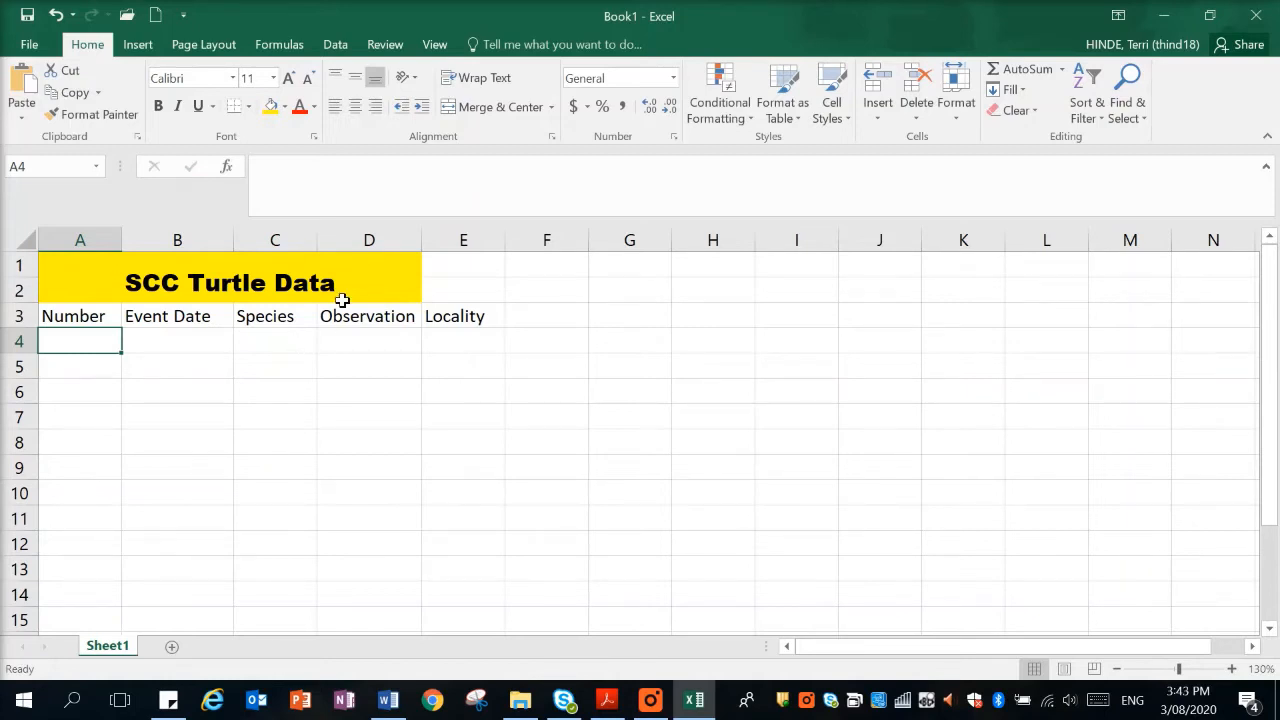
{"action": "left_click", "coordinate": [650, 700]}
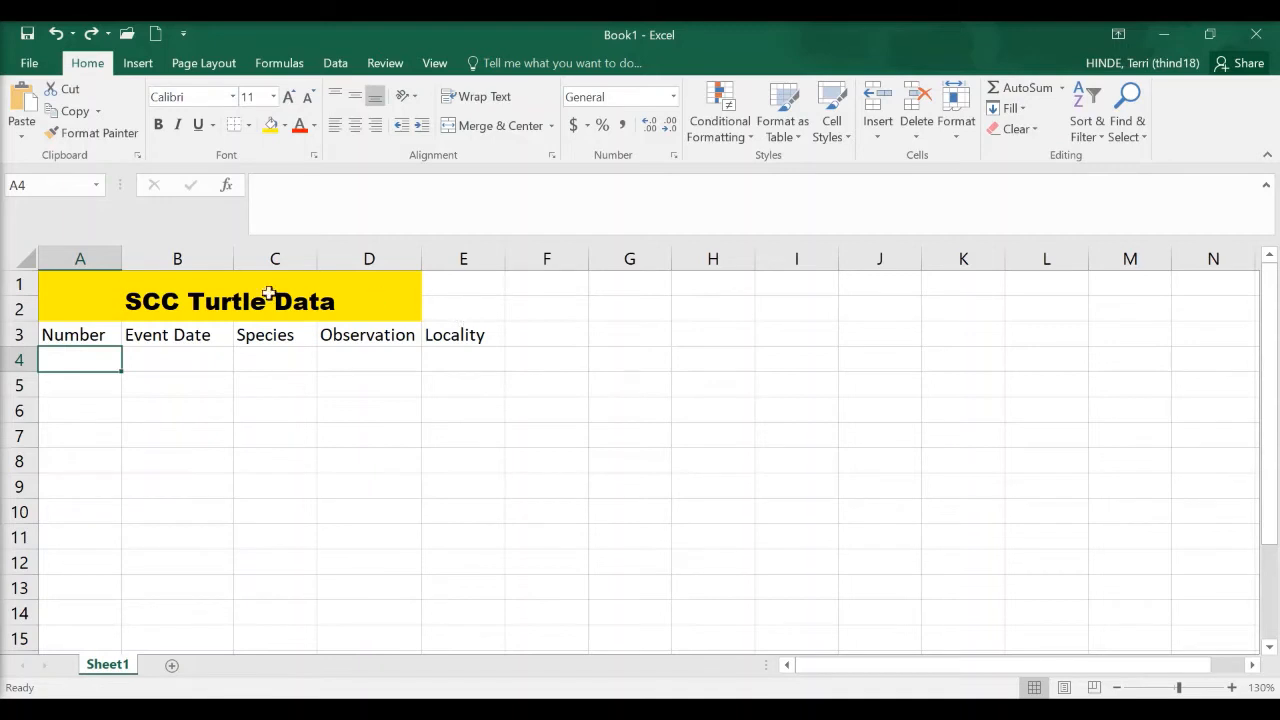
Unmerge the title cell and merge and center it again across A1:E2, so it also spans the Locality column.
{"action": "left_click_drag", "start_coordinate": [105, 290], "coordinate": [488, 306]}
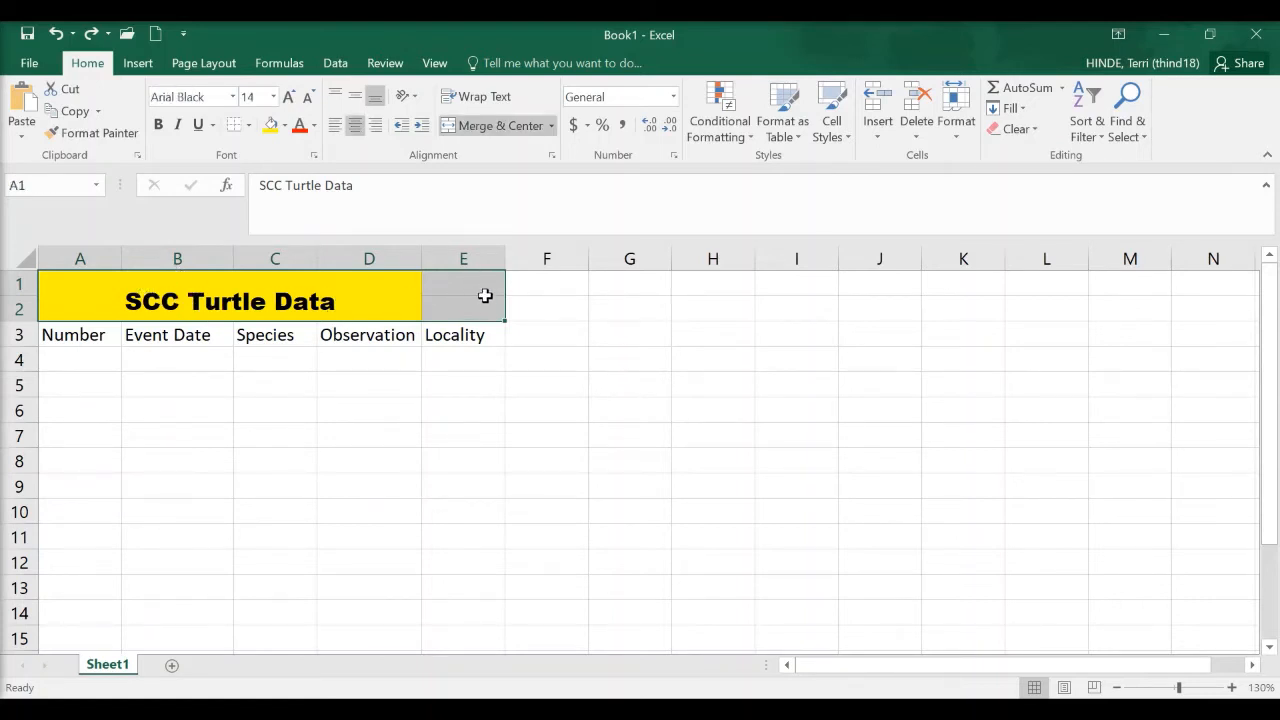
{"action": "left_click", "coordinate": [476, 132]}
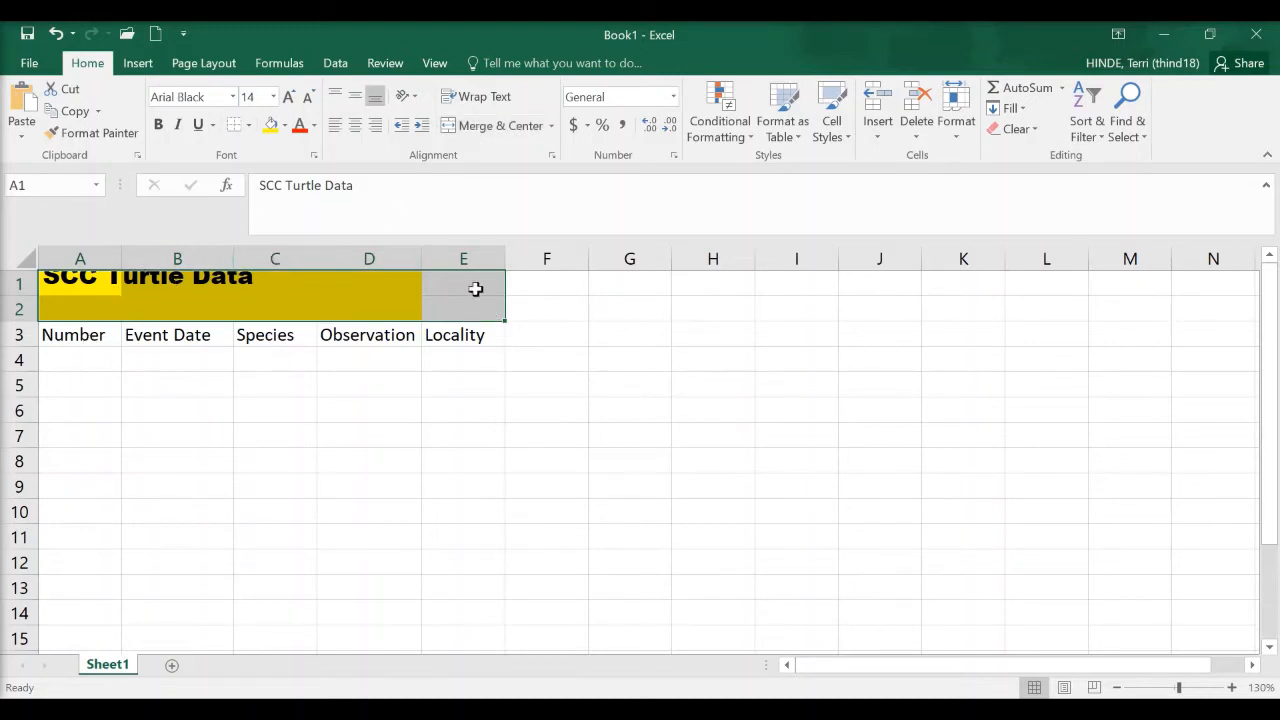
{"action": "left_click", "coordinate": [474, 127]}
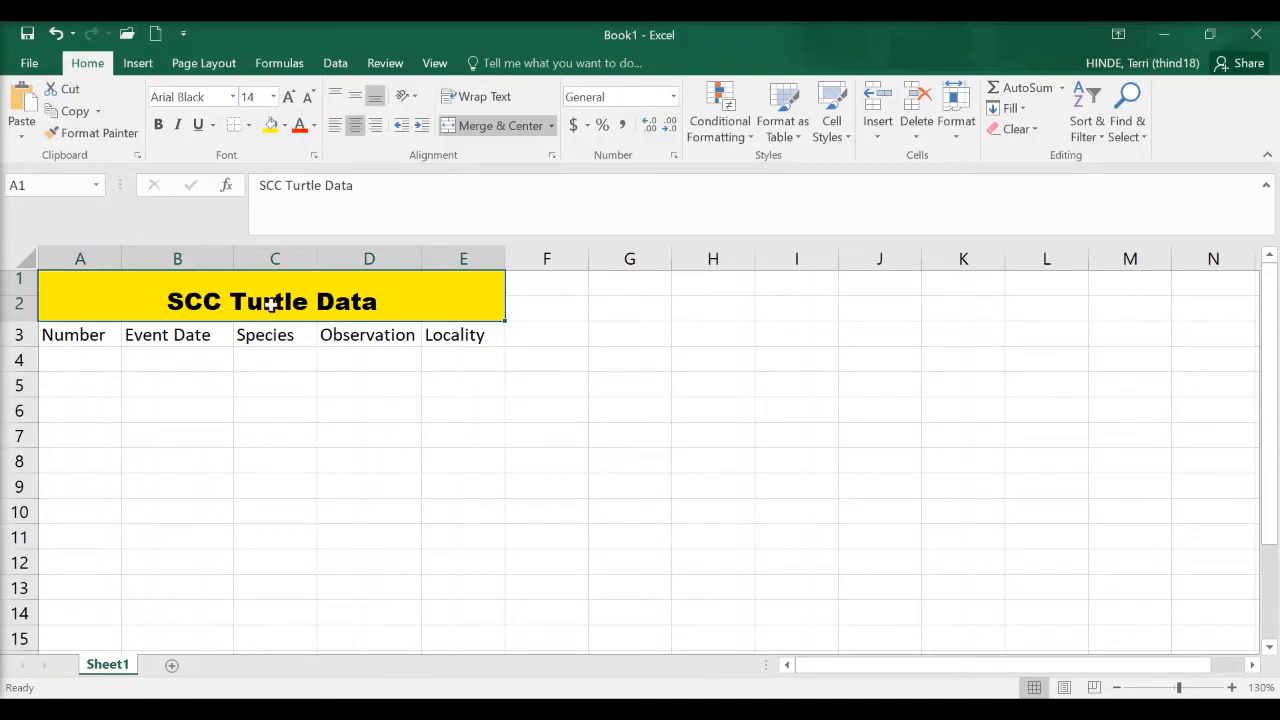
Number the data rows from 1 to 10 in cells A4:A13 under the Number heading.
{"action": "left_click", "coordinate": [90, 364]}
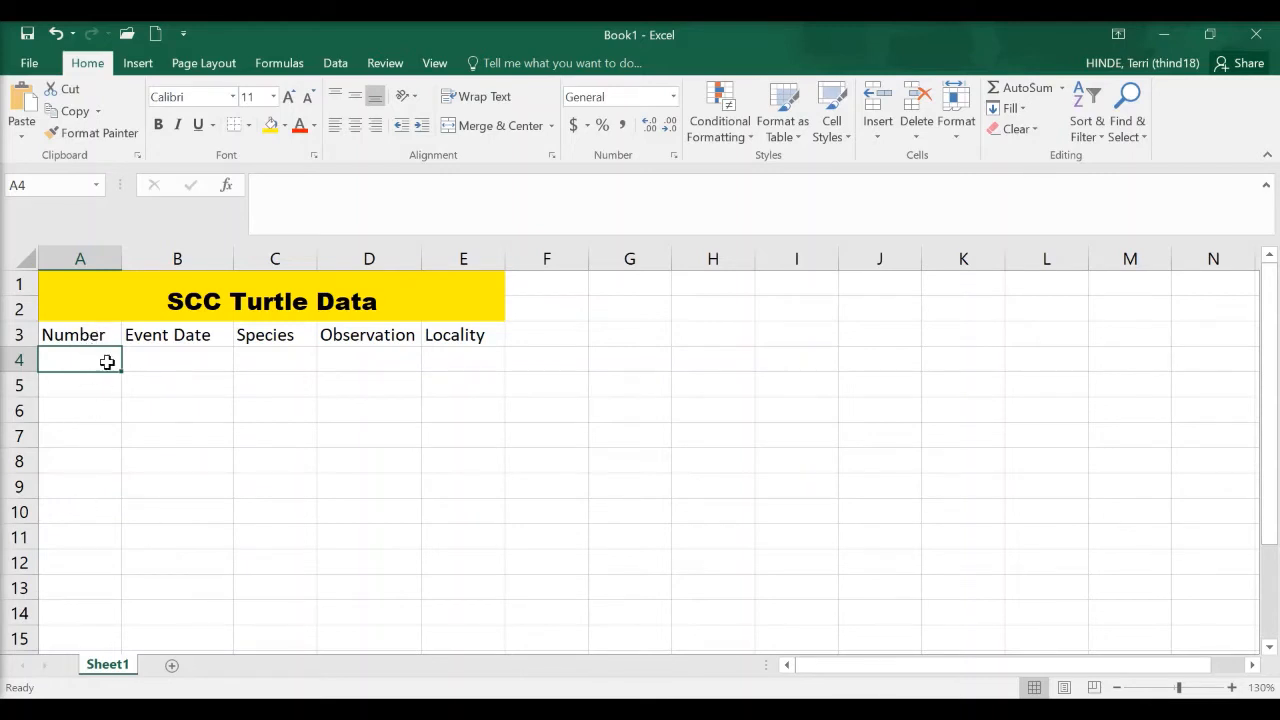
{"action": "type", "text": "1"}
{"action": "key", "text": "Return"}
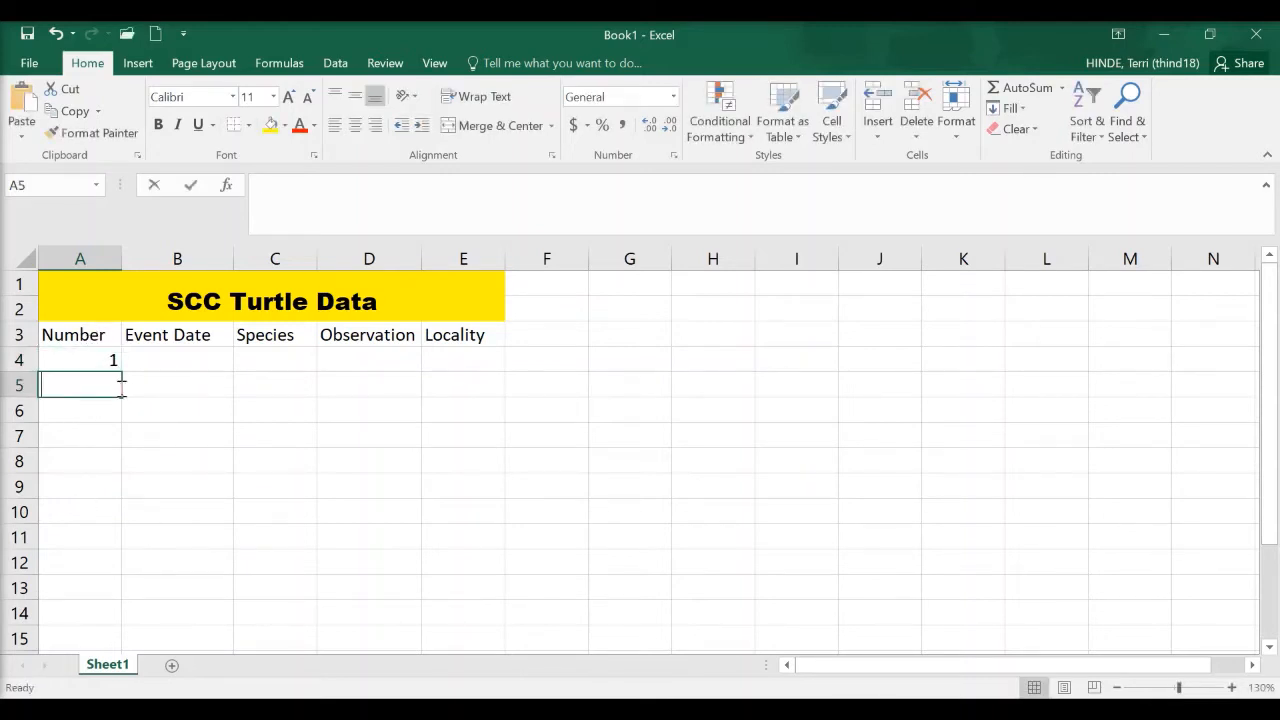
{"action": "type", "text": "2"}
{"action": "key", "text": "Return"}
{"action": "type", "text": "3"}
{"action": "key", "text": "Return"}
{"action": "type", "text": "4"}
{"action": "key", "text": "Return"}
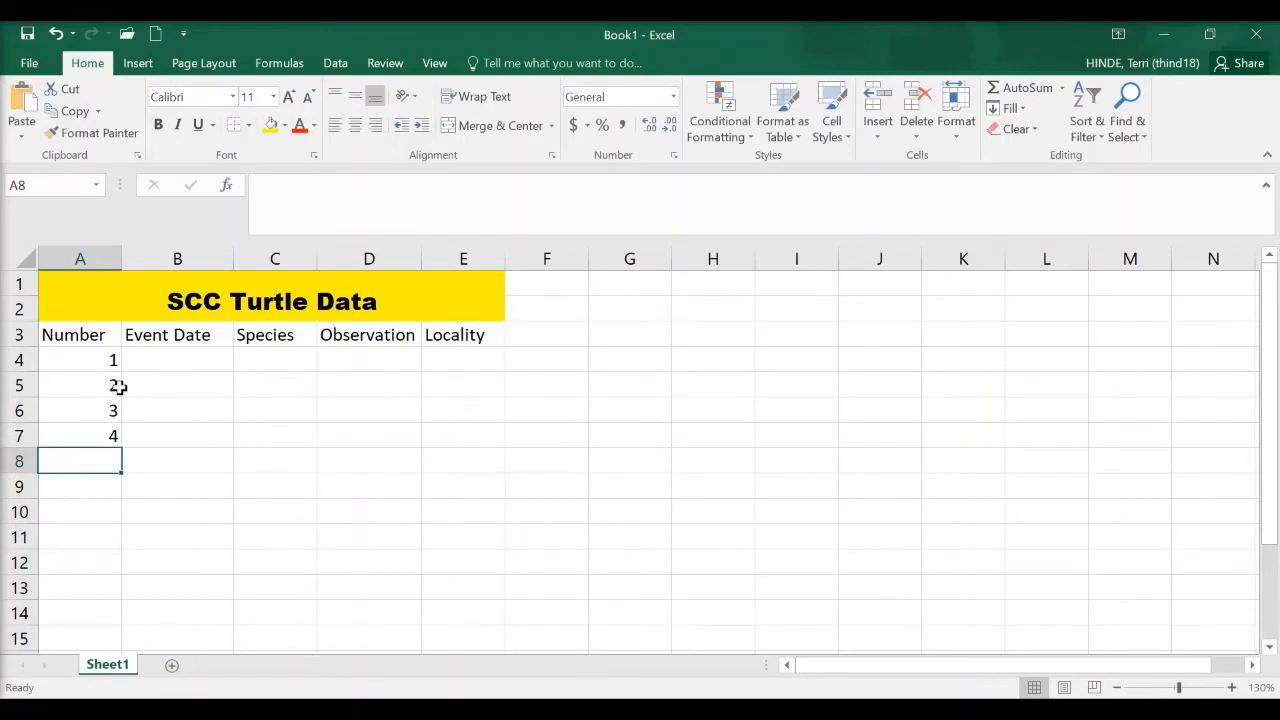
{"action": "type", "text": "5"}
{"action": "key", "text": "Return"}
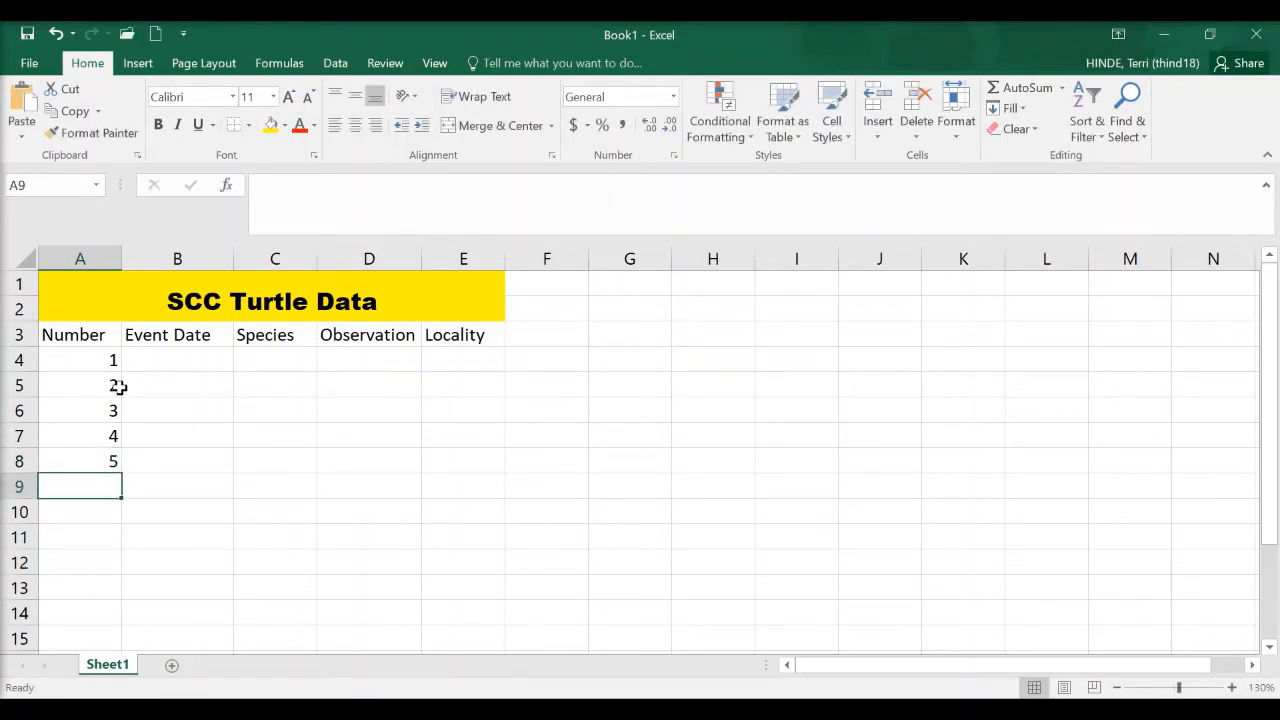
{"action": "type", "text": "6"}
{"action": "key", "text": "Return"}
{"action": "type", "text": "7"}
{"action": "key", "text": "Return"}
{"action": "type", "text": "8"}
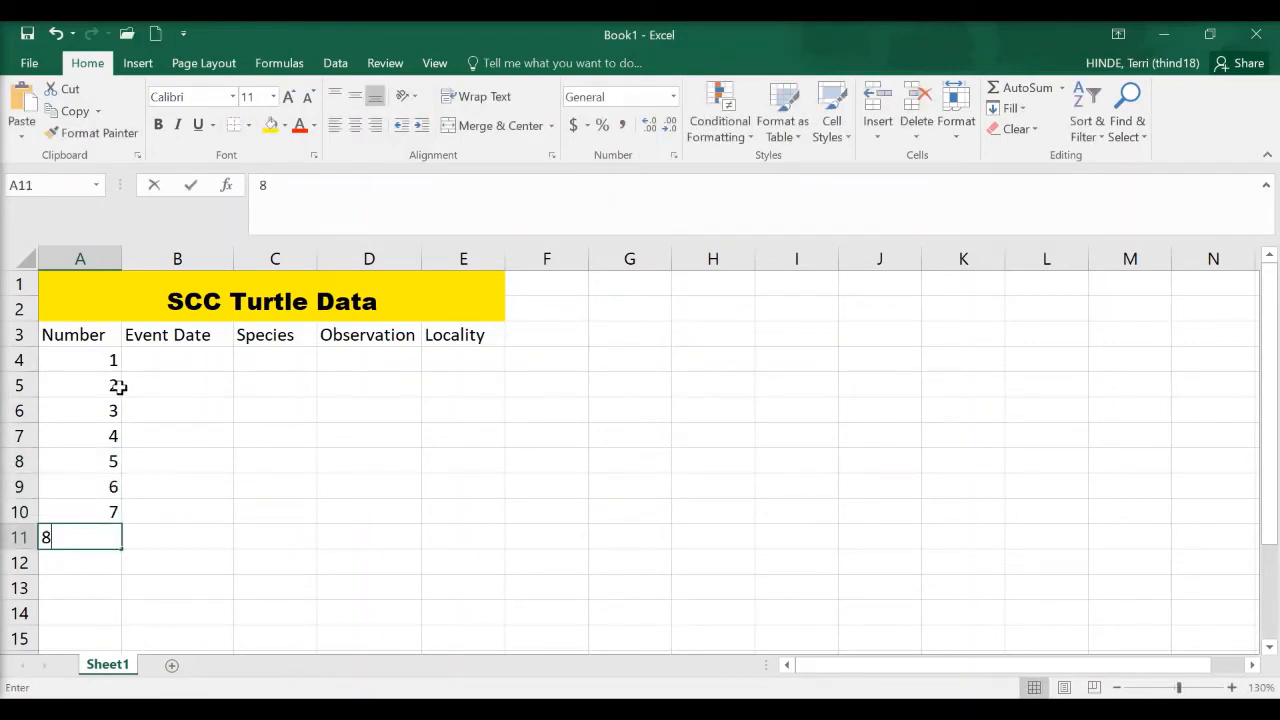
{"action": "type", "text": "9"}
{"action": "key", "text": "Return"}
{"action": "key", "text": "Up"}
{"action": "type", "text": "8"}
{"action": "key", "text": "Return"}
{"action": "type", "text": "9"}
{"action": "key", "text": "Return"}
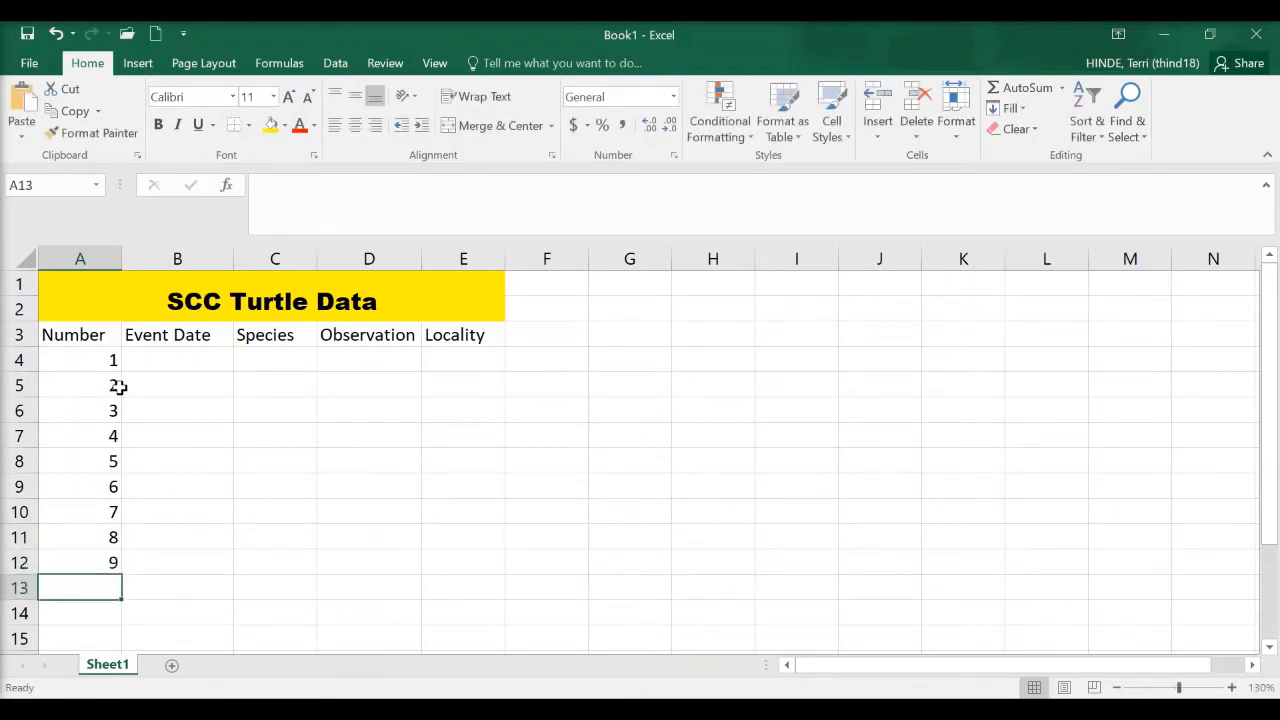
{"action": "type", "text": "10"}
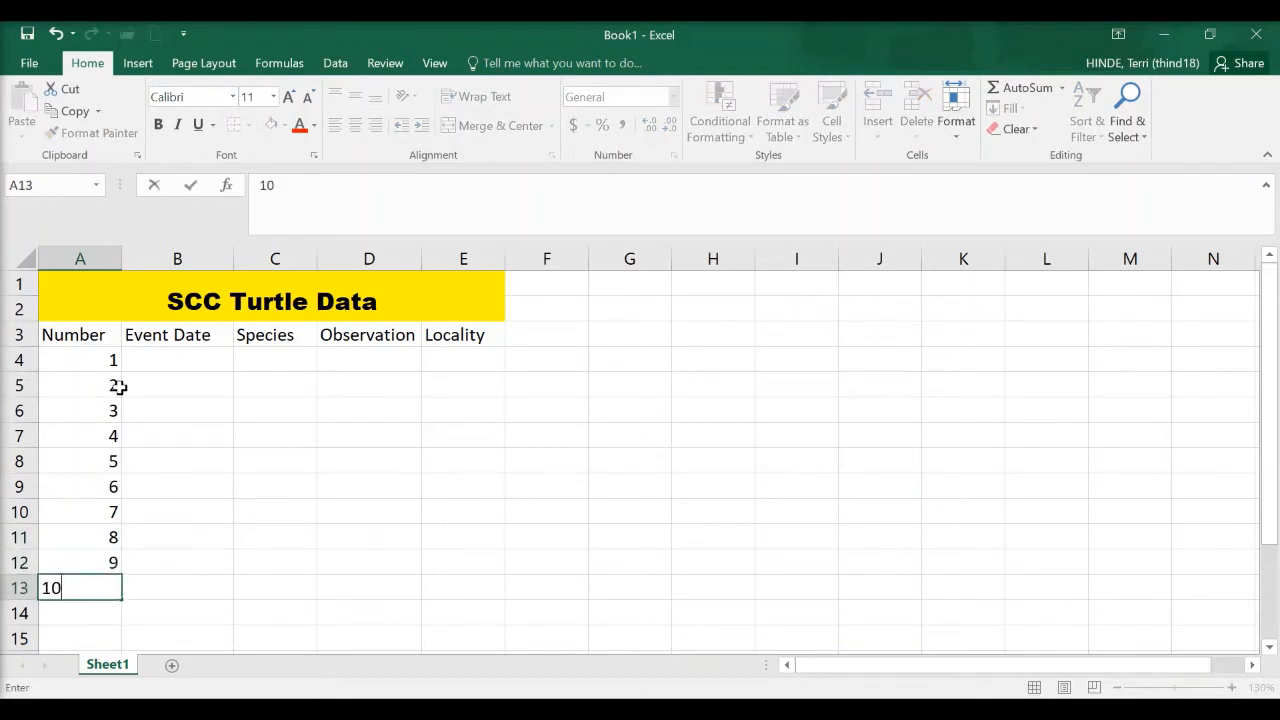
{"action": "left_click", "coordinate": [171, 362]}
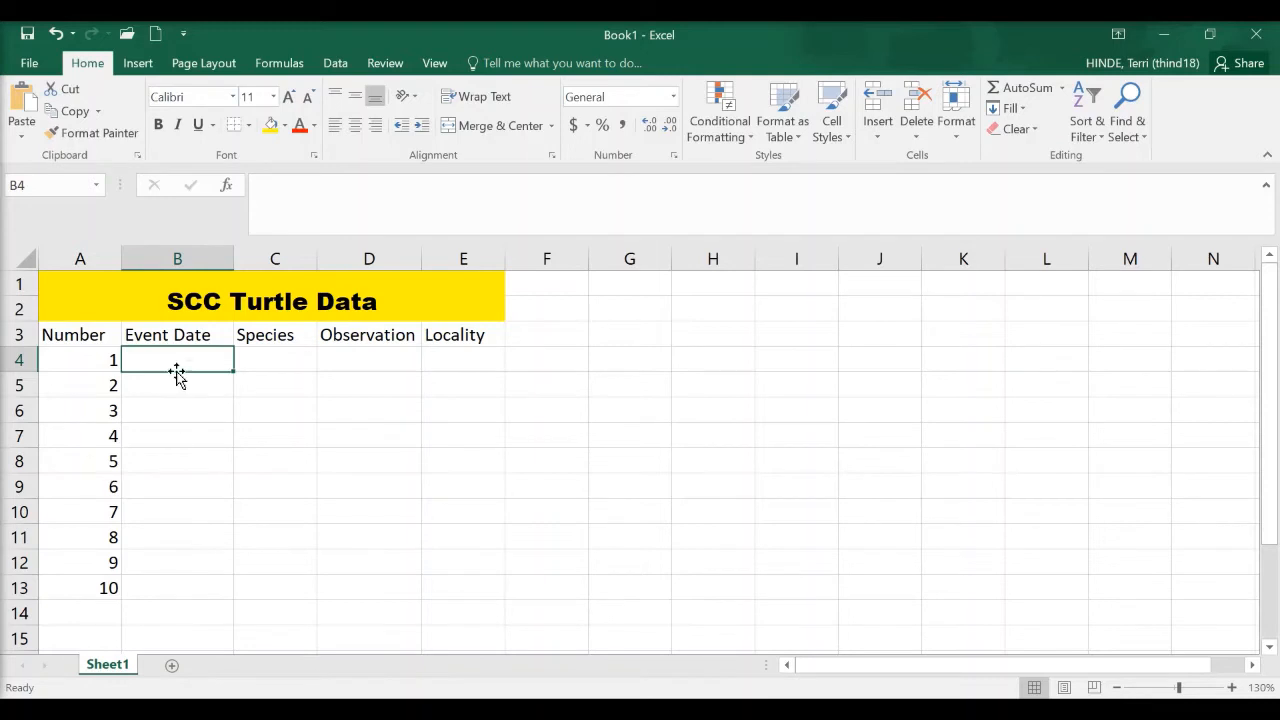
Restrict the Event Date cells B4:B13 with data validation to dates greater than 1/1/2017.
{"action": "left_click_drag", "start_coordinate": [175, 360], "coordinate": [186, 592]}
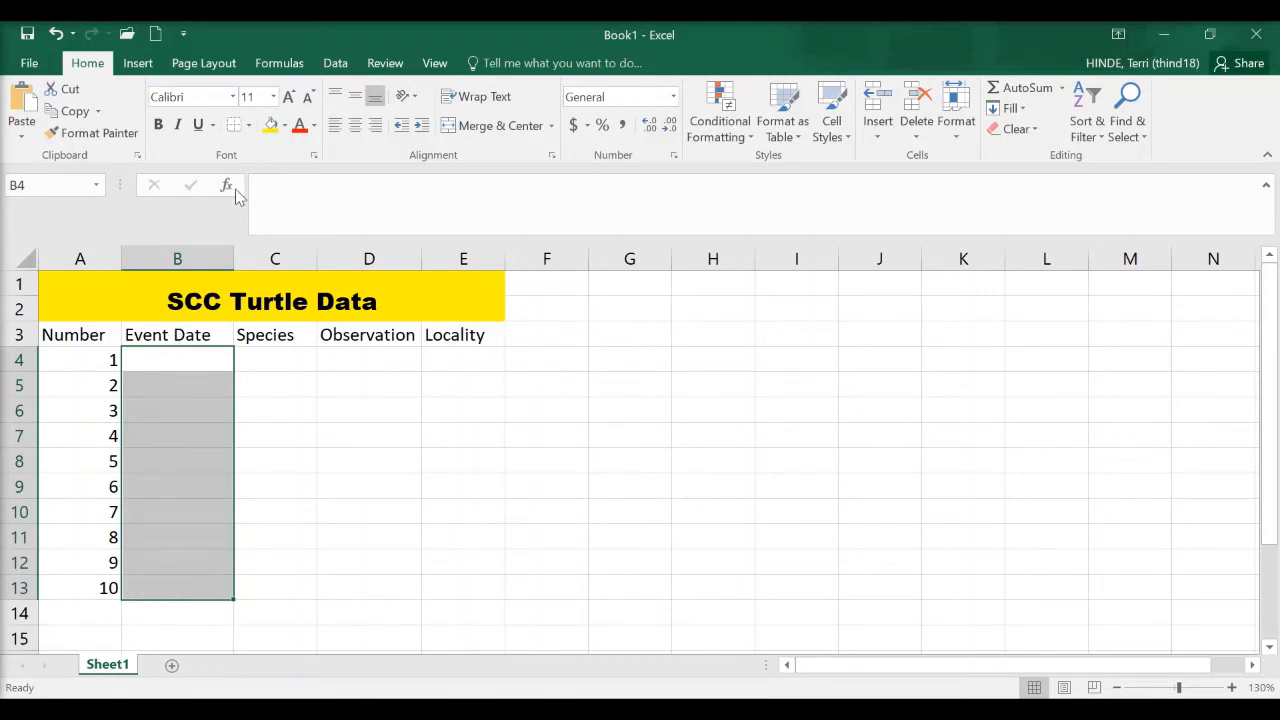
{"action": "left_click", "coordinate": [333, 68]}
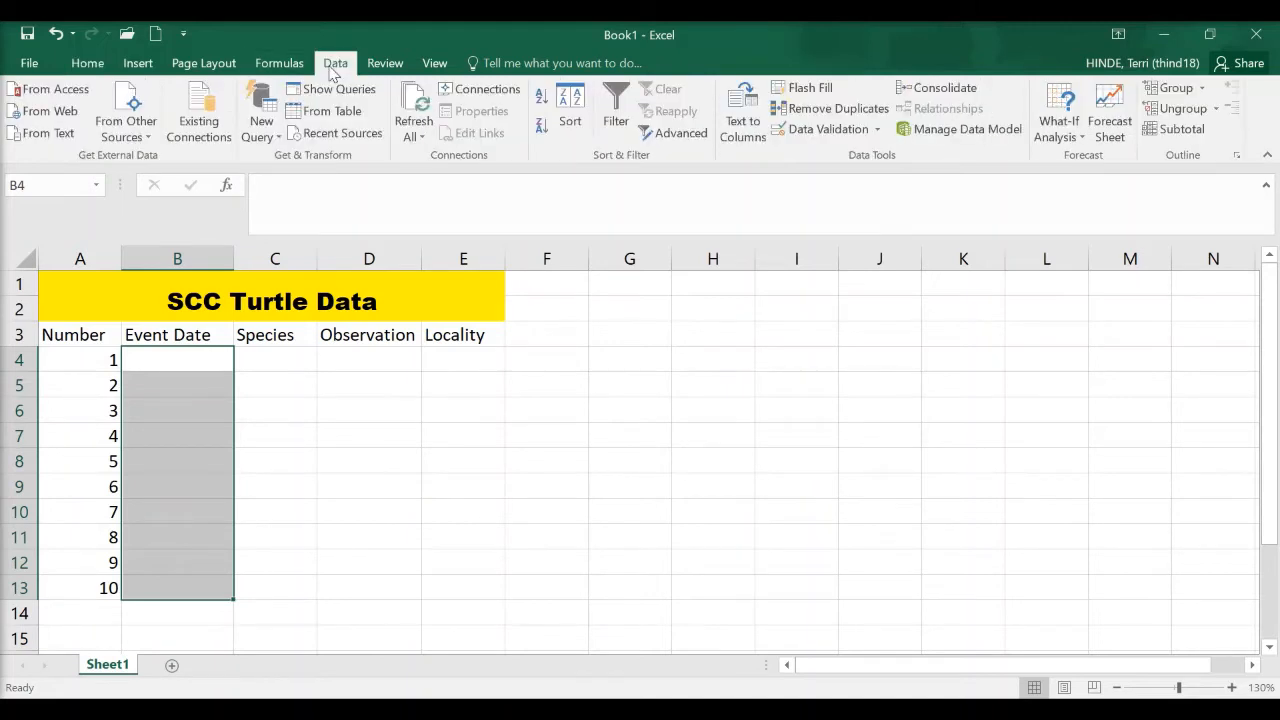
{"action": "left_click", "coordinate": [833, 130]}
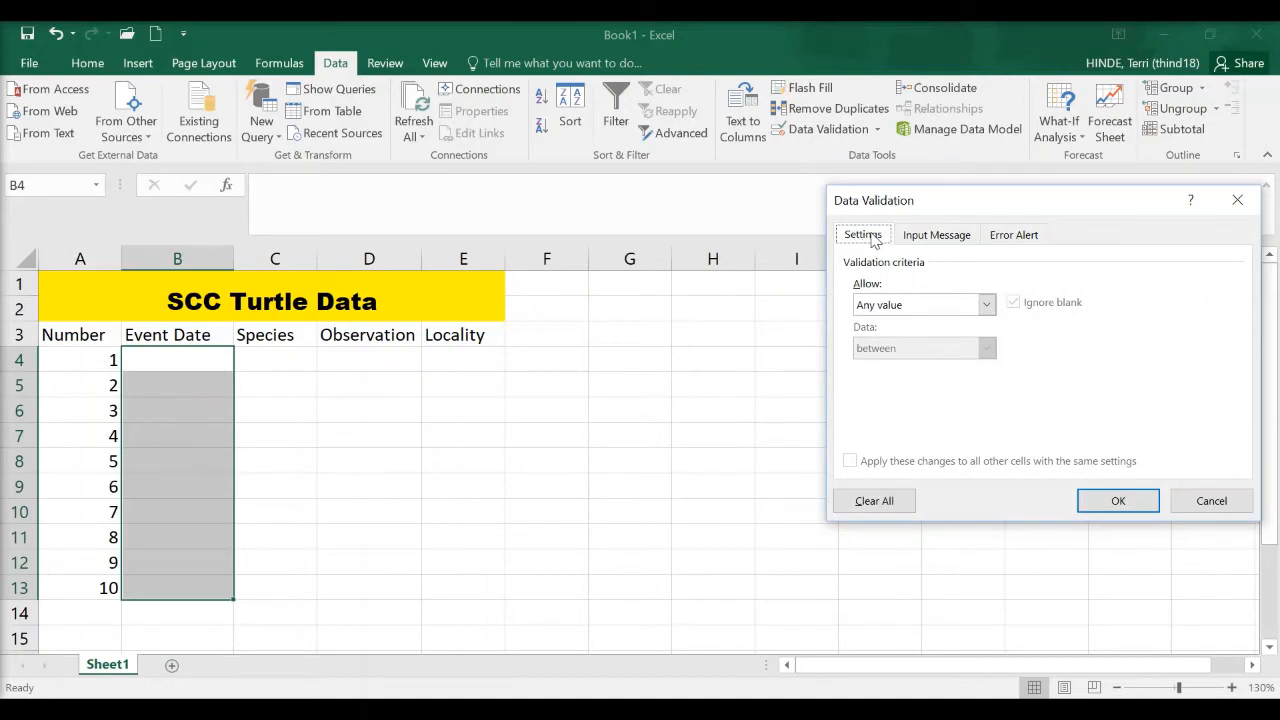
{"action": "left_click", "coordinate": [988, 306]}
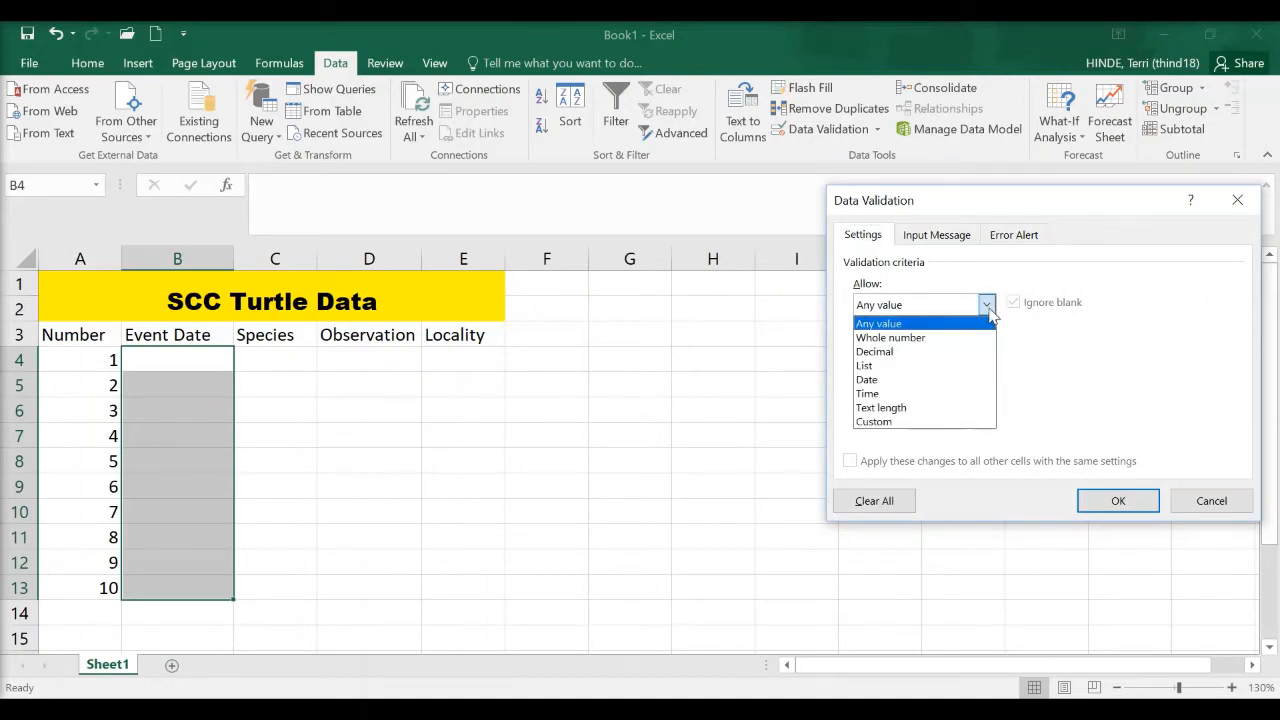
{"action": "left_click", "coordinate": [914, 380]}
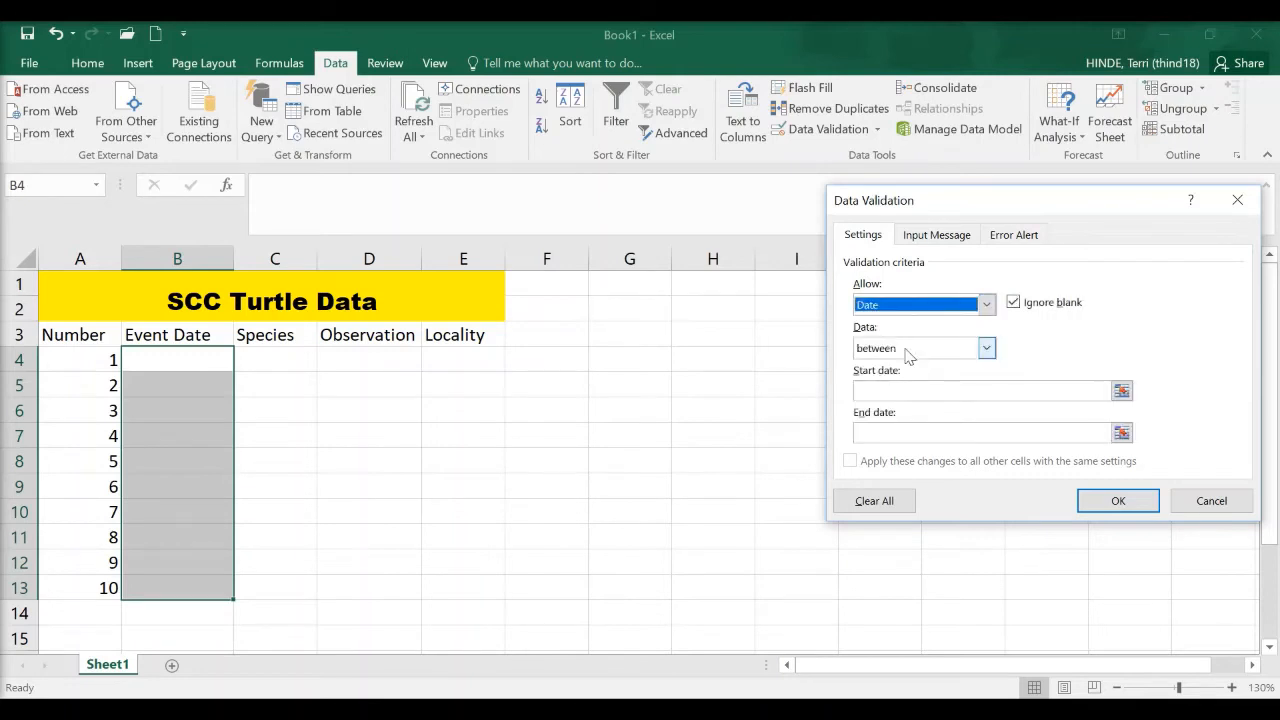
{"action": "left_click", "coordinate": [986, 348]}
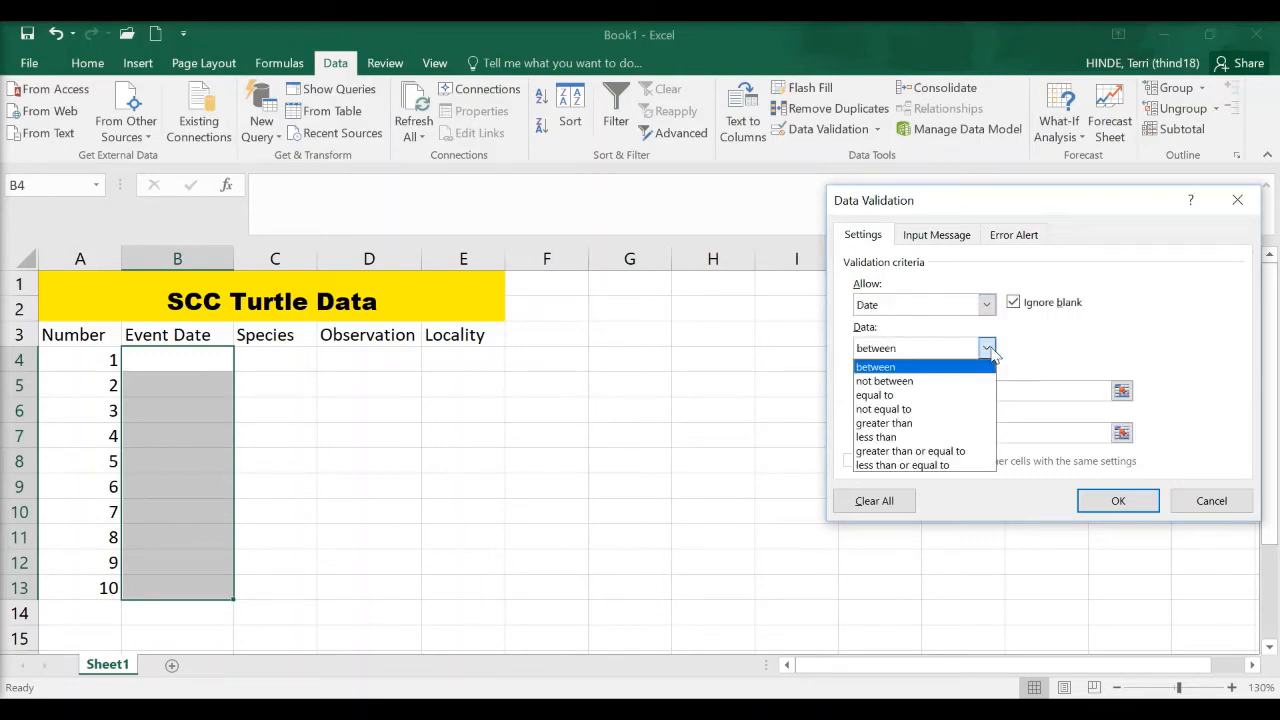
{"action": "left_click", "coordinate": [972, 424]}
{"action": "left_click", "coordinate": [971, 391]}
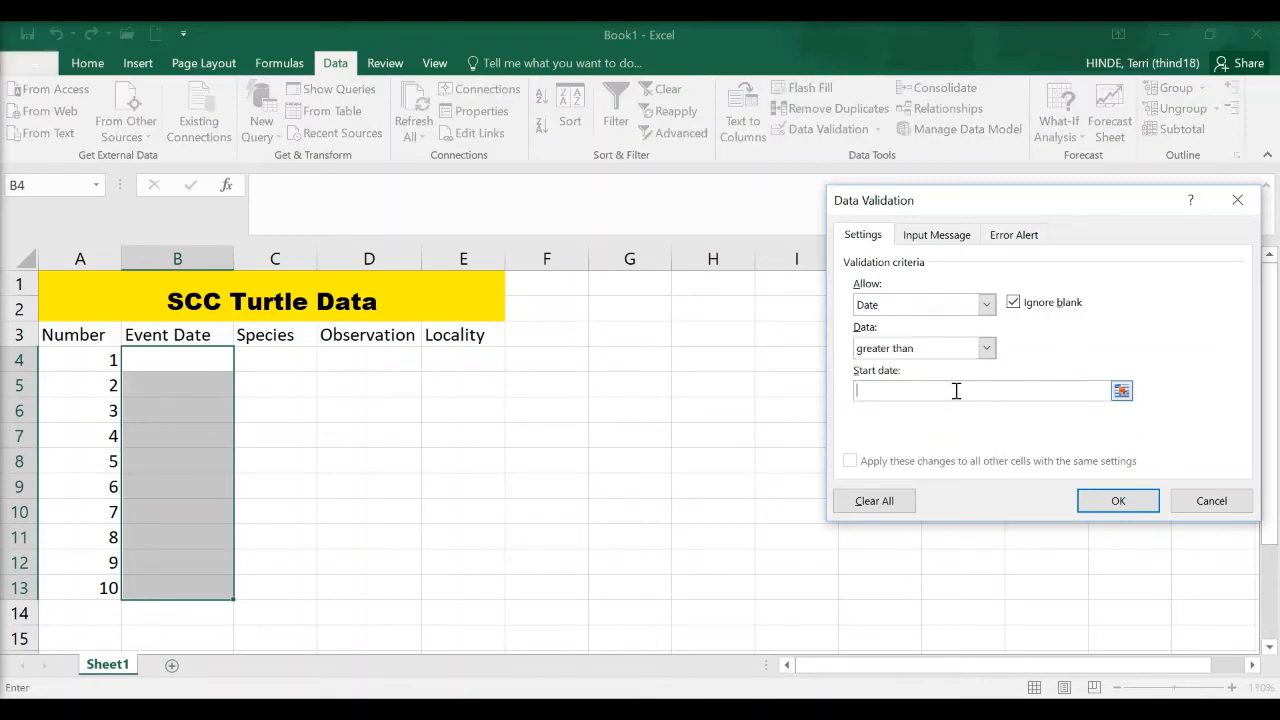
{"action": "type", "text": "1/1/2017"}
Add the input message "Enter a date after 1/1/2017" to the Event Date validation and apply it.
{"action": "left_click", "coordinate": [957, 240]}
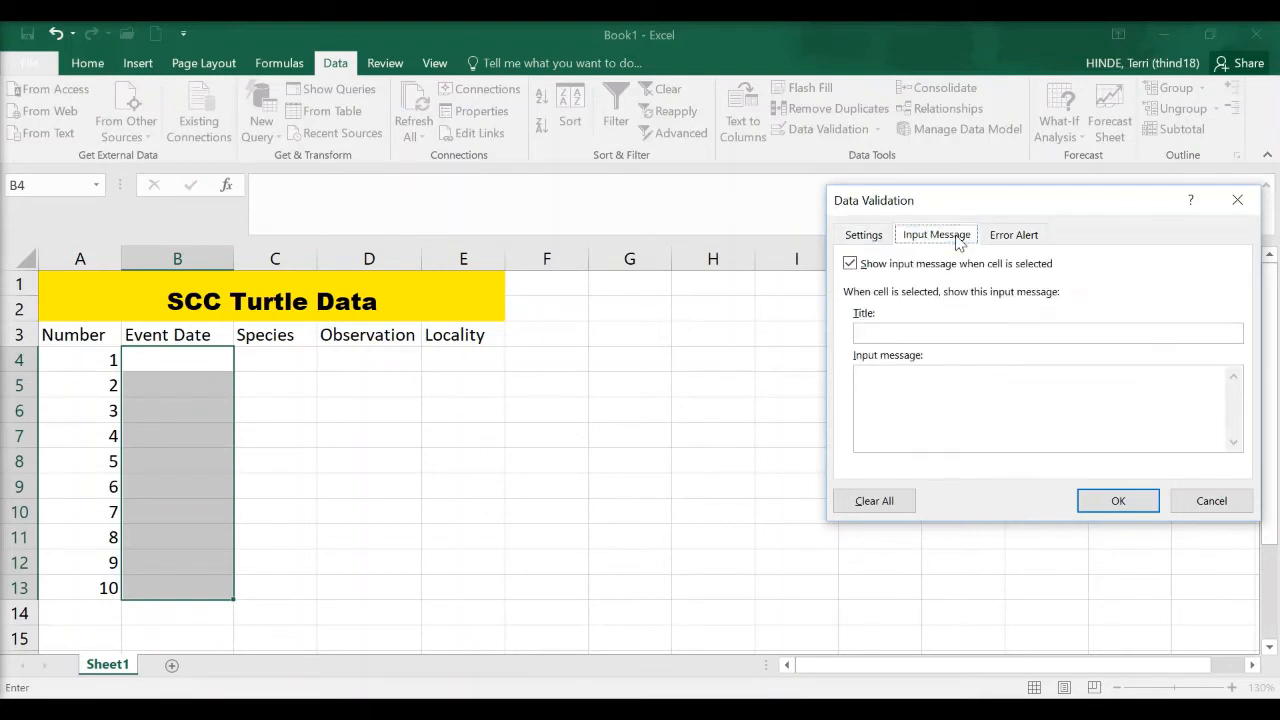
{"action": "left_click", "coordinate": [926, 397]}
{"action": "type", "text": "Enter a date after 1/1/2017"}
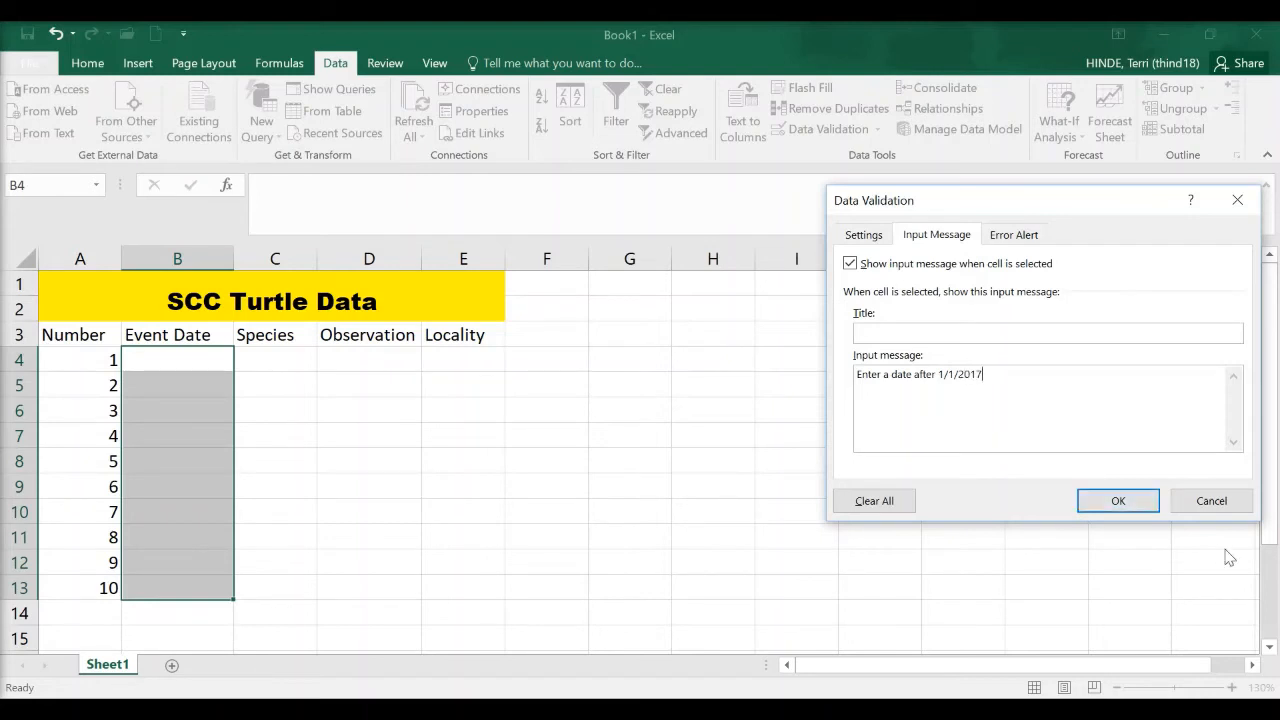
{"action": "left_click", "coordinate": [1117, 505]}
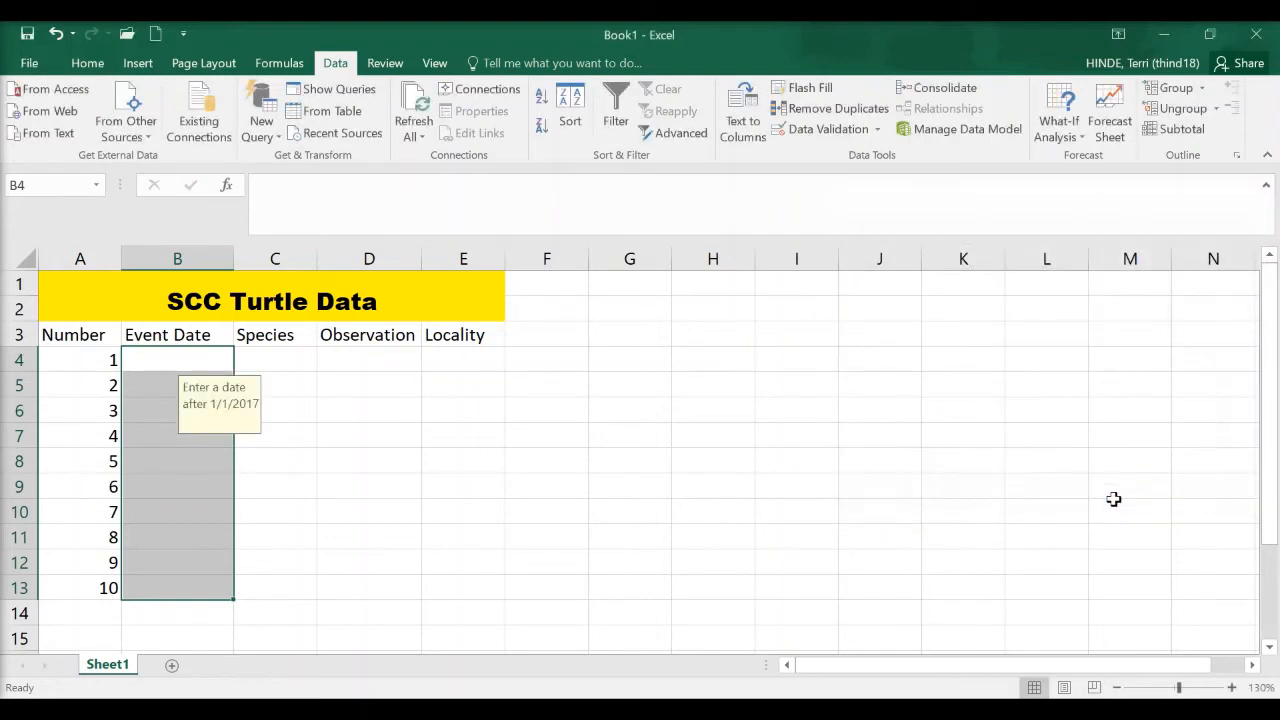
Check the input message on several Event Date cells between B4 and B13.
{"action": "left_click", "coordinate": [167, 373]}
{"action": "left_click", "coordinate": [172, 363]}
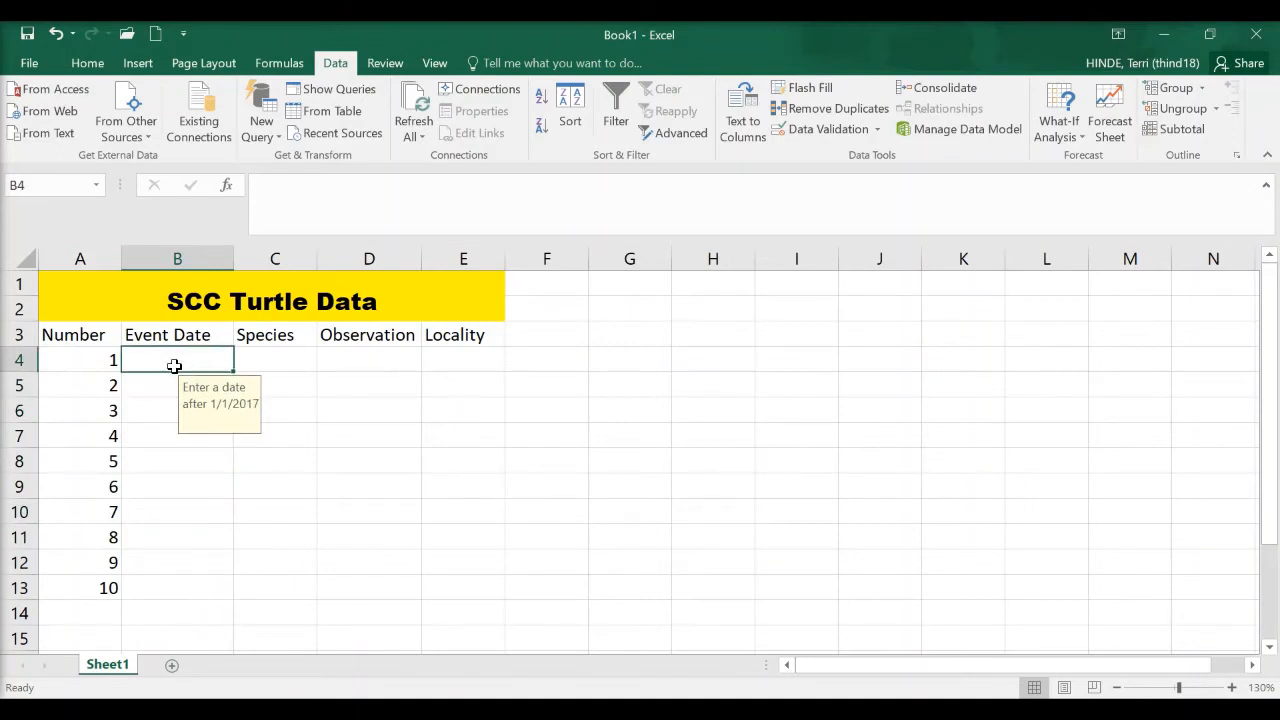
{"action": "left_click", "coordinate": [172, 385]}
{"action": "left_click", "coordinate": [166, 410]}
{"action": "left_click", "coordinate": [160, 436]}
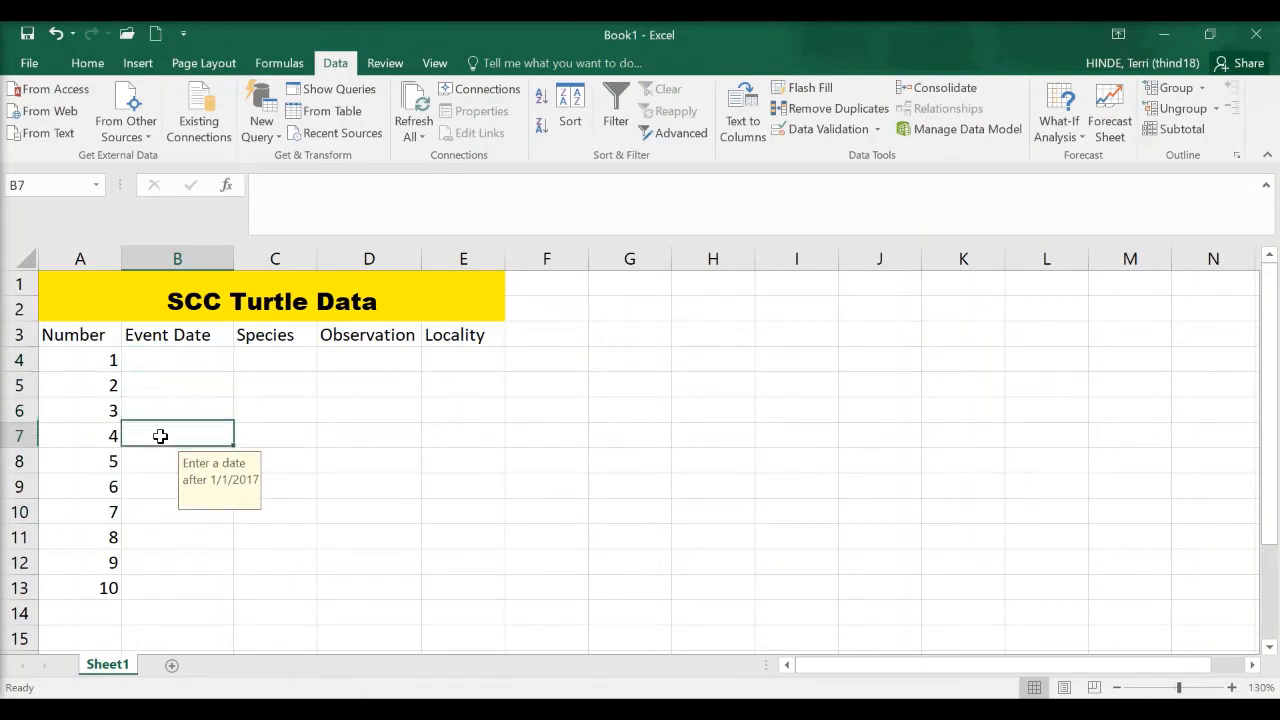
{"action": "left_click_drag", "start_coordinate": [163, 357], "coordinate": [171, 580]}
{"action": "left_click", "coordinate": [141, 367]}
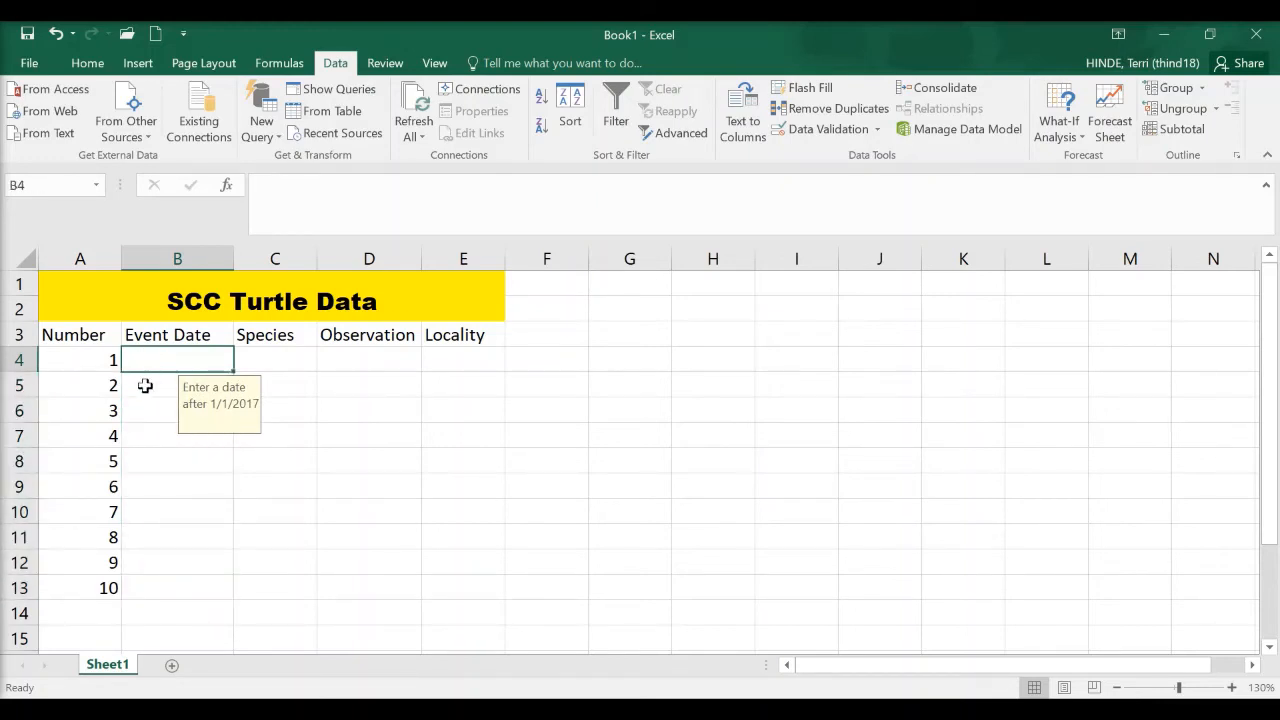
{"action": "left_click", "coordinate": [145, 390]}
{"action": "left_click", "coordinate": [146, 407]}
Enter the date 1/3/2018 in B4 as the first Event Date.
{"action": "left_click", "coordinate": [146, 361]}
{"action": "type", "text": "1/"}
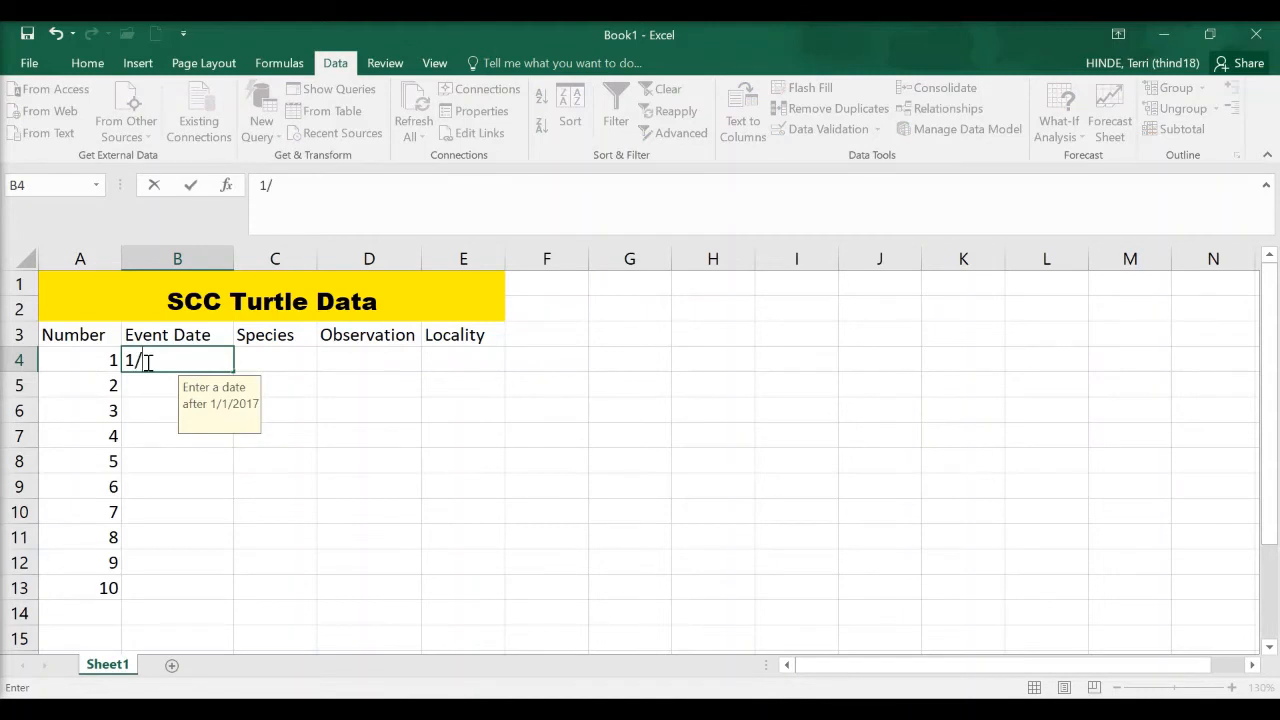
{"action": "type", "text": "3/2018"}
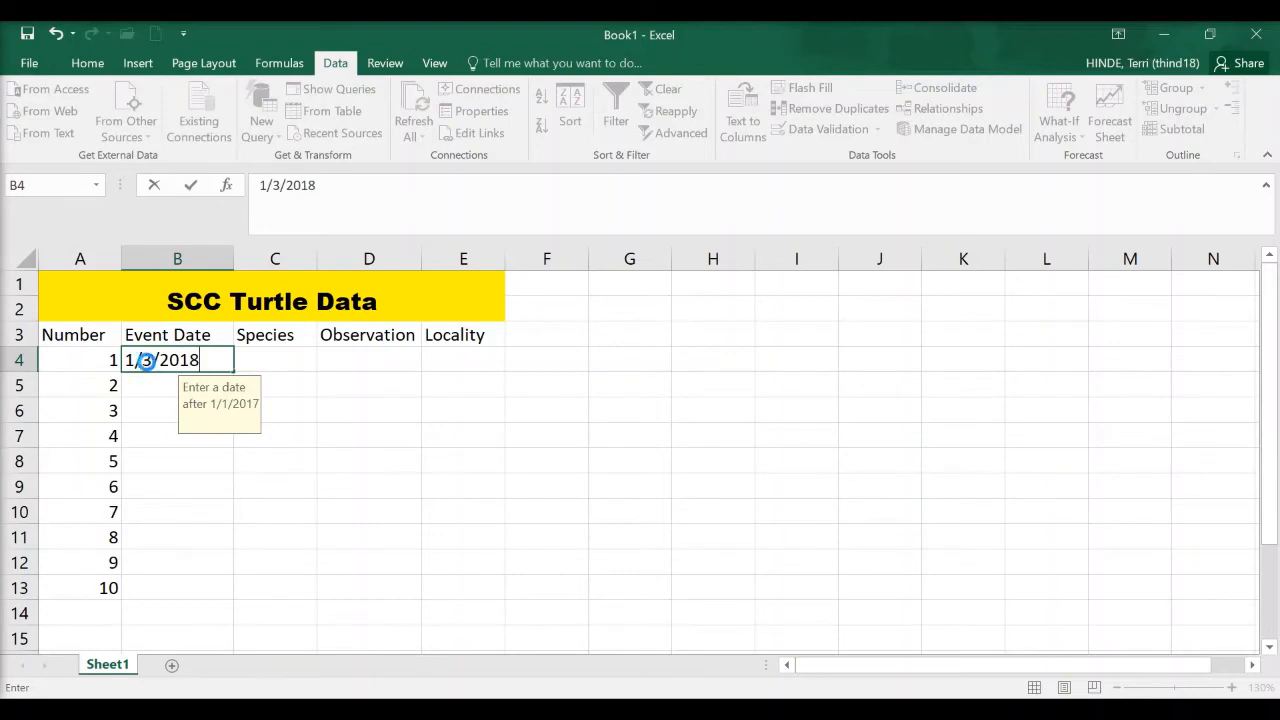
{"action": "key", "text": "Return"}
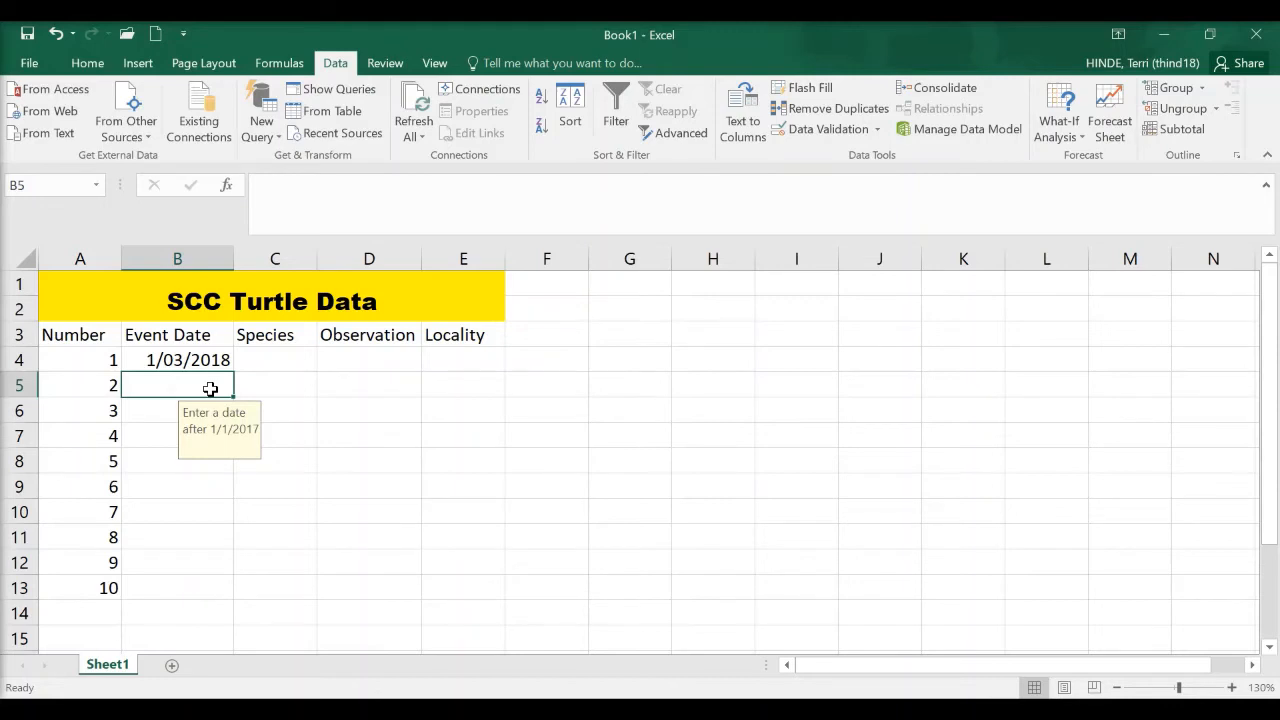
Test the date validation by trying to enter 12/3/2015 in B5, and clear the entry.
{"action": "type", "text": "12/"}
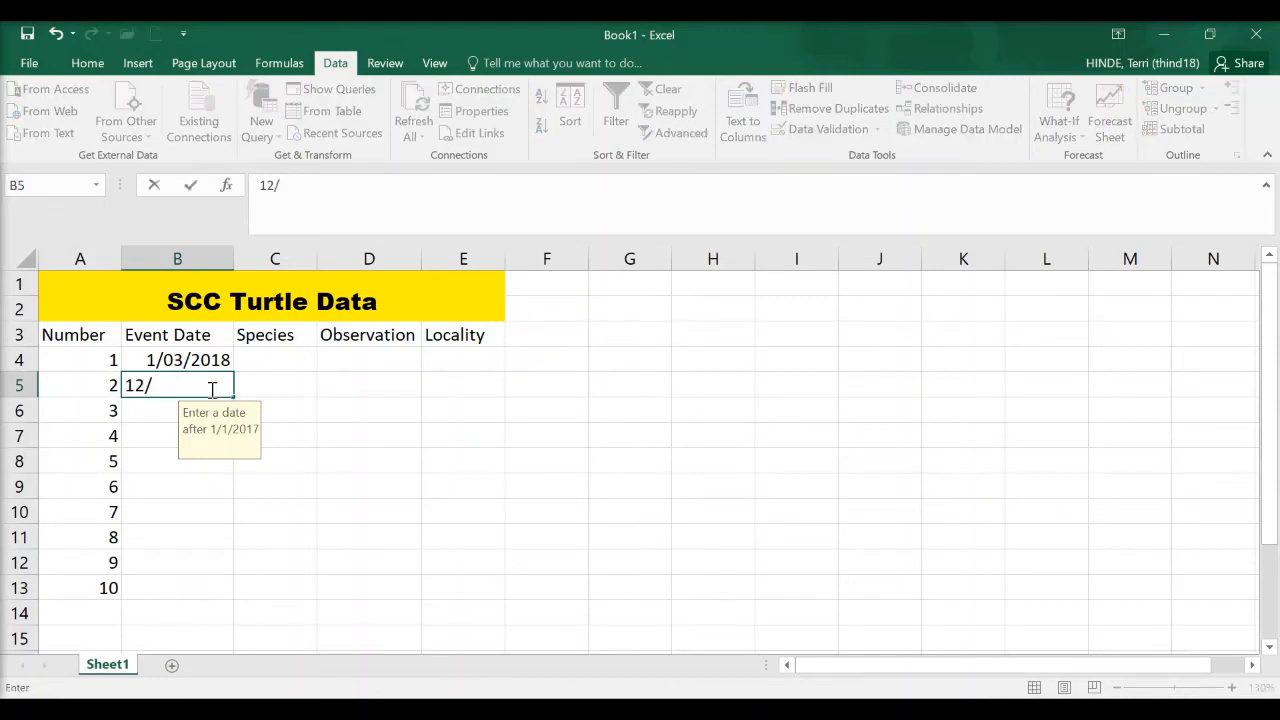
{"action": "type", "text": "3/2015"}
{"action": "key", "text": "Return"}
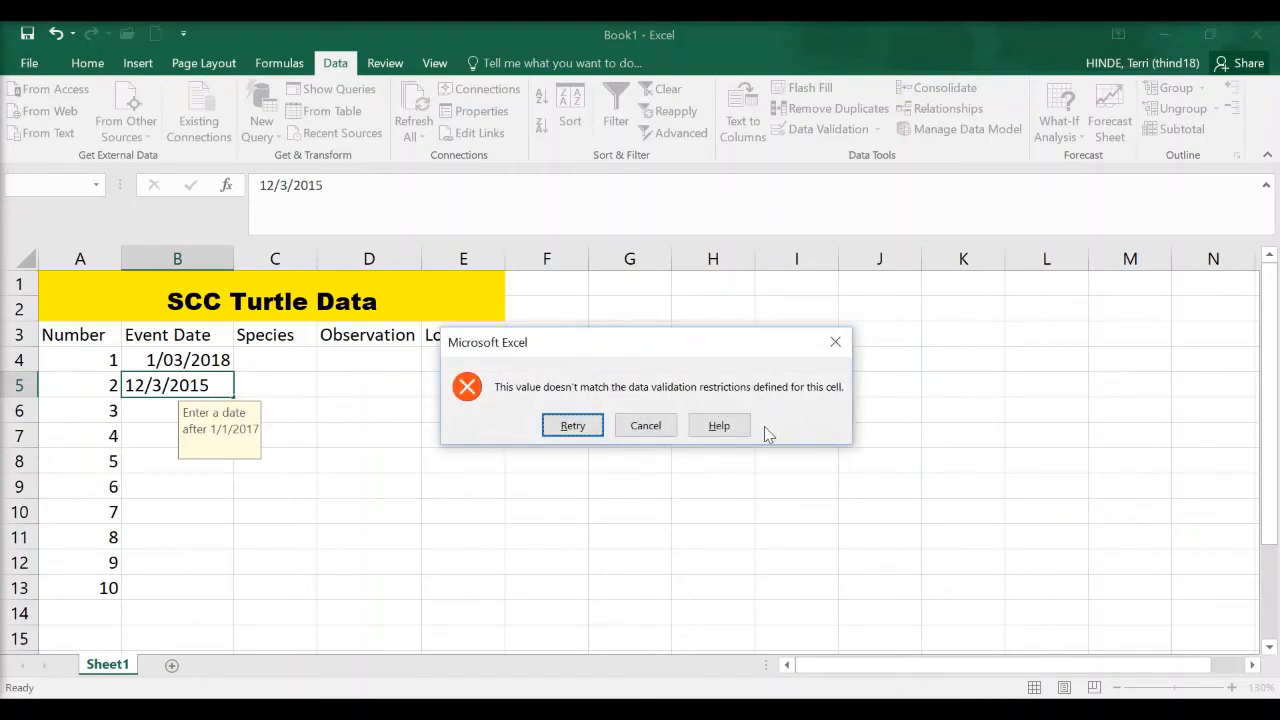
{"action": "left_click", "coordinate": [573, 425]}
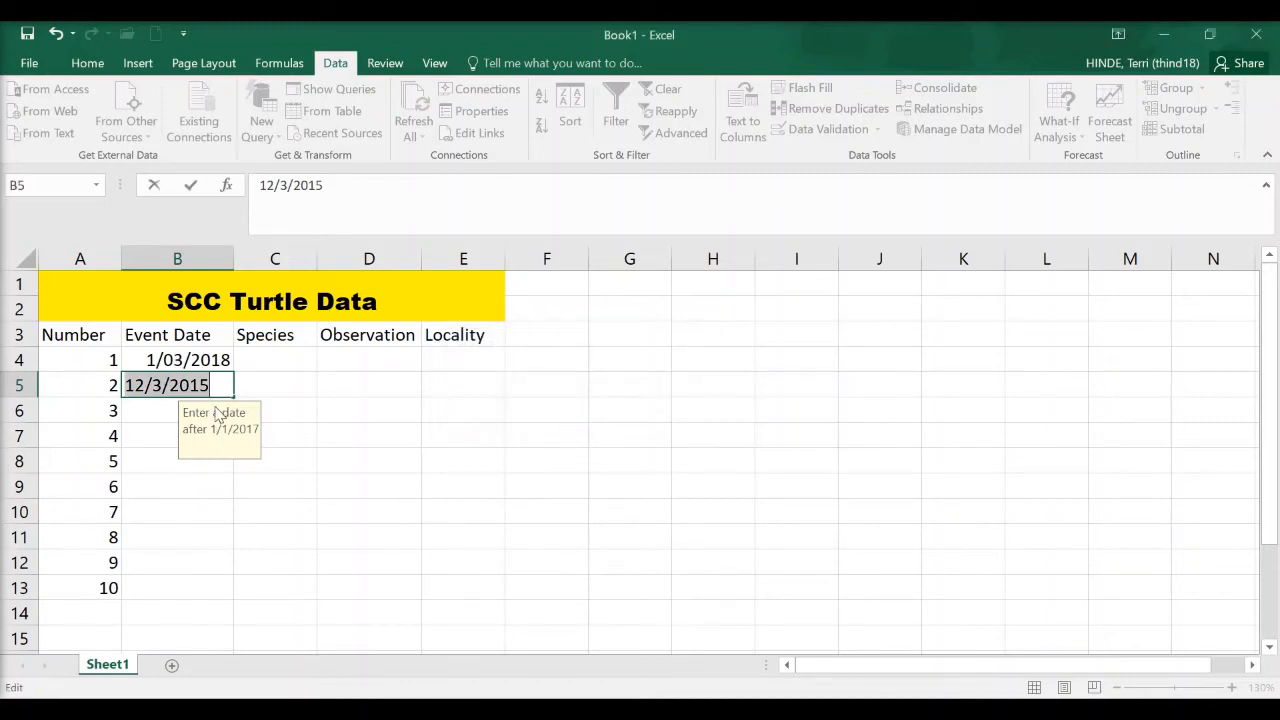
{"action": "key", "text": "BackSpace"}
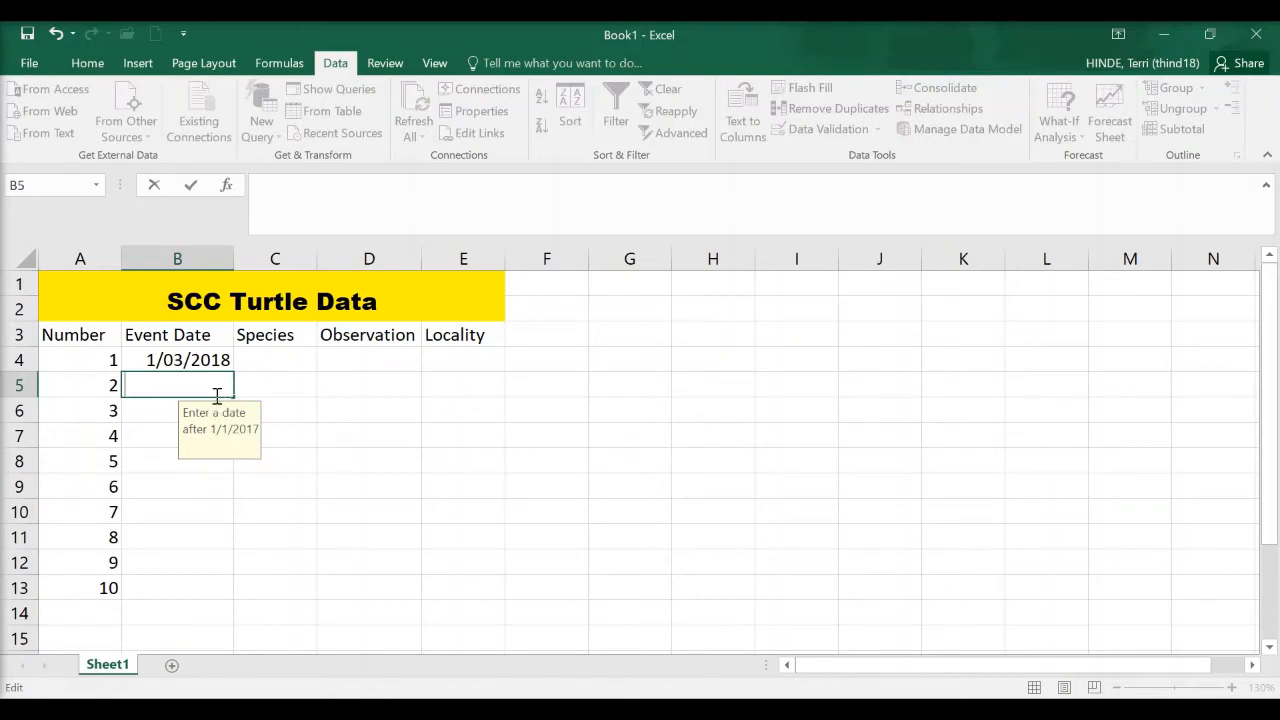
{"action": "key", "text": "alt+Tab"}
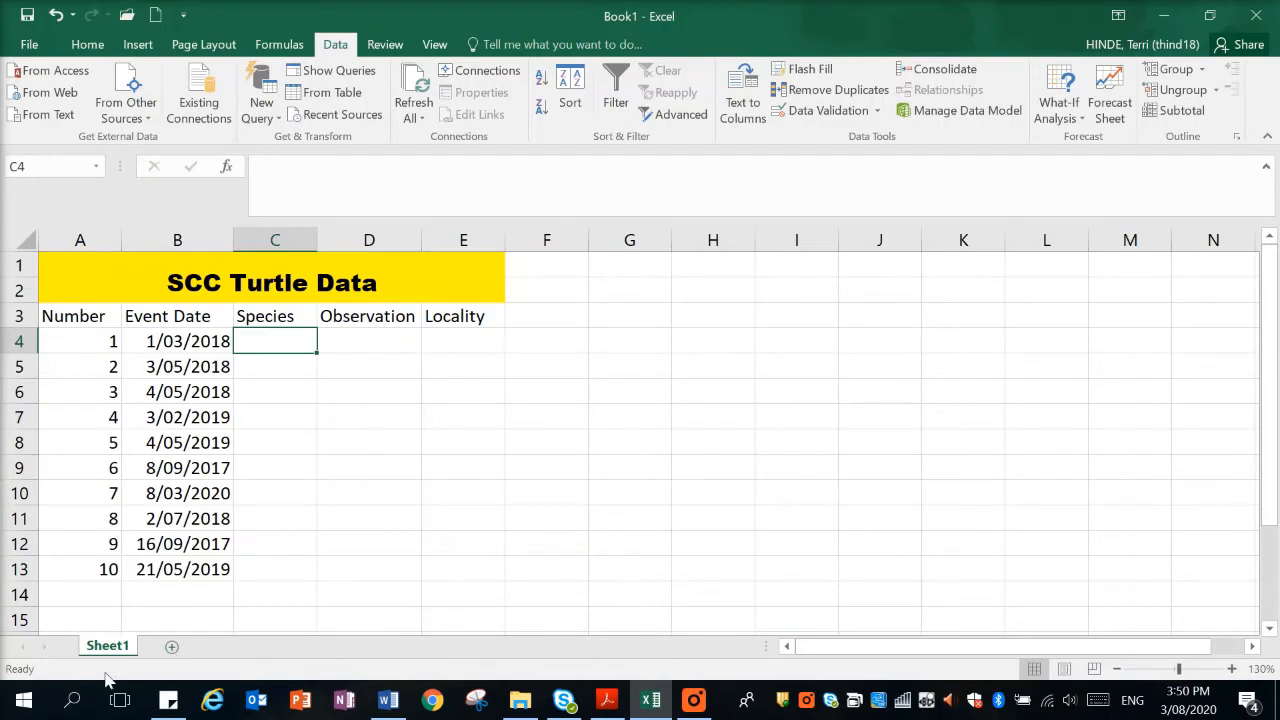
Add a new sheet and list the species Loggerhead in A2 and Green in A3.
{"action": "left_click", "coordinate": [172, 650]}
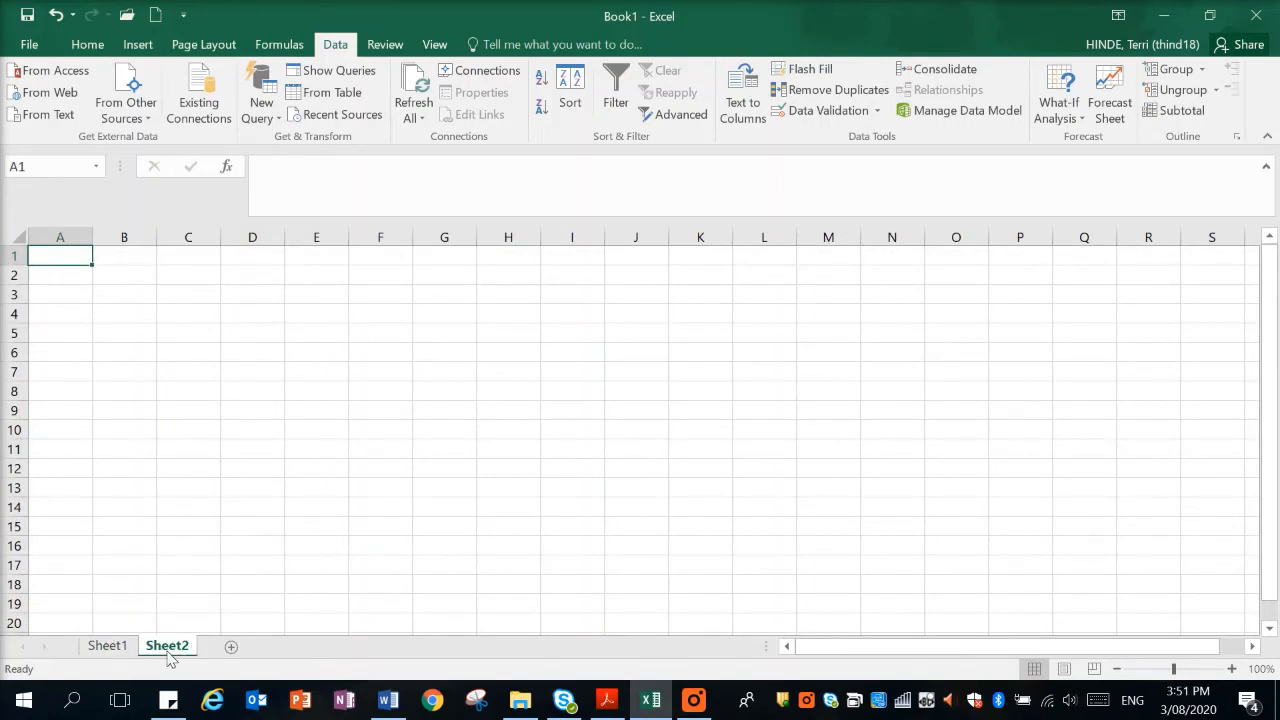
{"action": "left_click", "coordinate": [54, 276]}
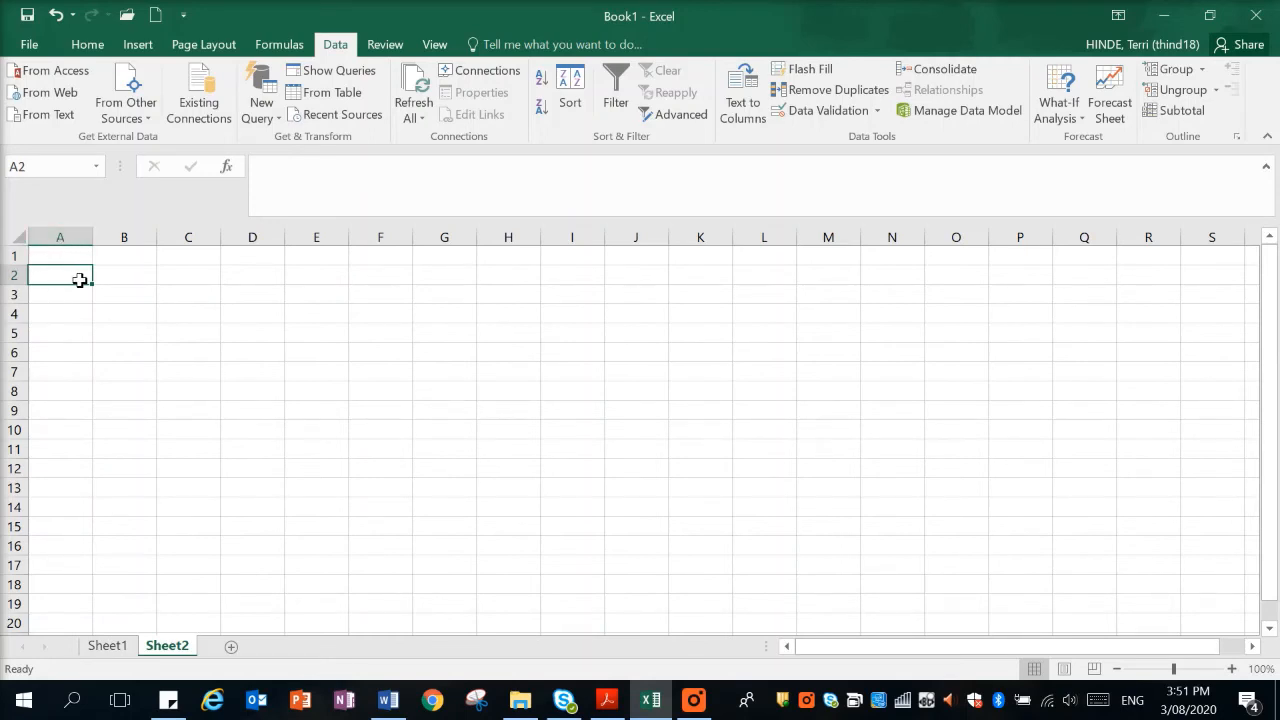
{"action": "type", "text": "Logger"}
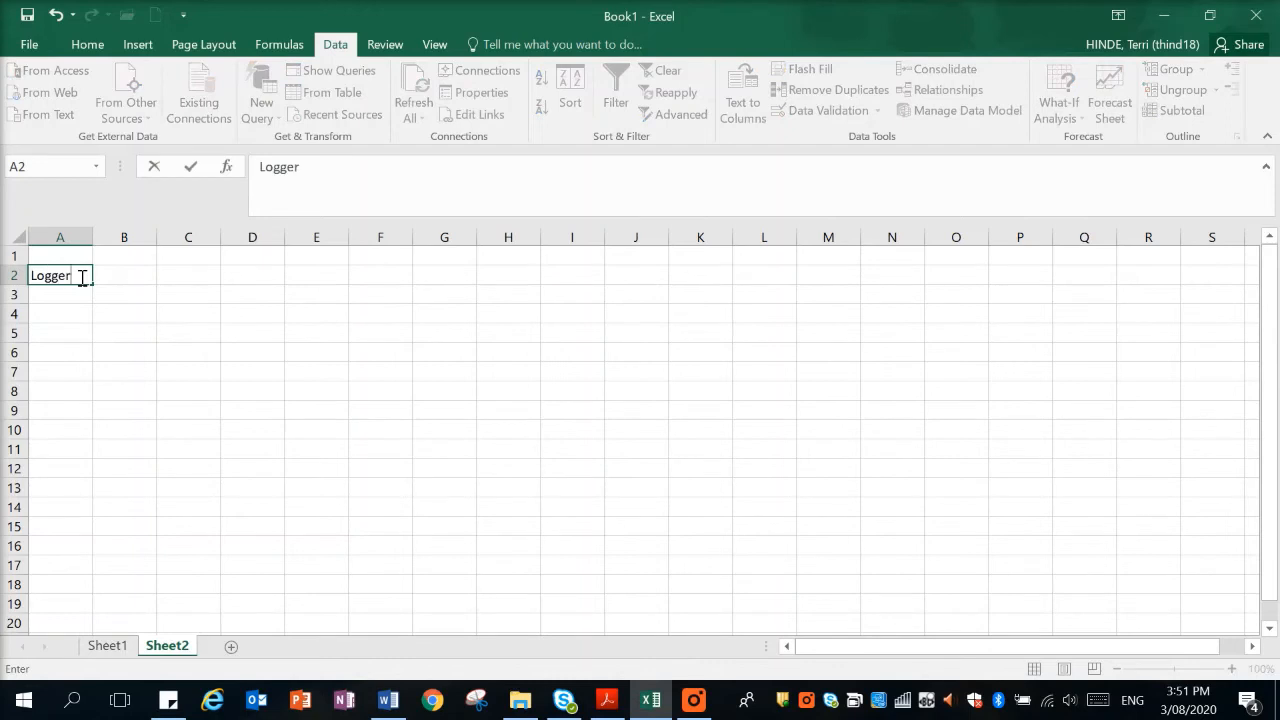
{"action": "type", "text": "head"}
{"action": "left_click", "coordinate": [70, 295]}
{"action": "type", "text": "Green"}
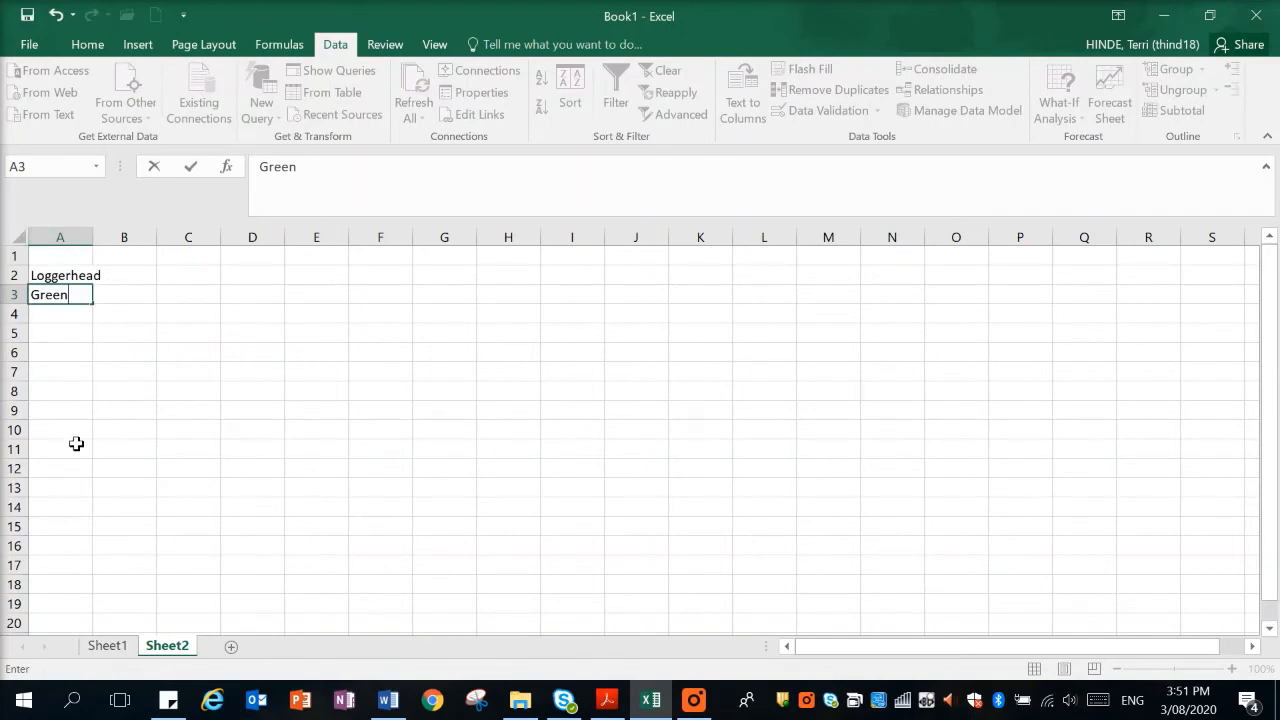
Open data validation for the Species cells C4:C13 on Sheet1 and set it to allow a List.
{"action": "left_click", "coordinate": [99, 649]}
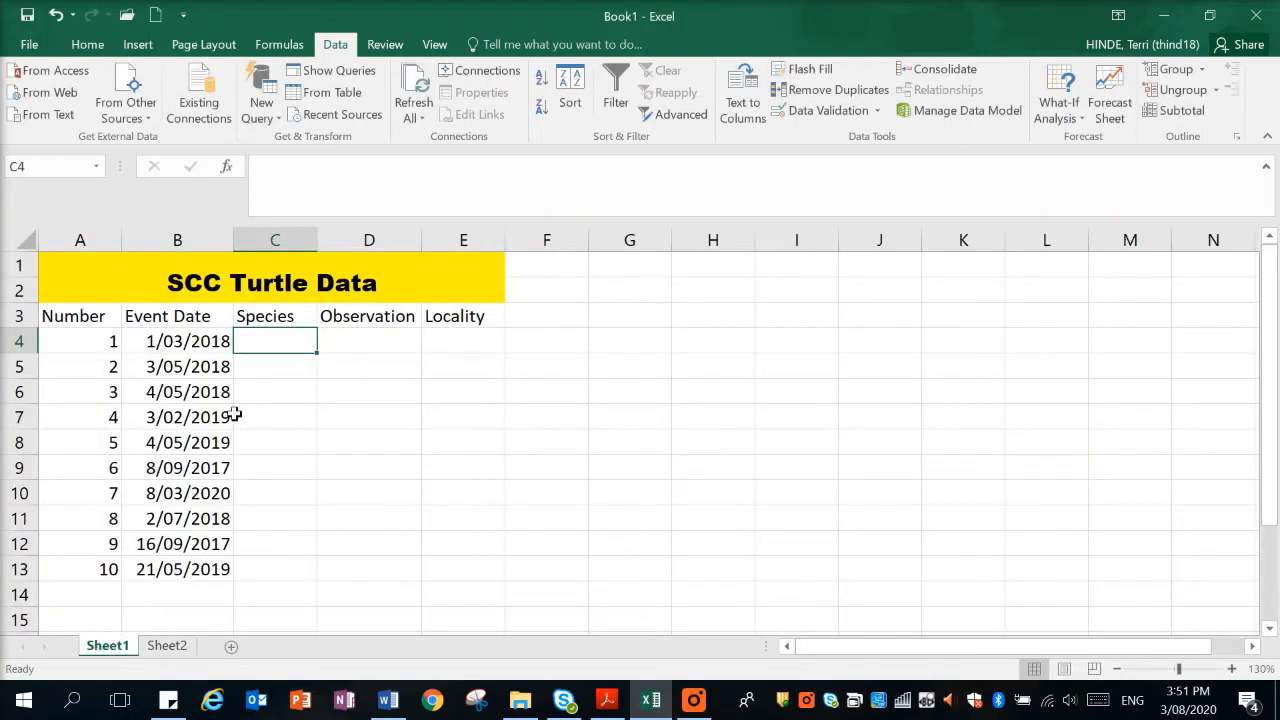
{"action": "left_click_drag", "start_coordinate": [266, 342], "coordinate": [279, 569]}
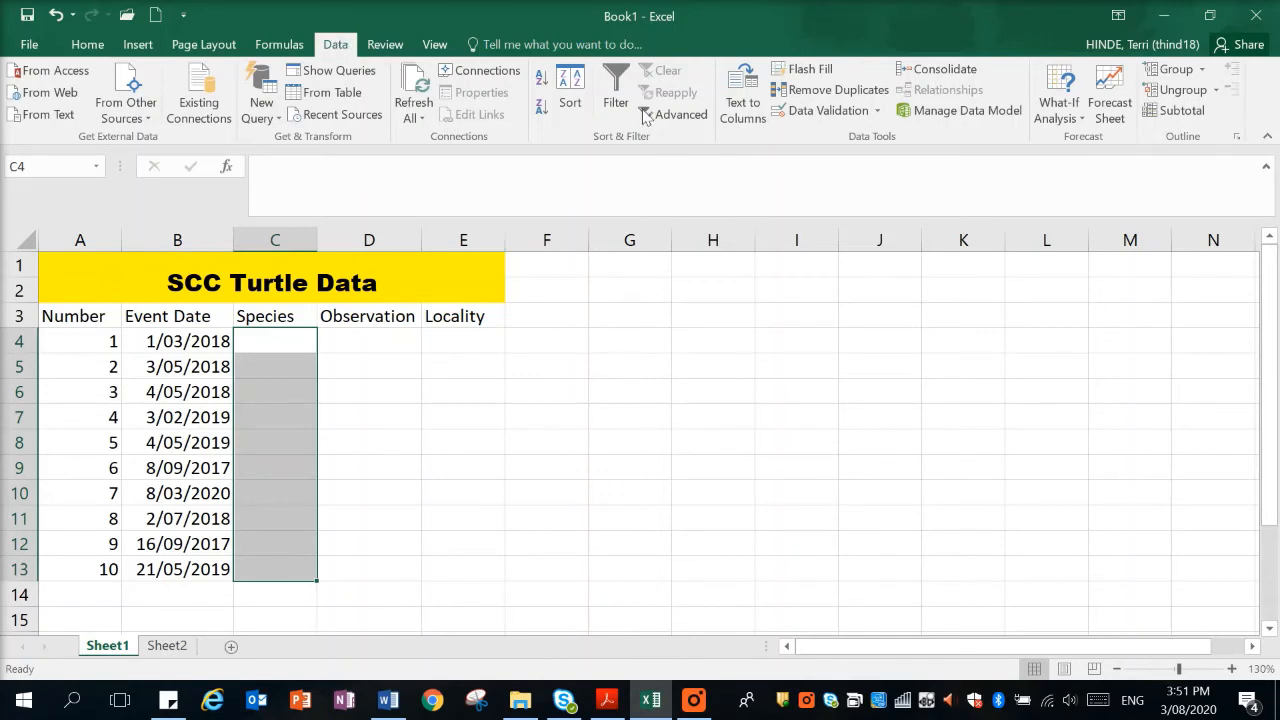
{"action": "left_click", "coordinate": [830, 112]}
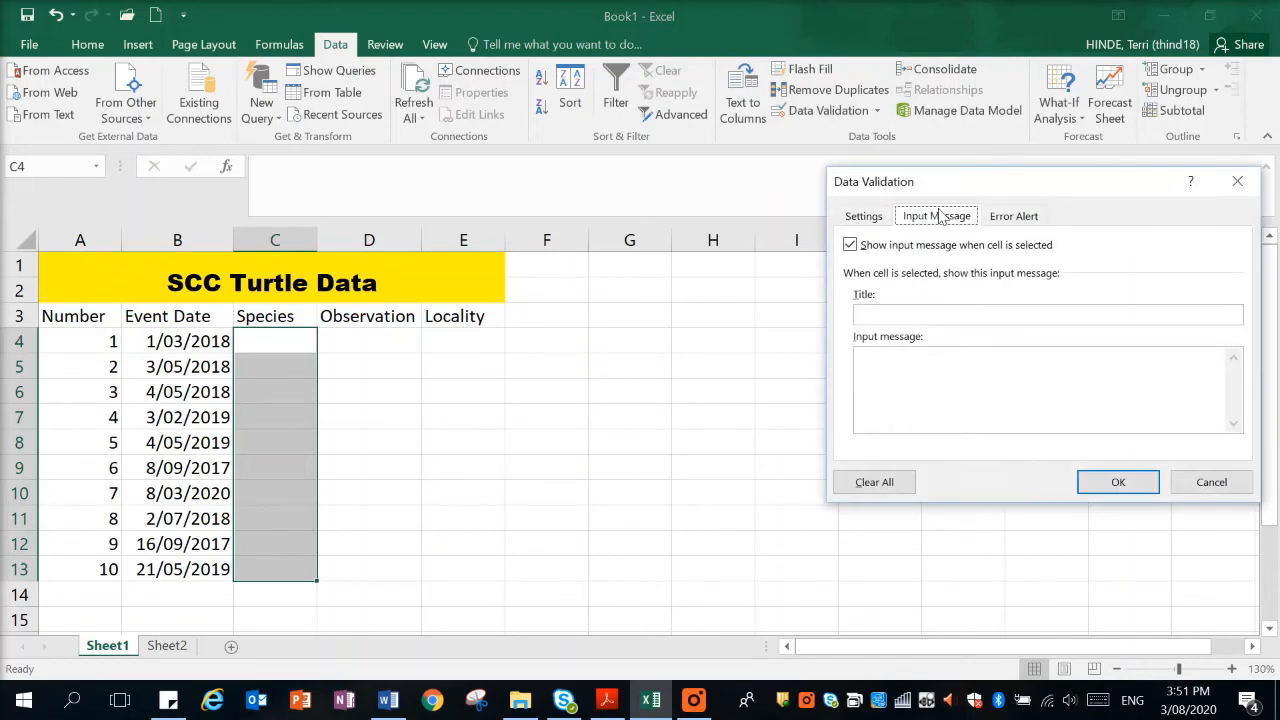
{"action": "left_click", "coordinate": [865, 218]}
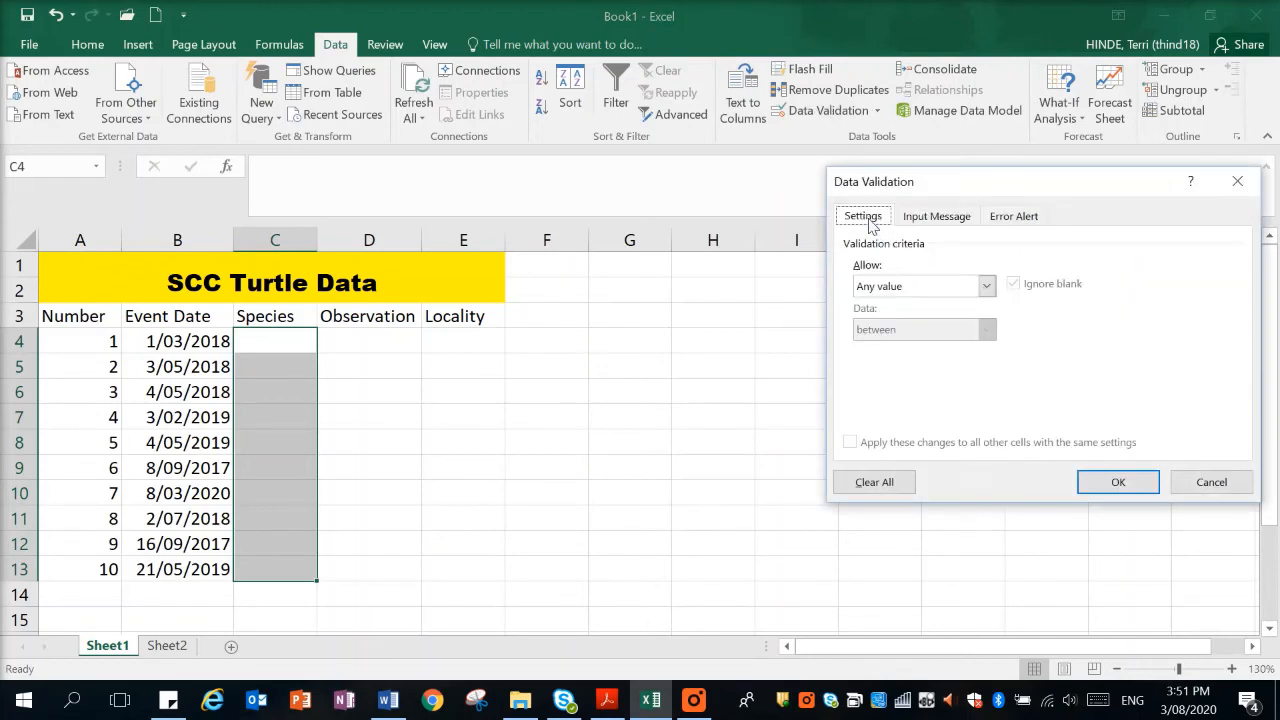
{"action": "left_click", "coordinate": [987, 288]}
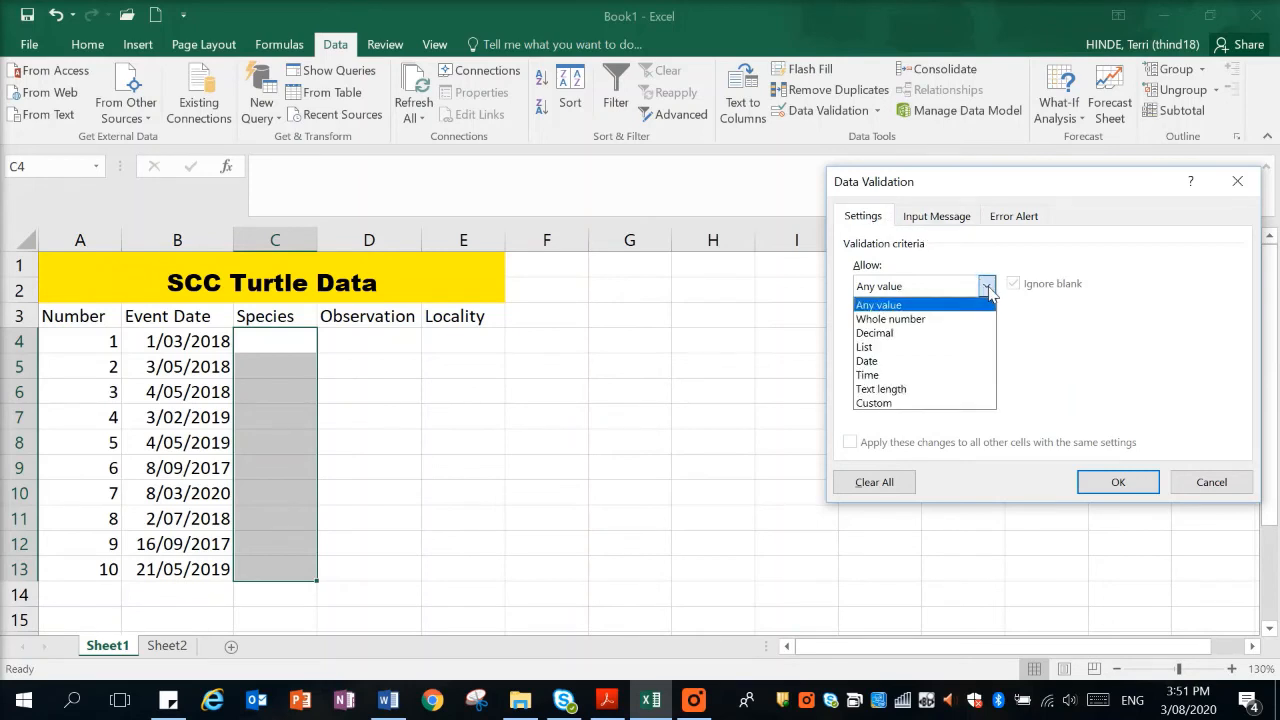
{"action": "left_click", "coordinate": [946, 357]}
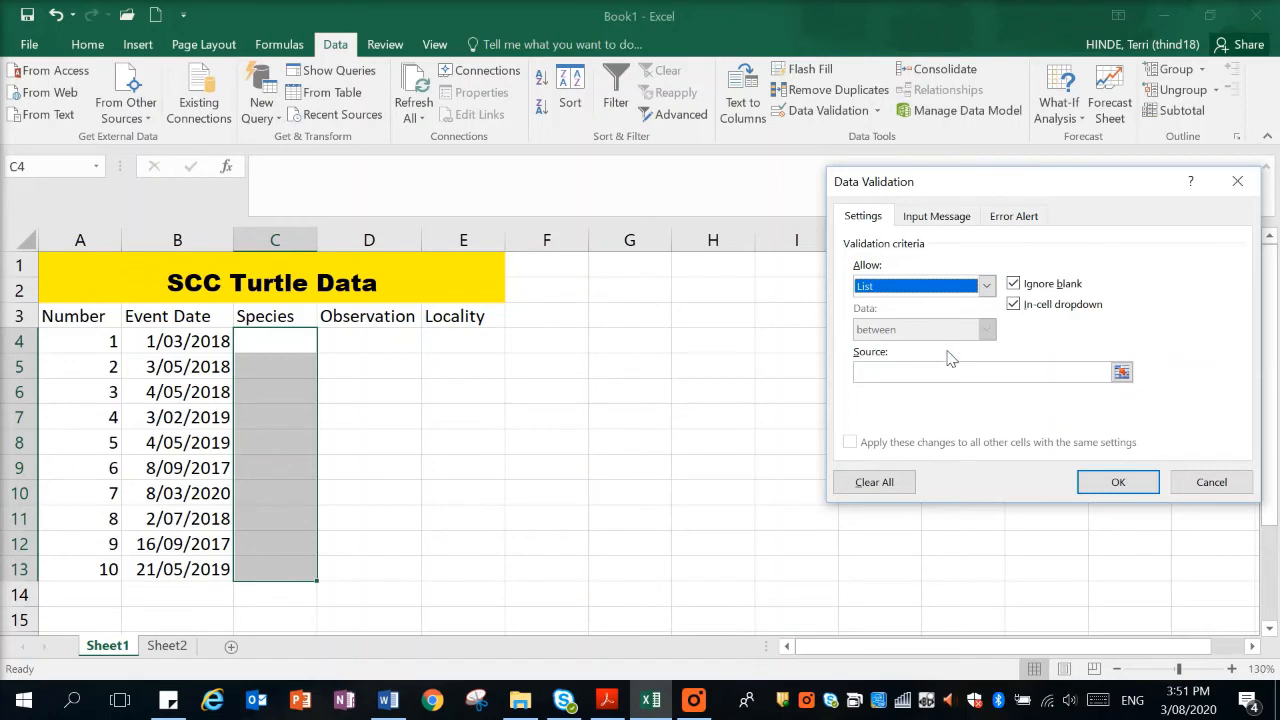
Set the list source to cells A1:A3 of Sheet2, covering a blank option, Loggerhead and Green.
{"action": "left_click", "coordinate": [1122, 373]}
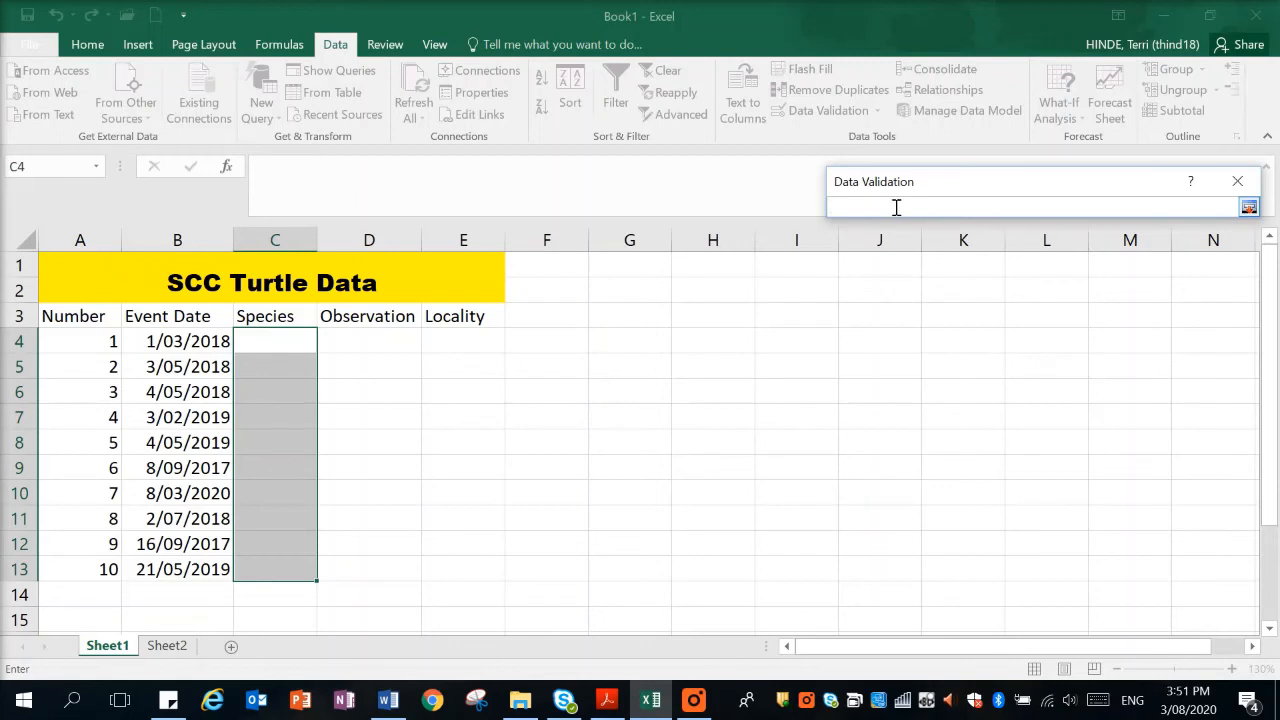
{"action": "left_click", "coordinate": [172, 648]}
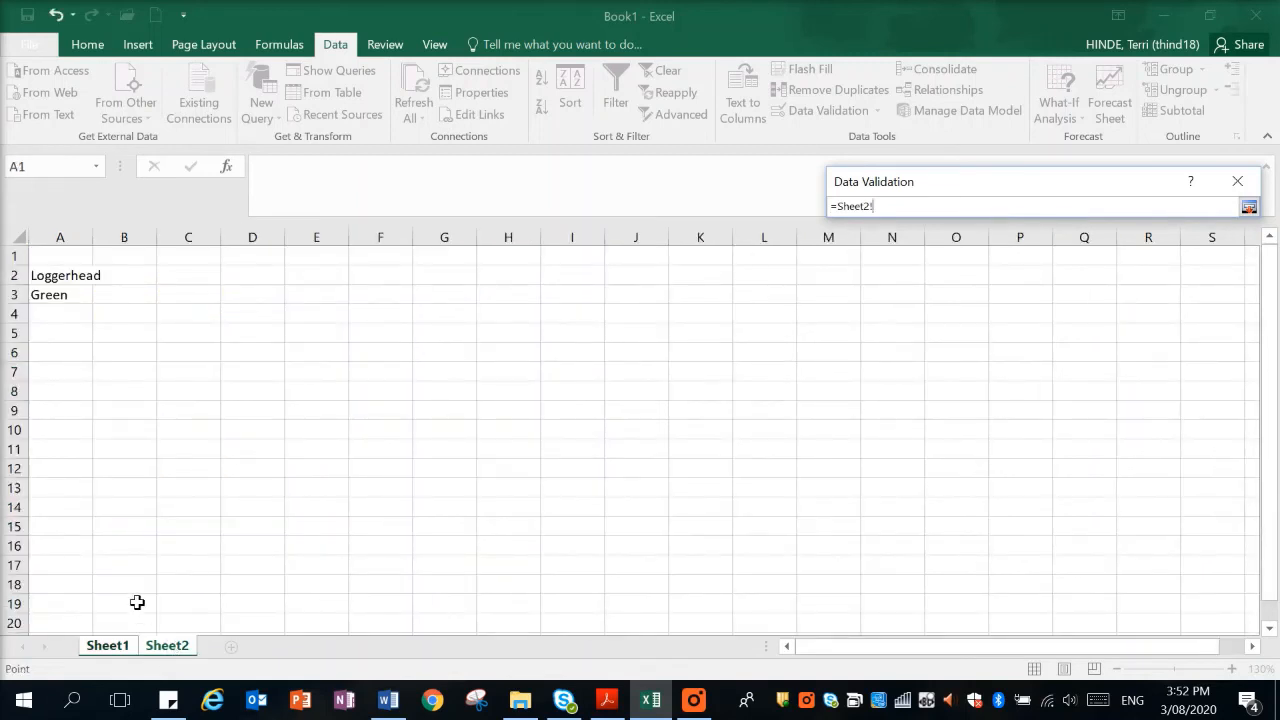
{"action": "left_click", "coordinate": [51, 253]}
{"action": "left_click_drag", "start_coordinate": [51, 262], "coordinate": [52, 290]}
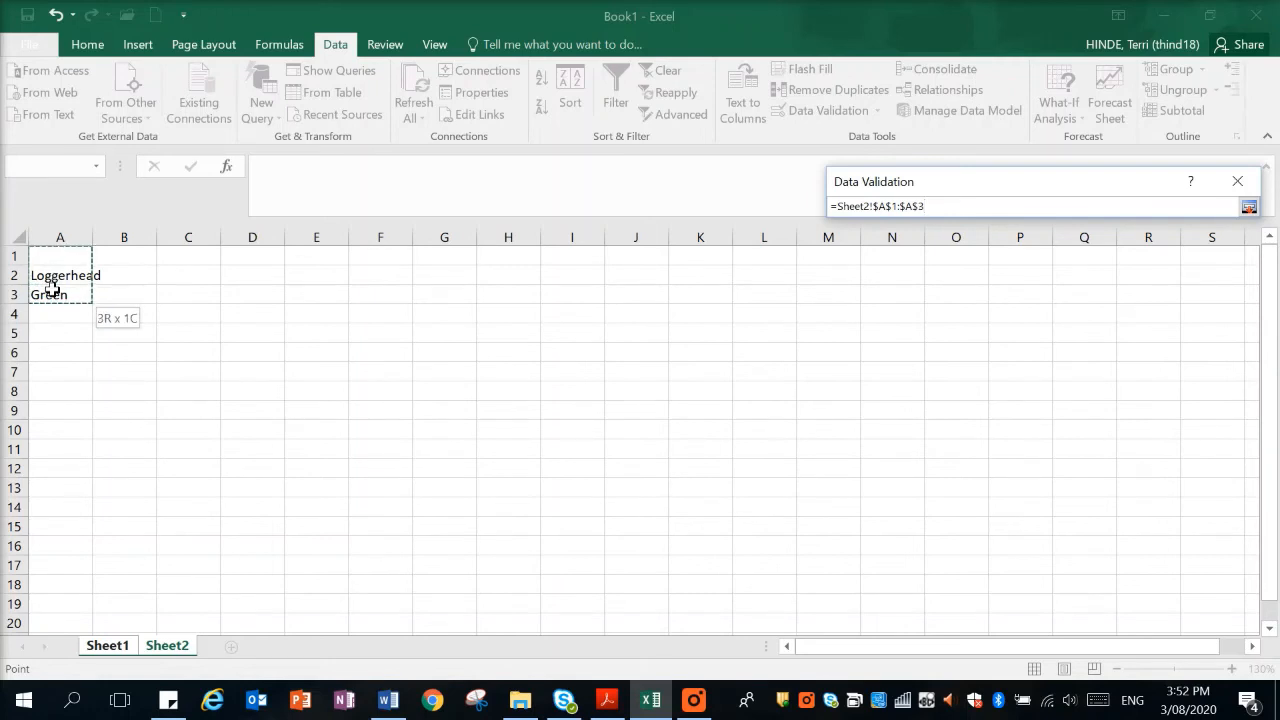
{"action": "left_click_drag", "start_coordinate": [51, 295], "coordinate": [51, 295]}
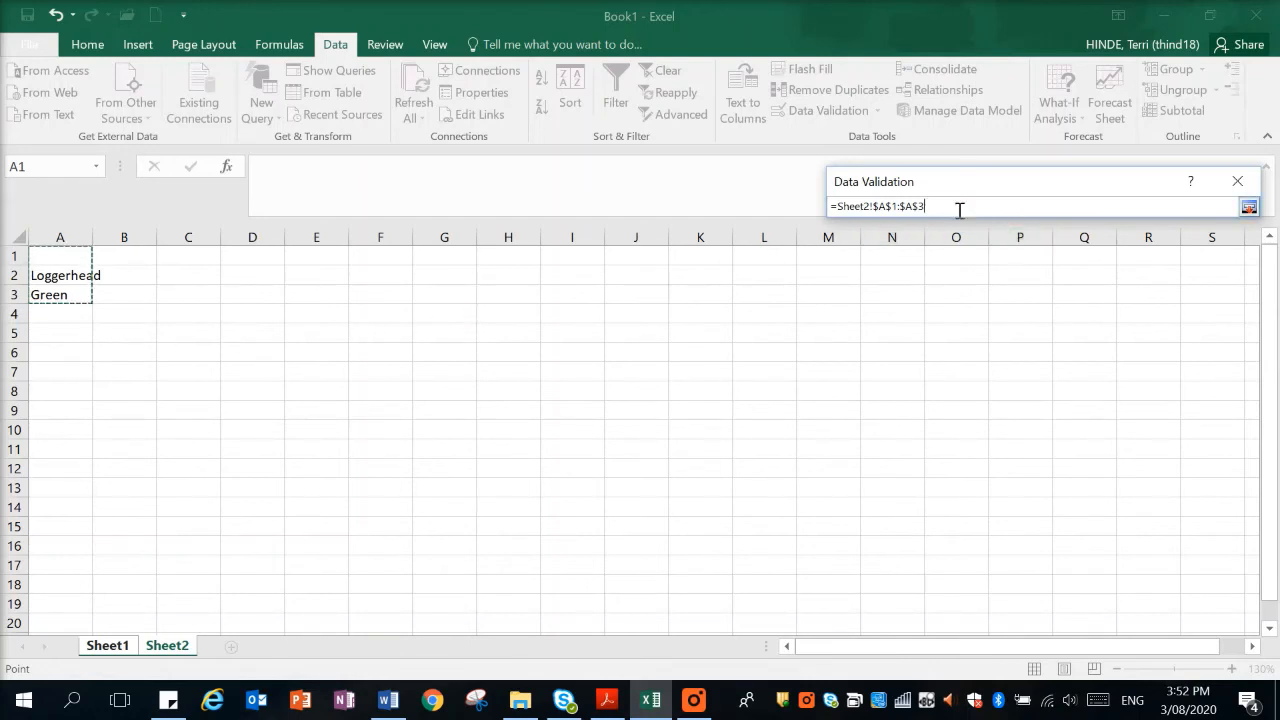
Add the input message "Choose from the list." to the Species list validation and apply it to C4:C13.
{"action": "key", "text": "Return"}
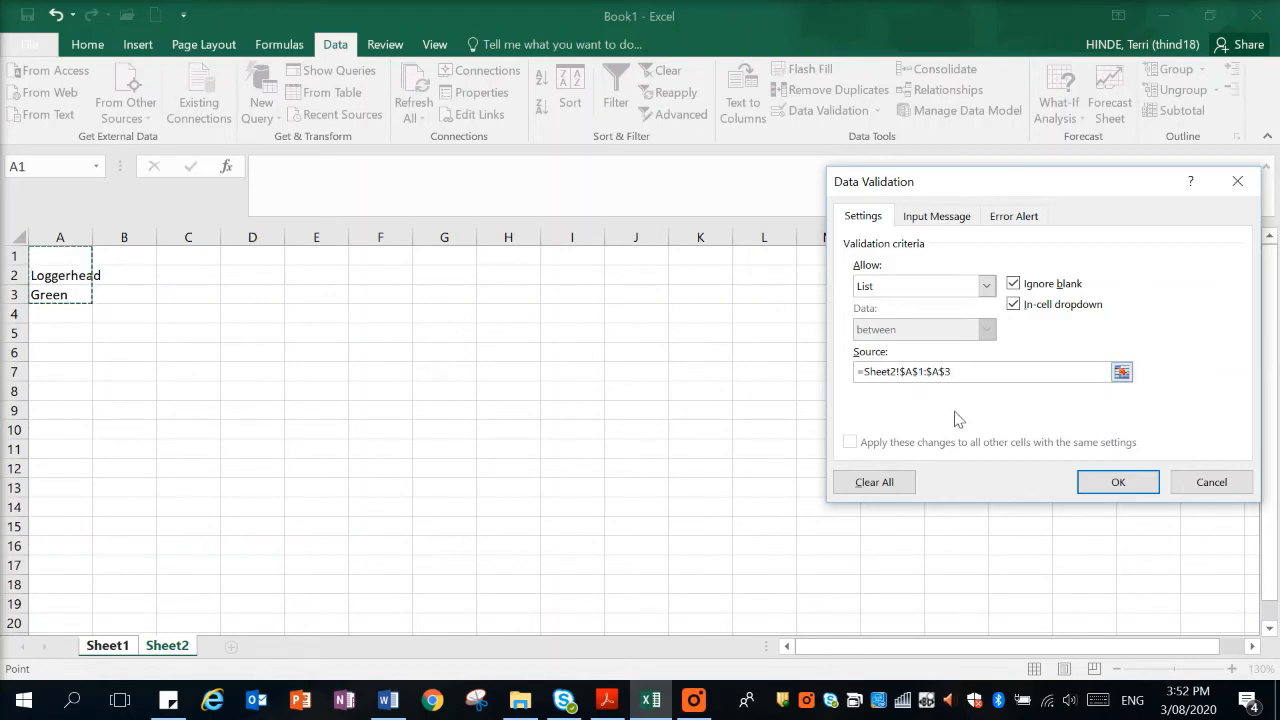
{"action": "left_click", "coordinate": [934, 219]}
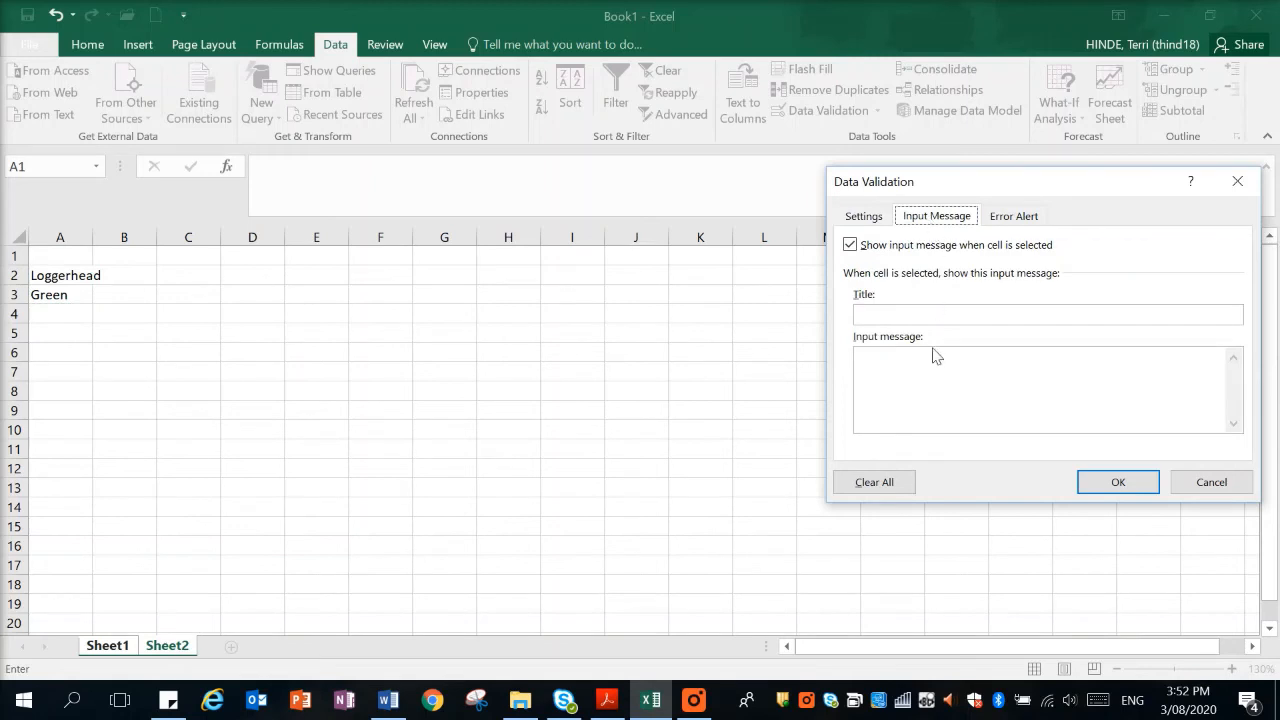
{"action": "left_click", "coordinate": [952, 372]}
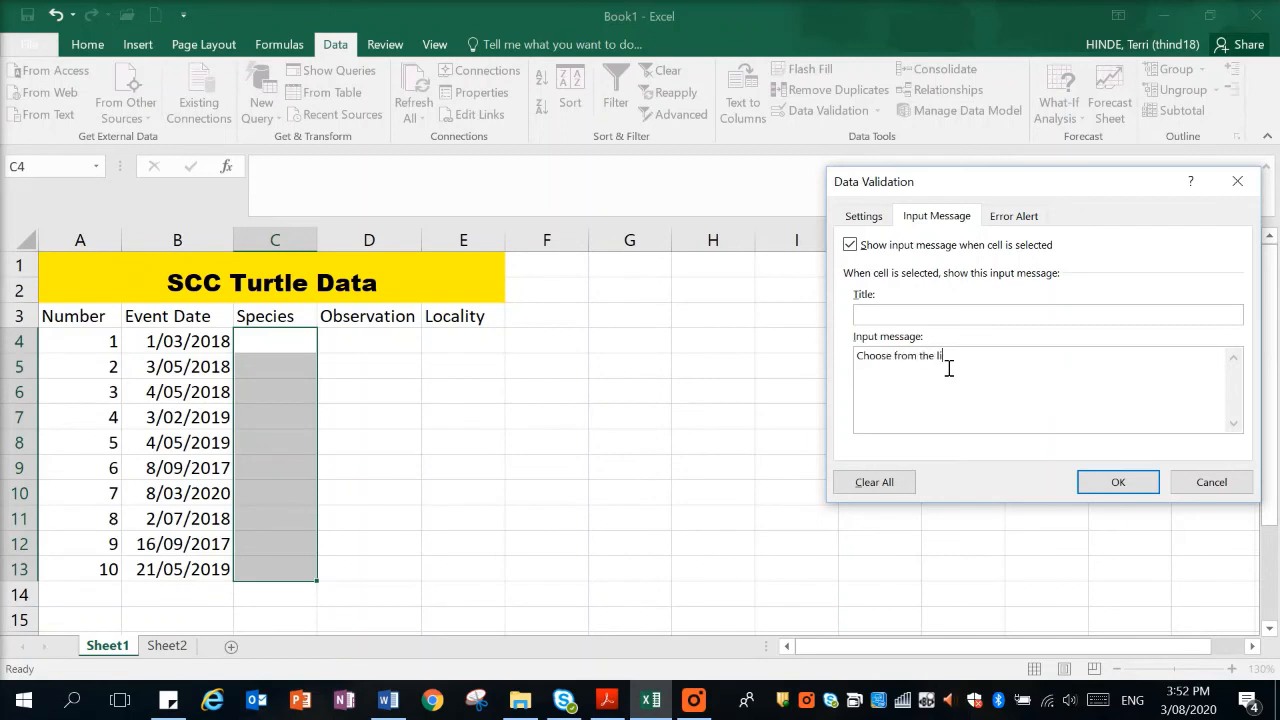
{"action": "left_click", "coordinate": [1116, 484]}
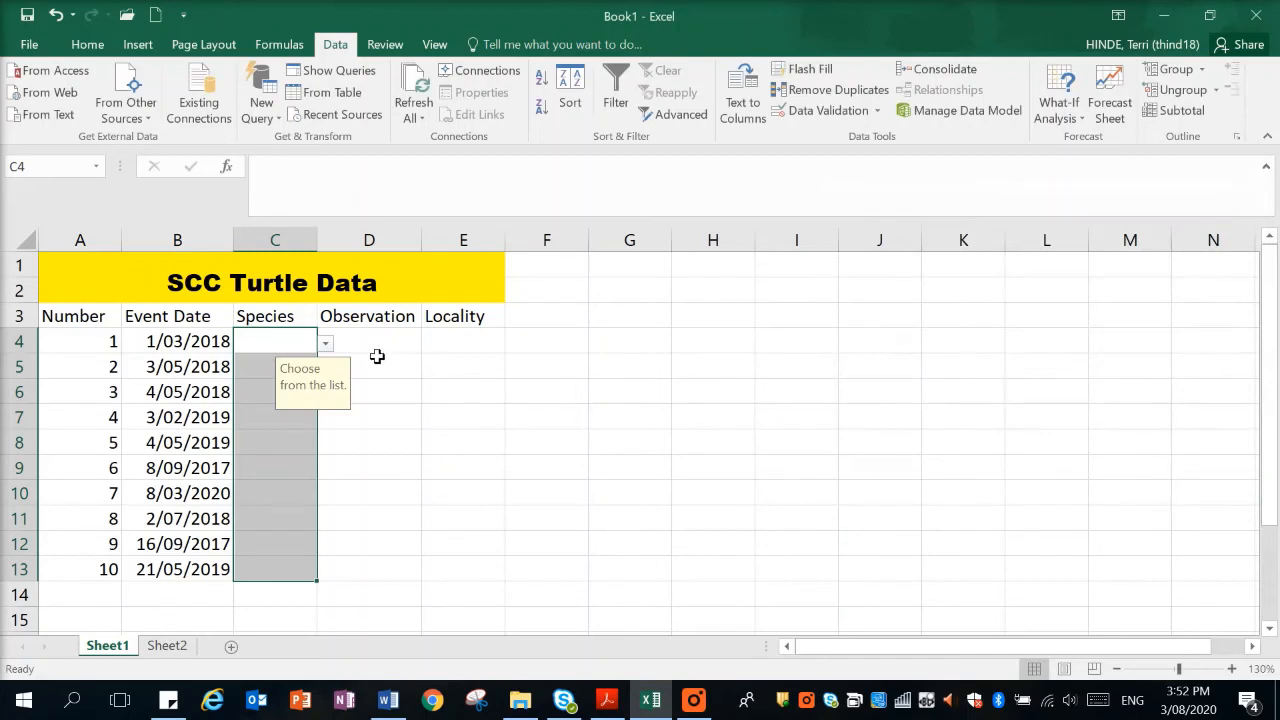
Choose Loggerhead from the drop-down list for C4 and C5, and auto-fit the width of the Species column.
{"action": "left_click", "coordinate": [326, 344]}
{"action": "left_click", "coordinate": [318, 363]}
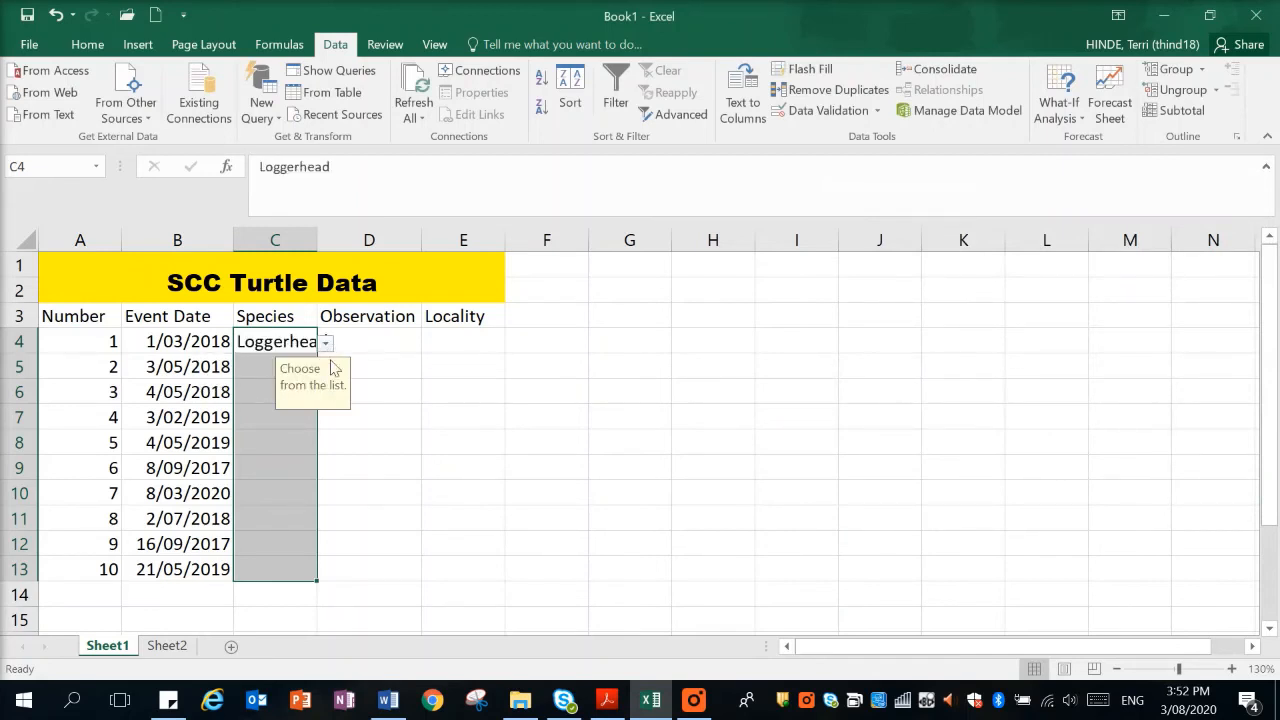
{"action": "left_click", "coordinate": [381, 397]}
{"action": "left_click", "coordinate": [310, 367]}
{"action": "left_click", "coordinate": [325, 370]}
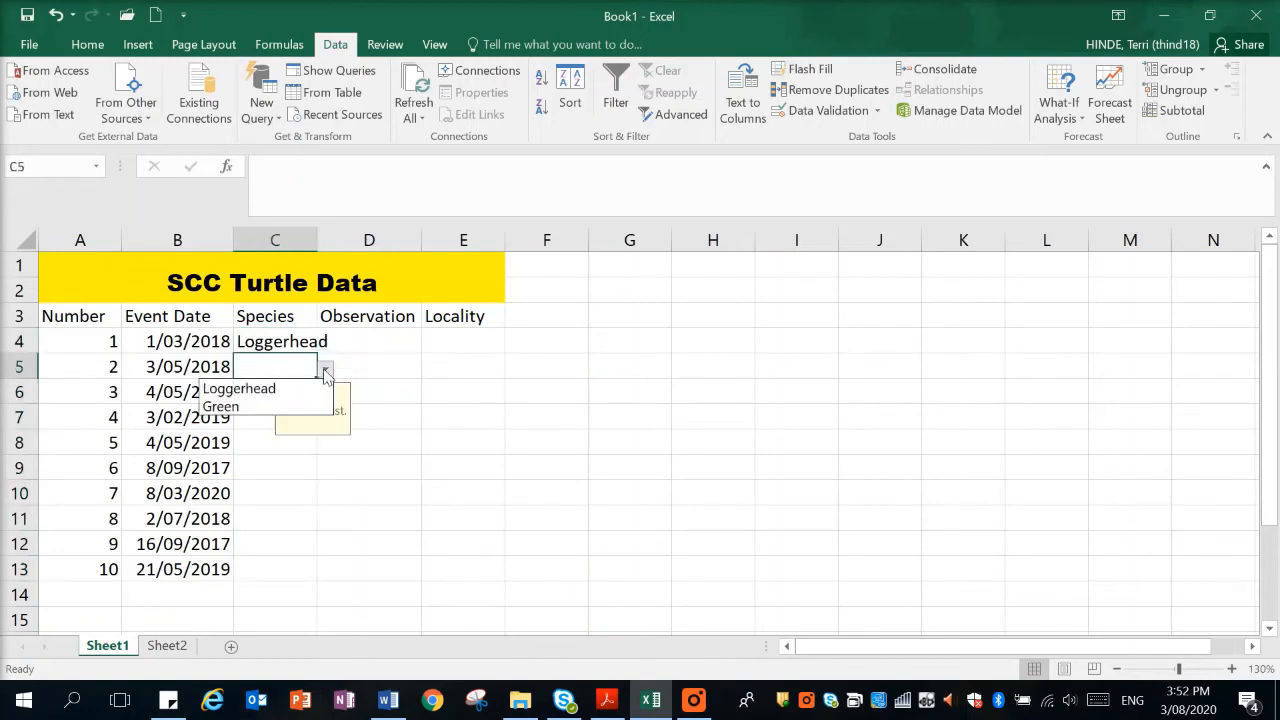
{"action": "left_click", "coordinate": [270, 389]}
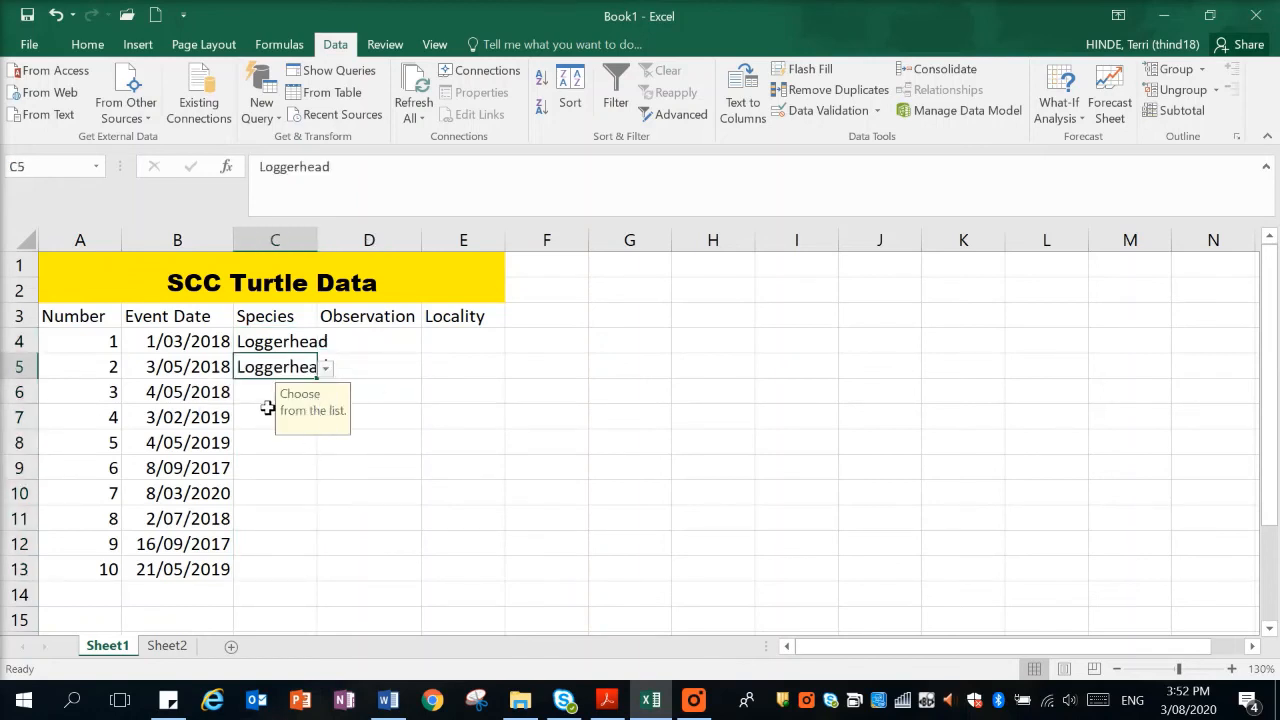
{"action": "left_click", "coordinate": [268, 410]}
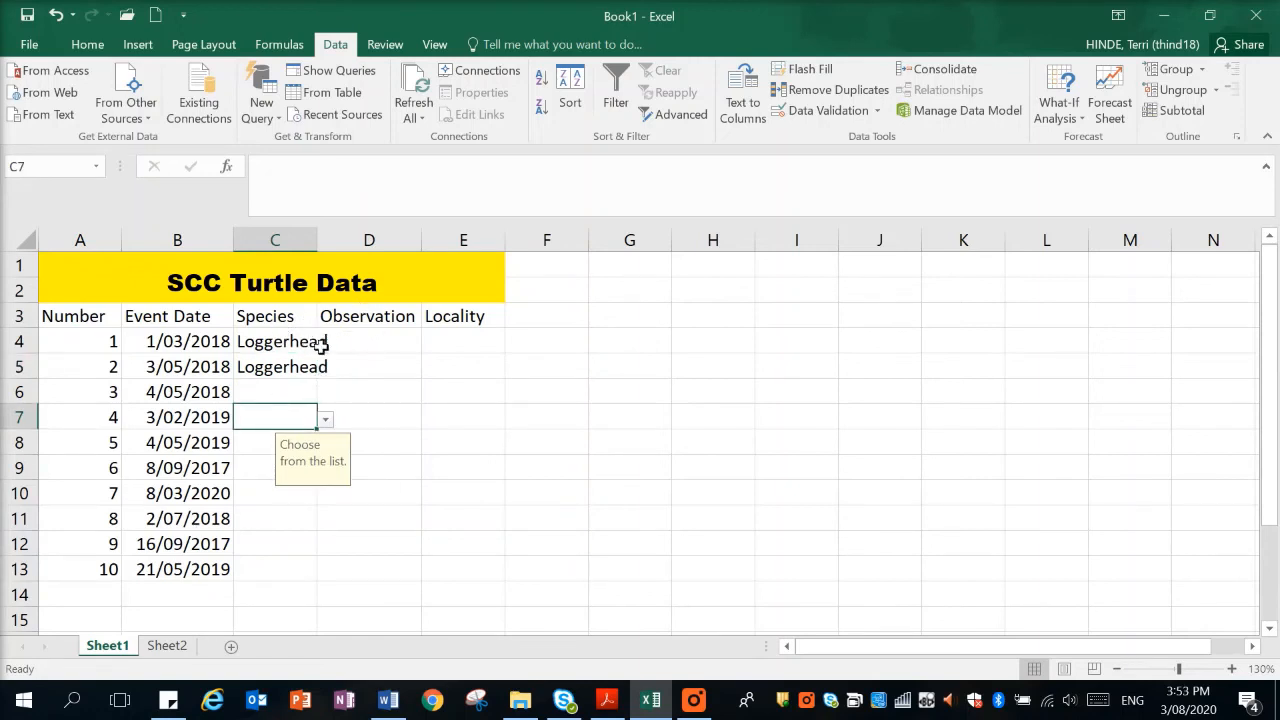
{"action": "double_click", "coordinate": [316, 238]}
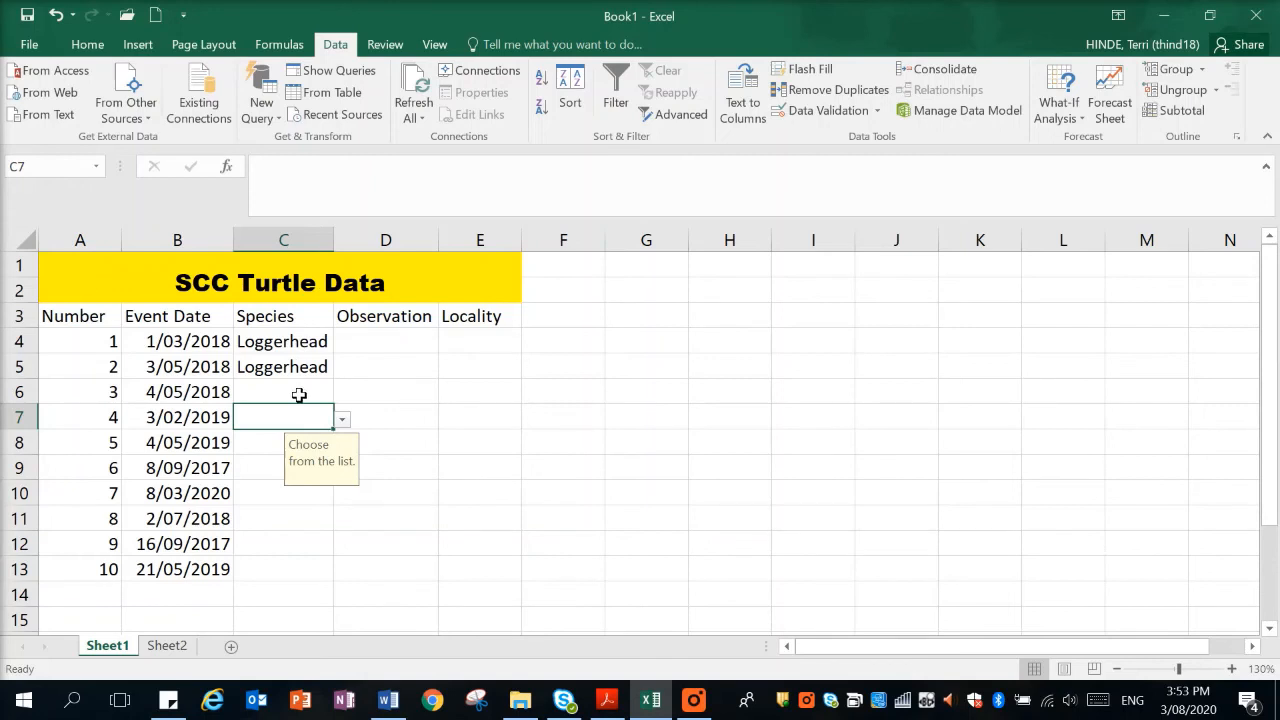
{"action": "left_click", "coordinate": [693, 700]}
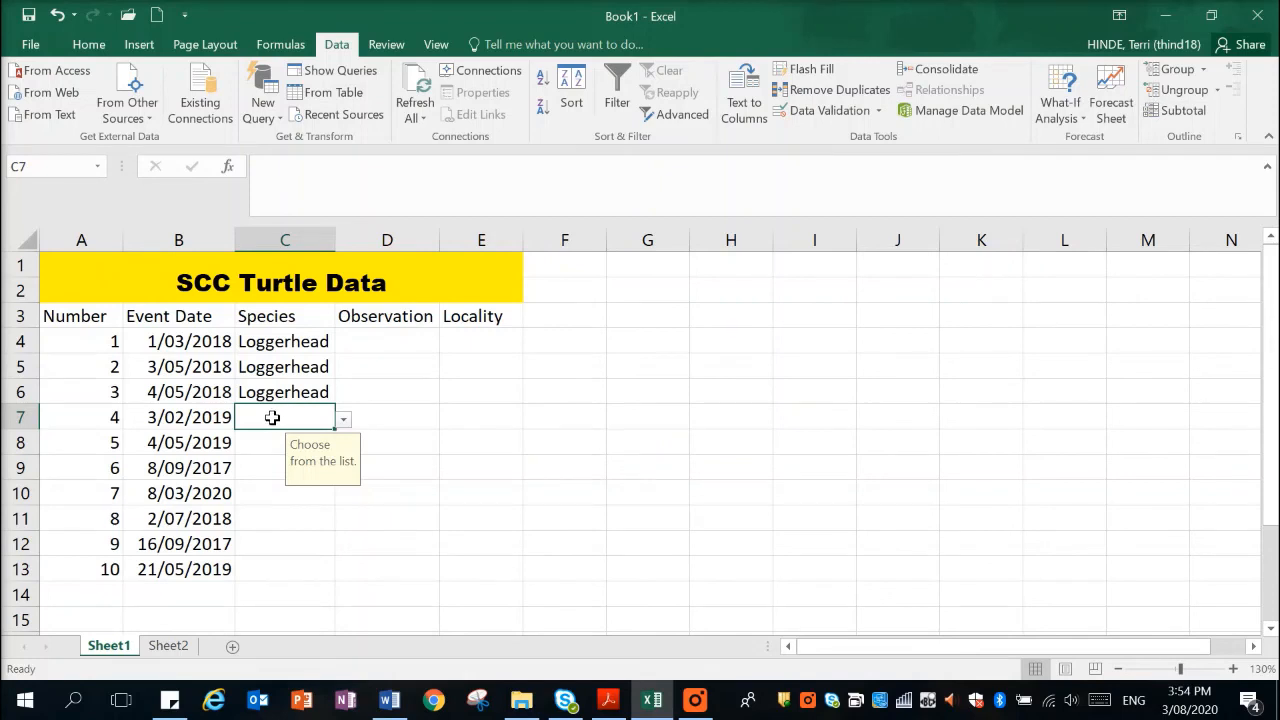
Enter Loggerhead as the species for records 4 and 5 in cells C7 and C8.
{"action": "left_click", "coordinate": [343, 421]}
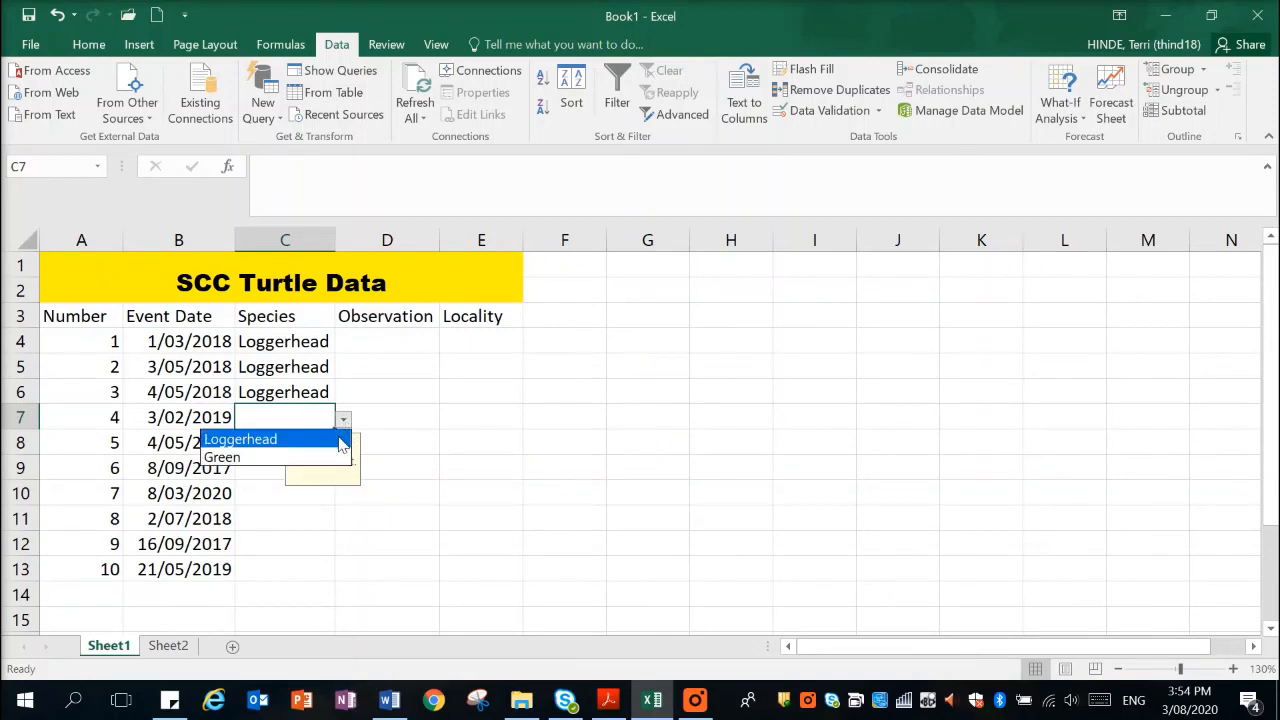
{"action": "left_click", "coordinate": [340, 437]}
{"action": "left_click", "coordinate": [270, 449]}
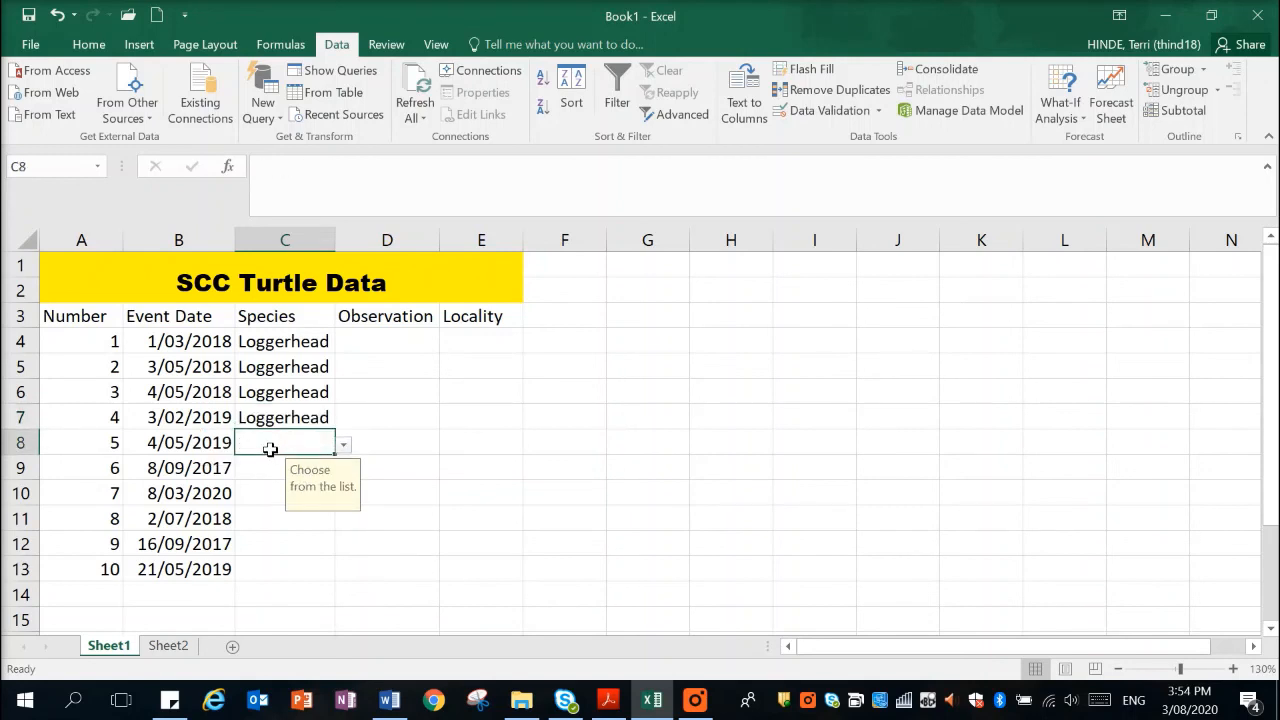
{"action": "type", "text": "l"}
{"action": "key", "text": "Return"}
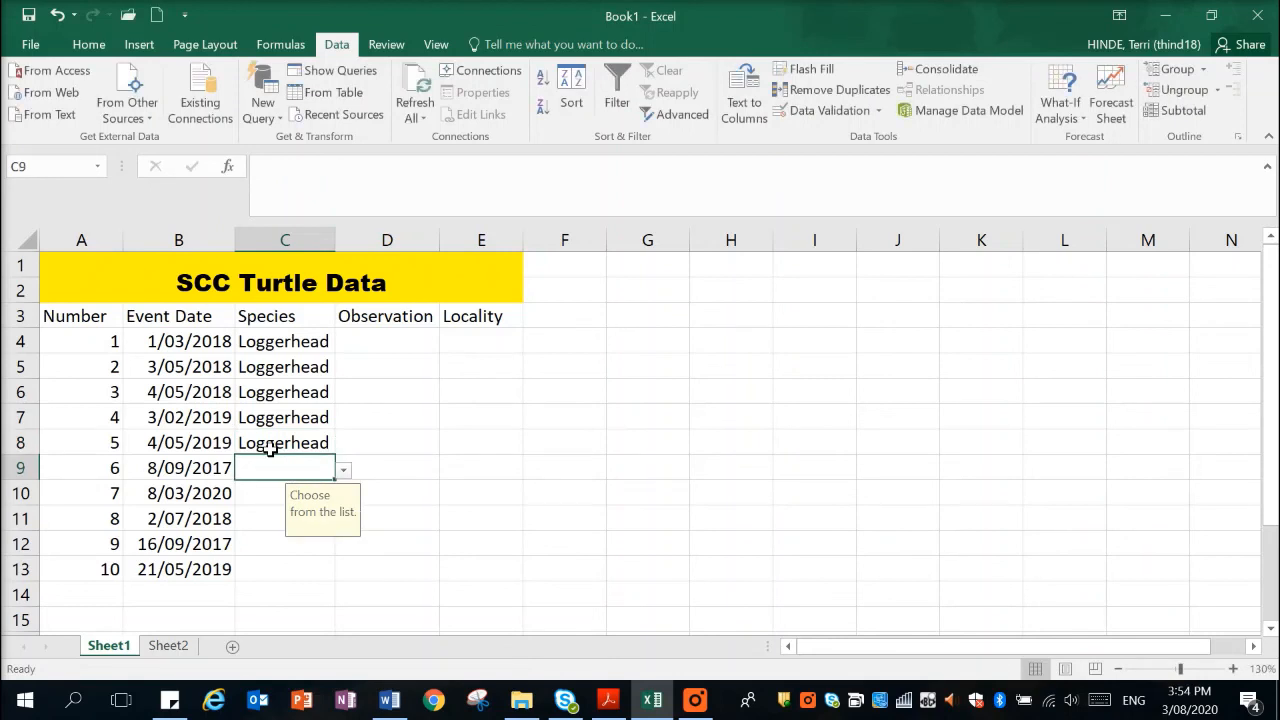
{"action": "type", "text": "g"}
{"action": "key", "text": "Return"}
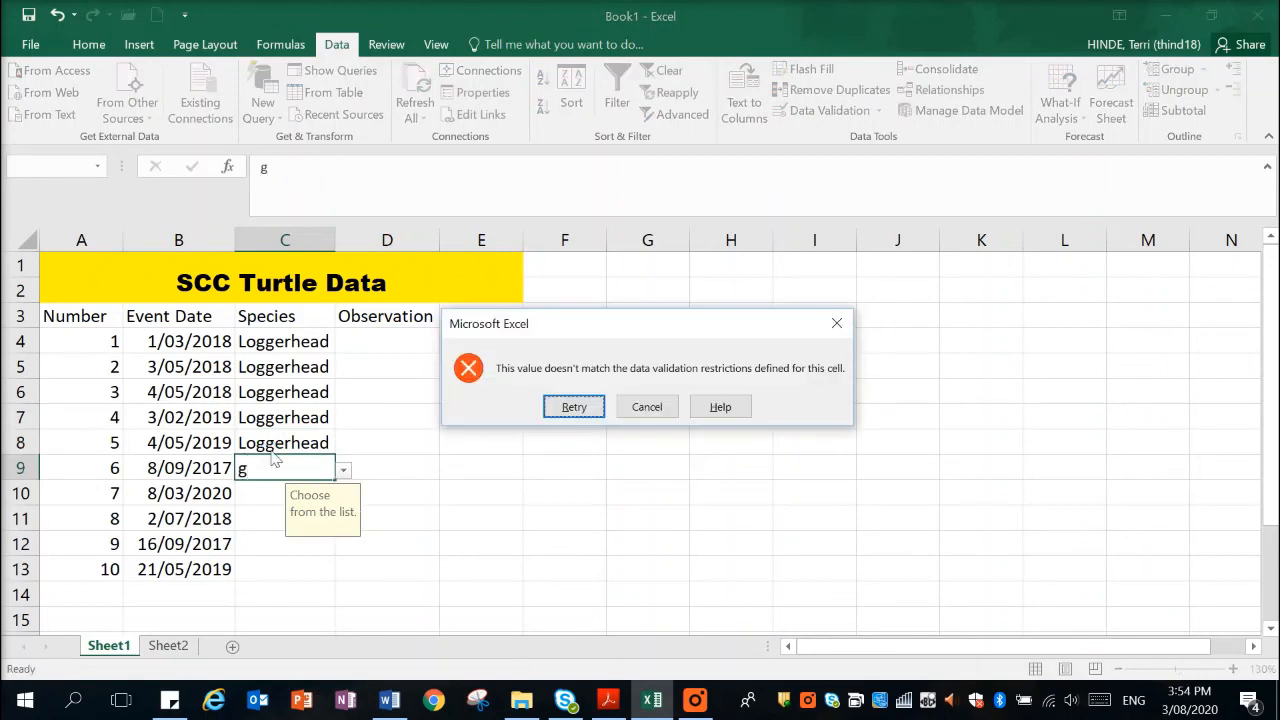
{"action": "left_click", "coordinate": [647, 407]}
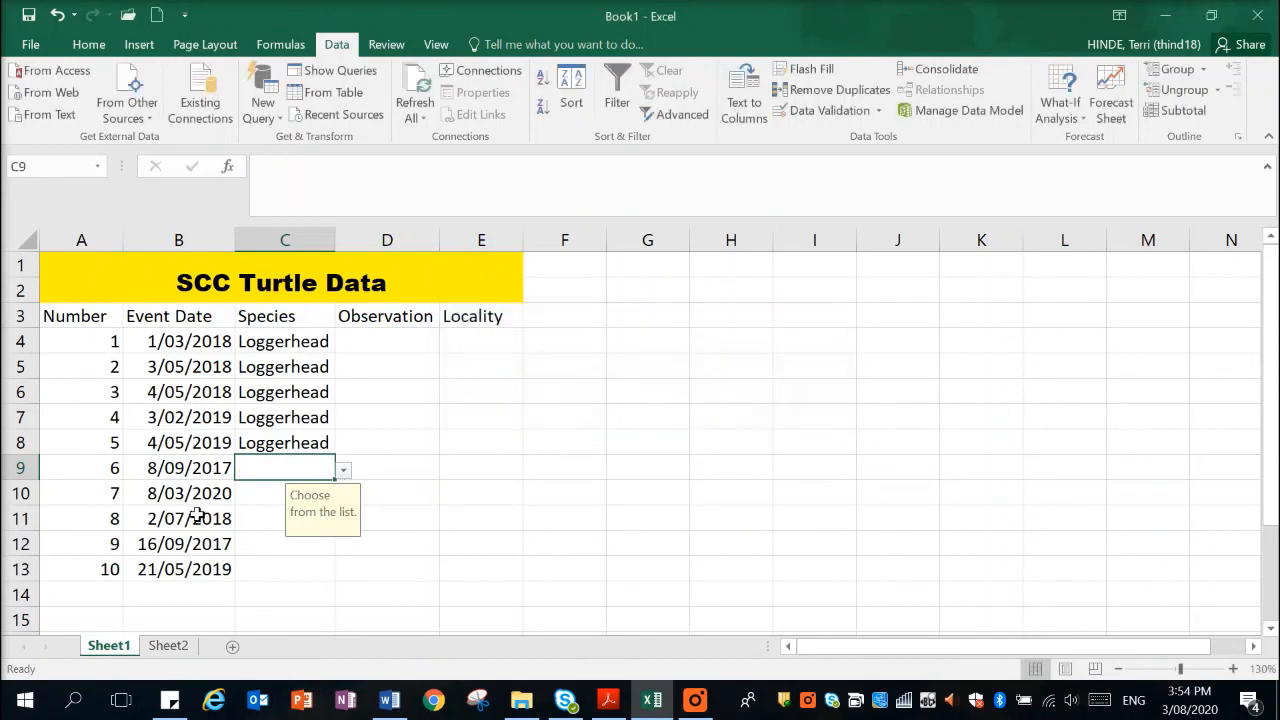
Complete the Species column with Green in C9, Loggerhead in C10, Green in C11, and Loggerhead in C12 and C13.
{"action": "left_click", "coordinate": [343, 470]}
{"action": "left_click", "coordinate": [320, 507]}
{"action": "left_click", "coordinate": [256, 492]}
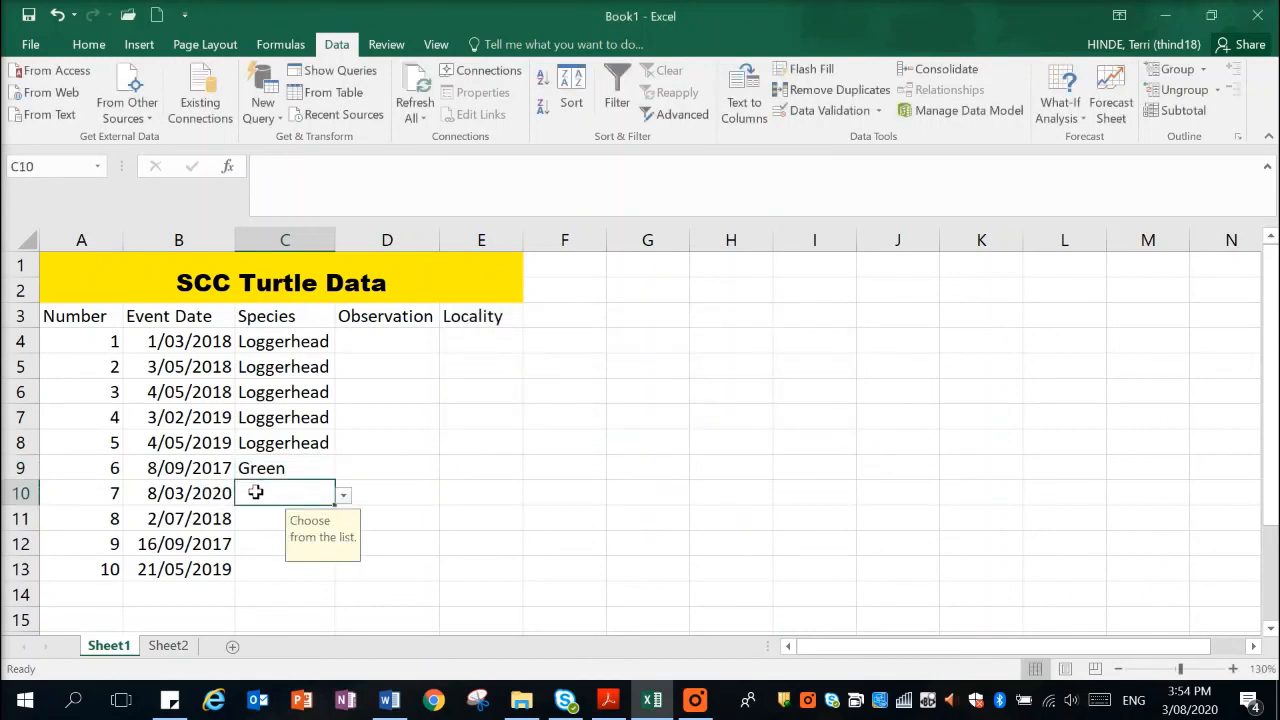
{"action": "type", "text": "Loggerhead"}
{"action": "key", "text": "Return"}
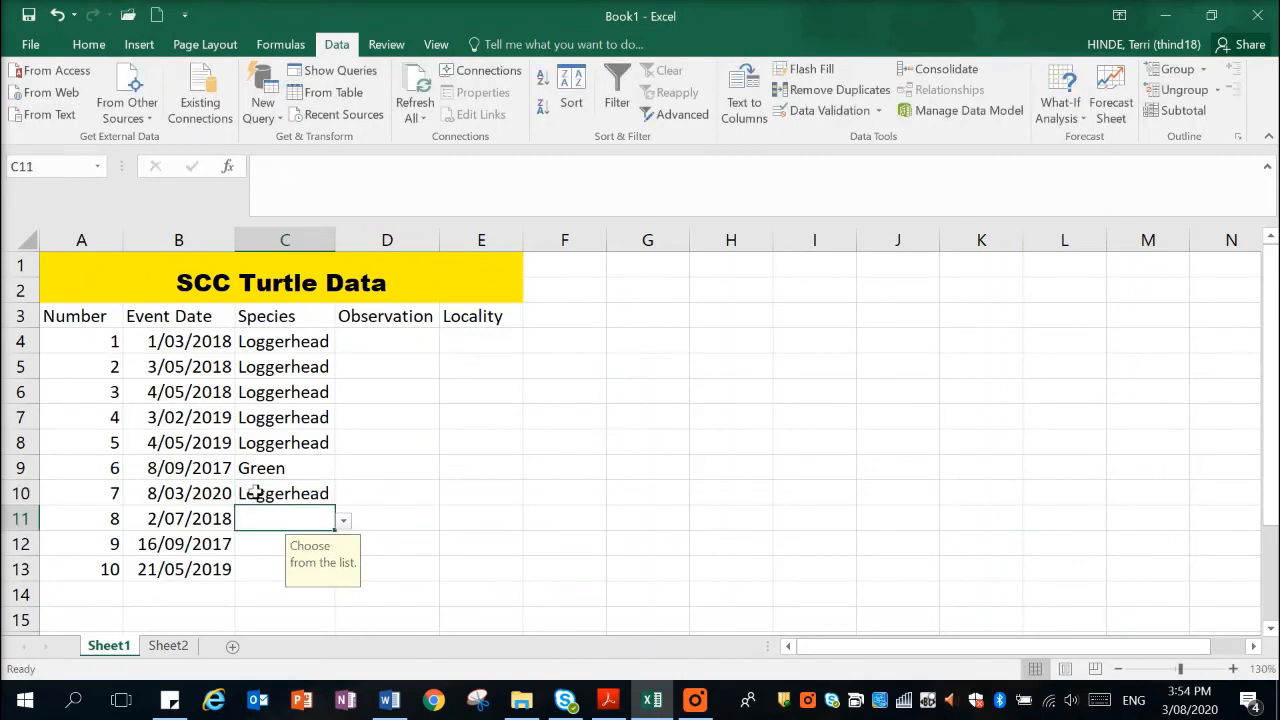
{"action": "type", "text": "green"}
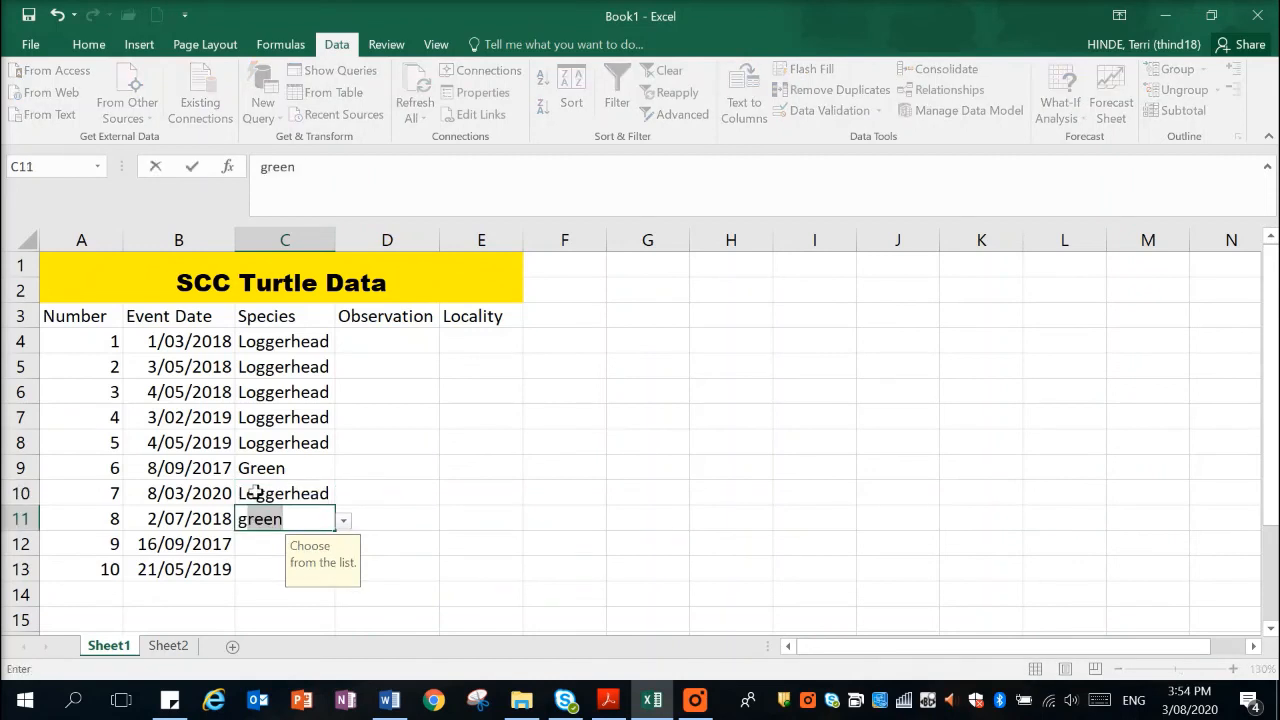
{"action": "key", "text": "Return"}
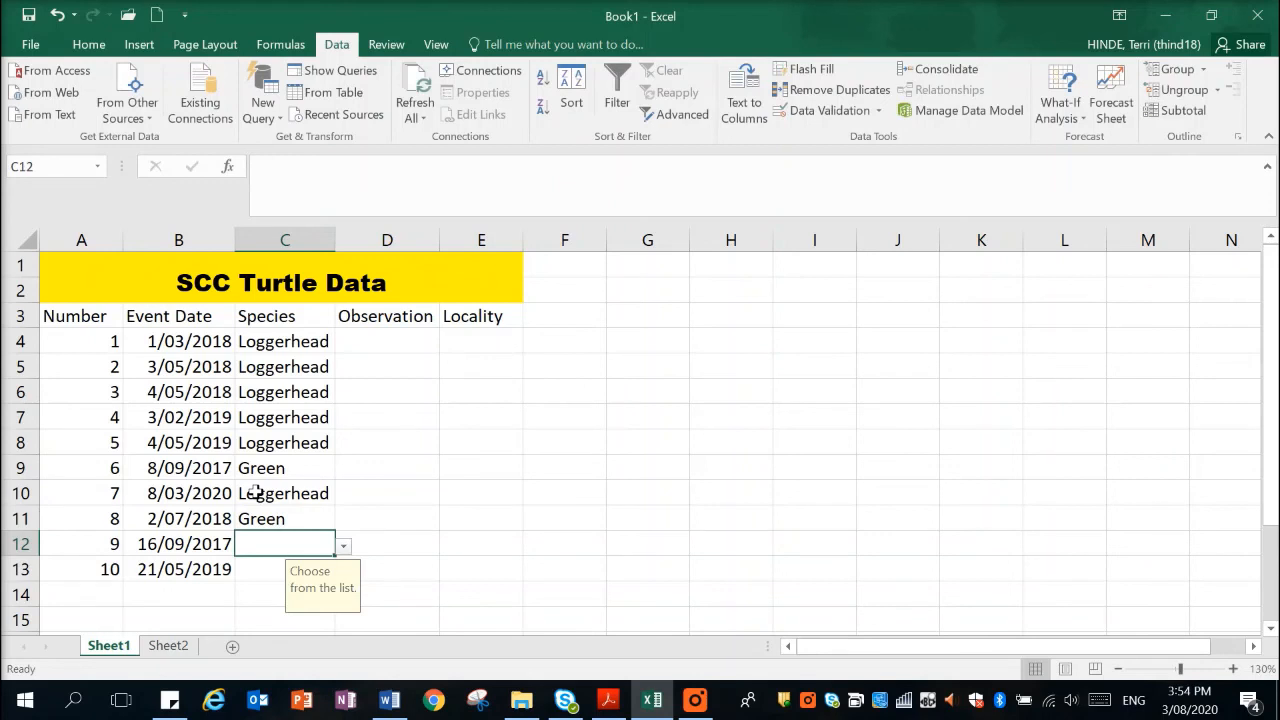
{"action": "type", "text": "loggerhead"}
{"action": "key", "text": "Return"}
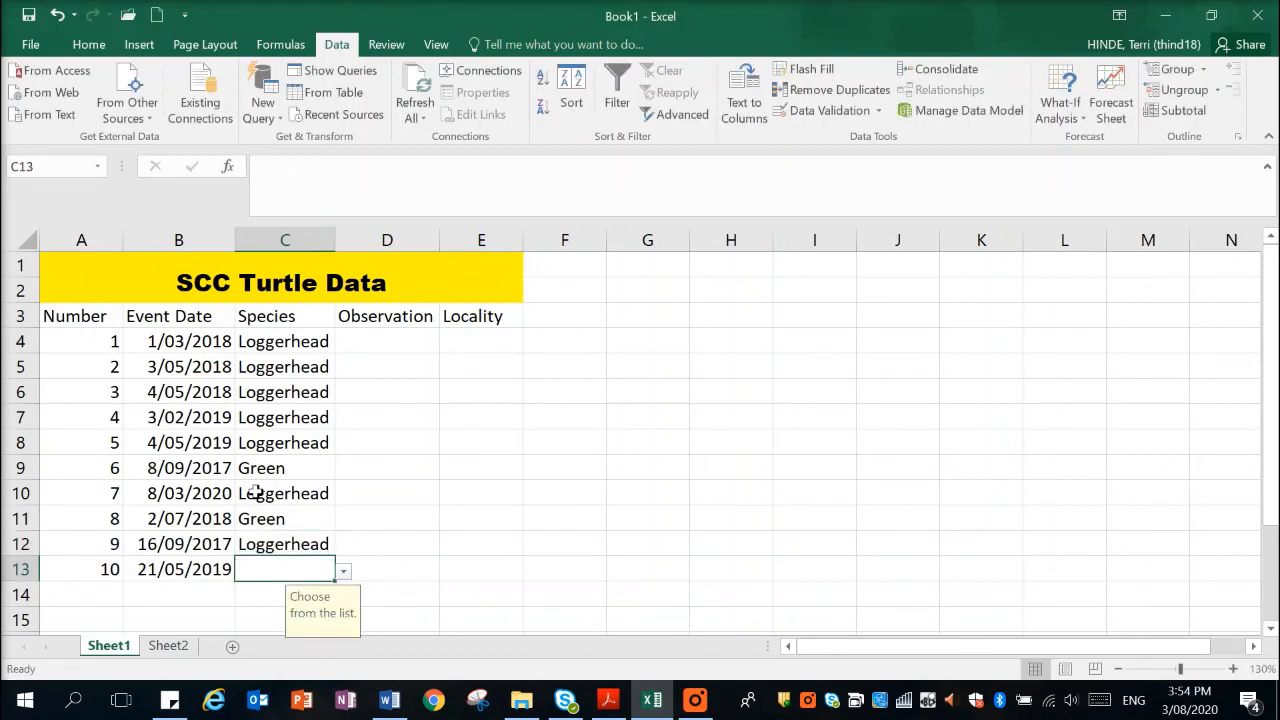
{"action": "type", "text": "loggerhead"}
{"action": "key", "text": "Return"}
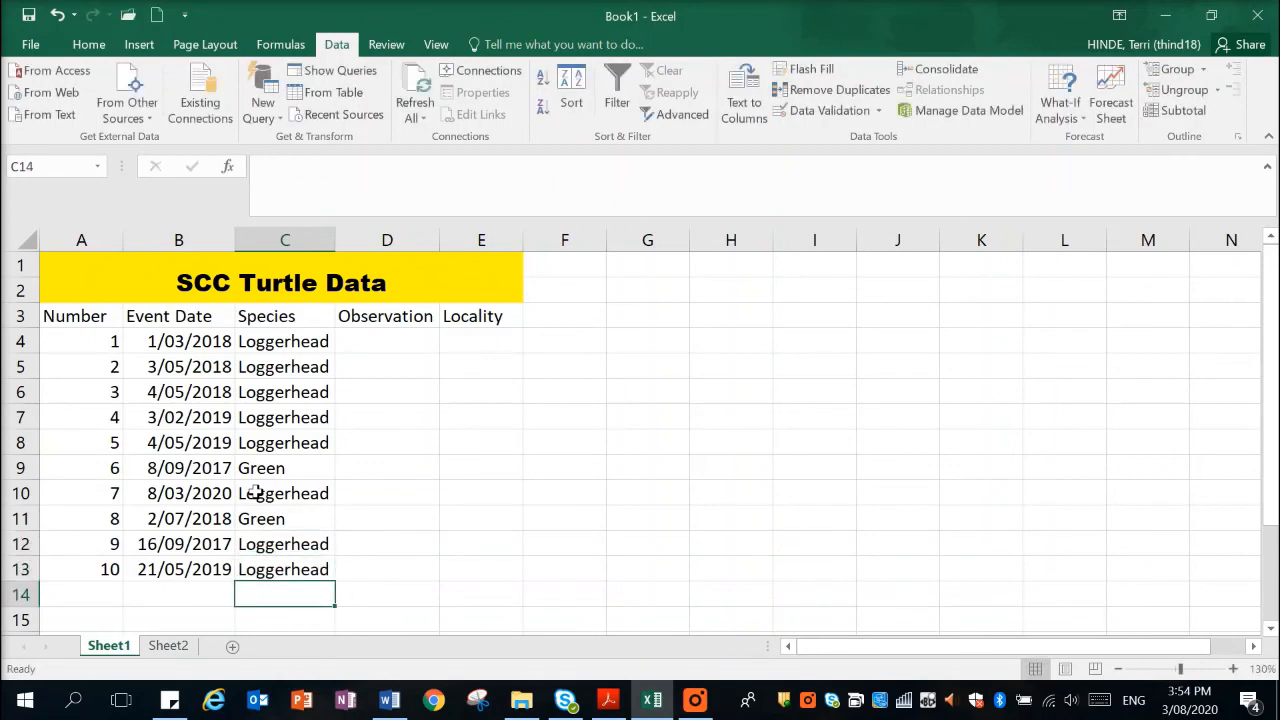
{"action": "left_click", "coordinate": [288, 470]}
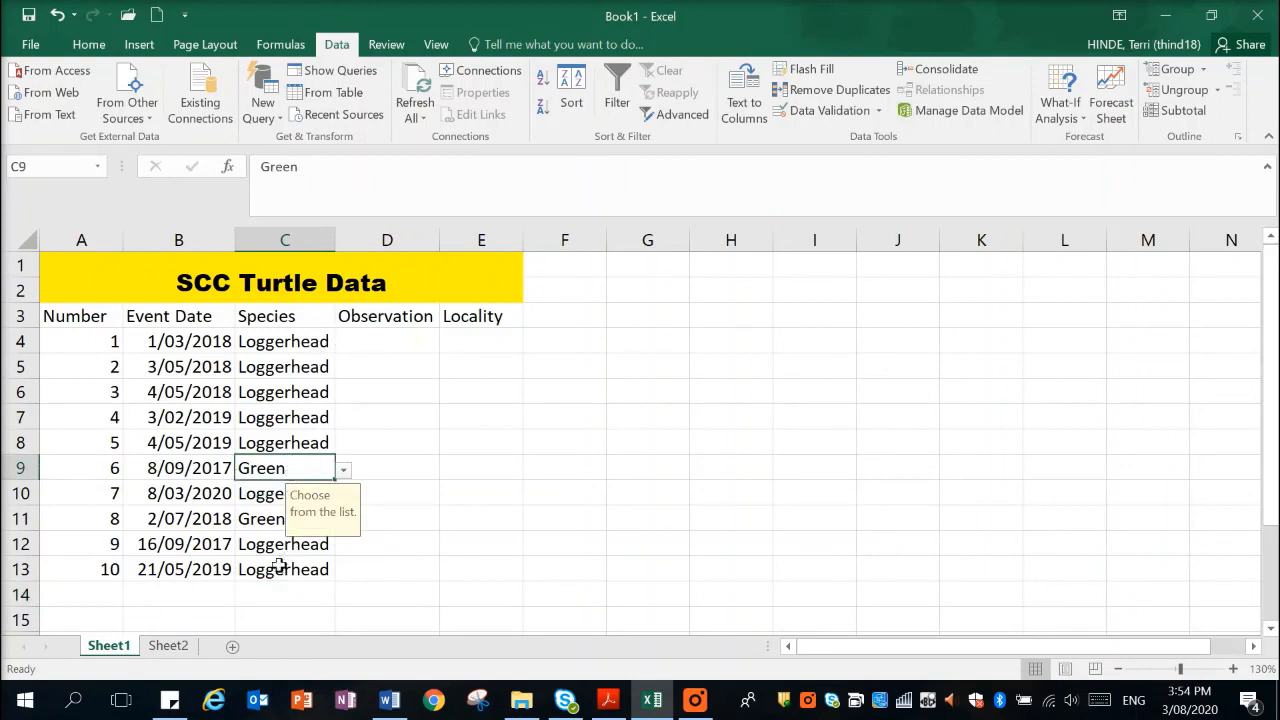
{"action": "left_click", "coordinate": [413, 341]}
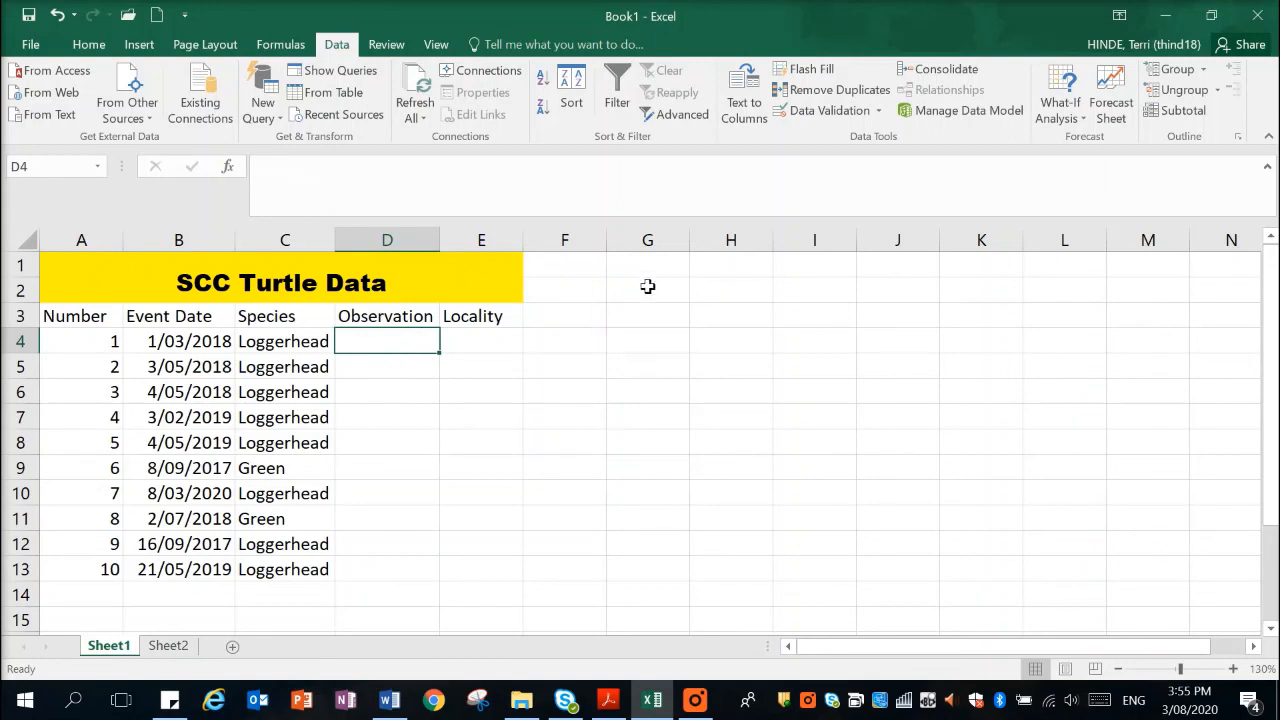
{"action": "left_click", "coordinate": [695, 702]}
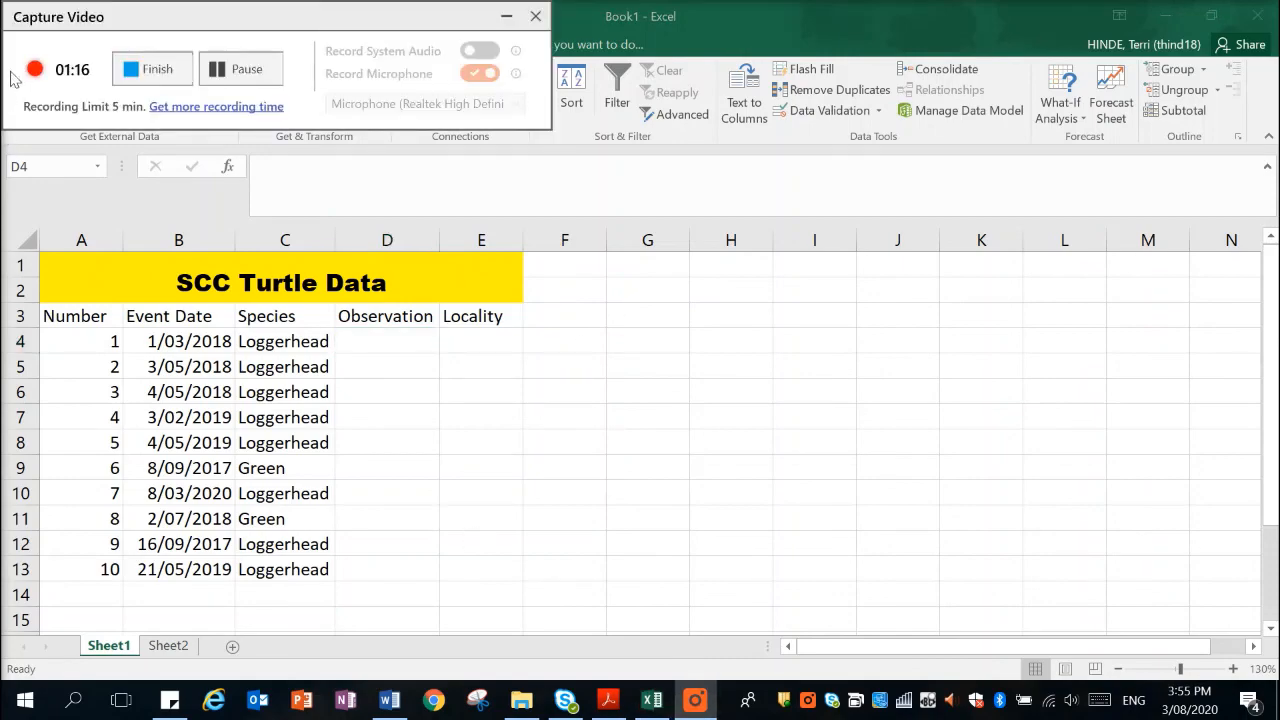
{"action": "left_click", "coordinate": [152, 69]}
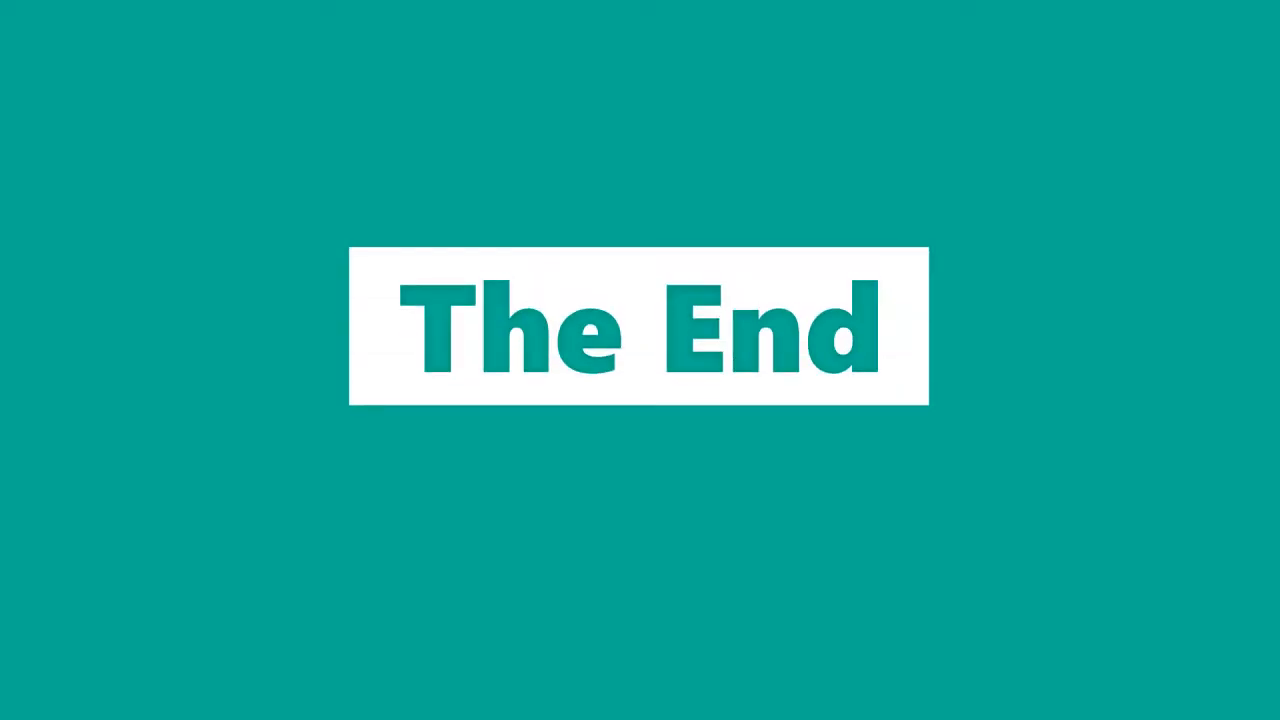